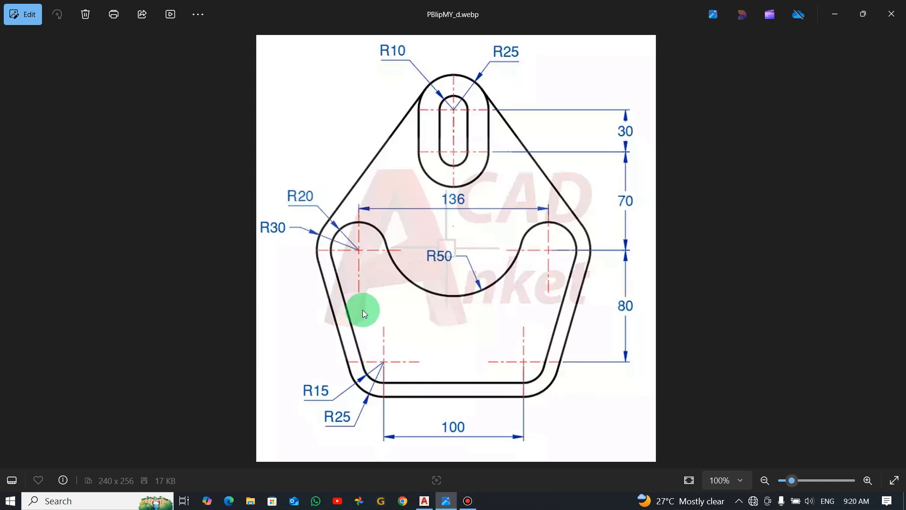
Switch to AutoCAD, start a new drawing and draw a horizontal line 100 units long
key(alt+Tab)
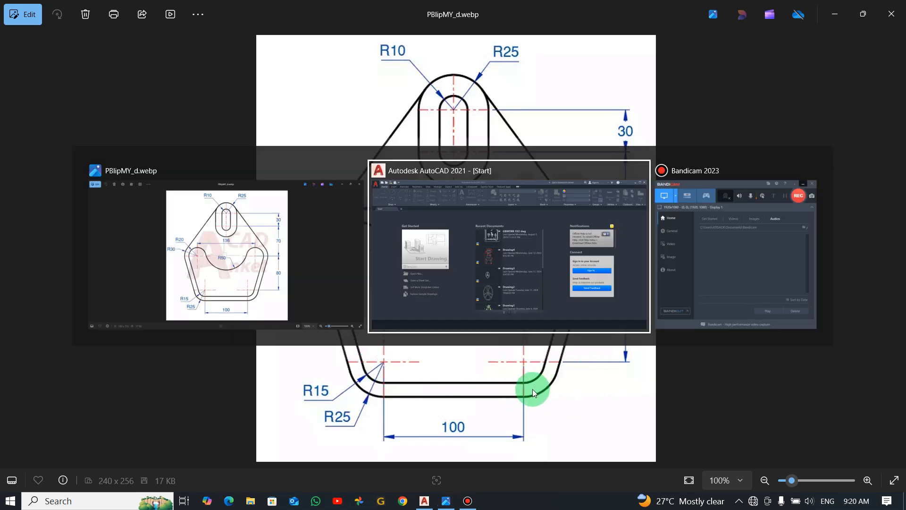
click(195, 232)
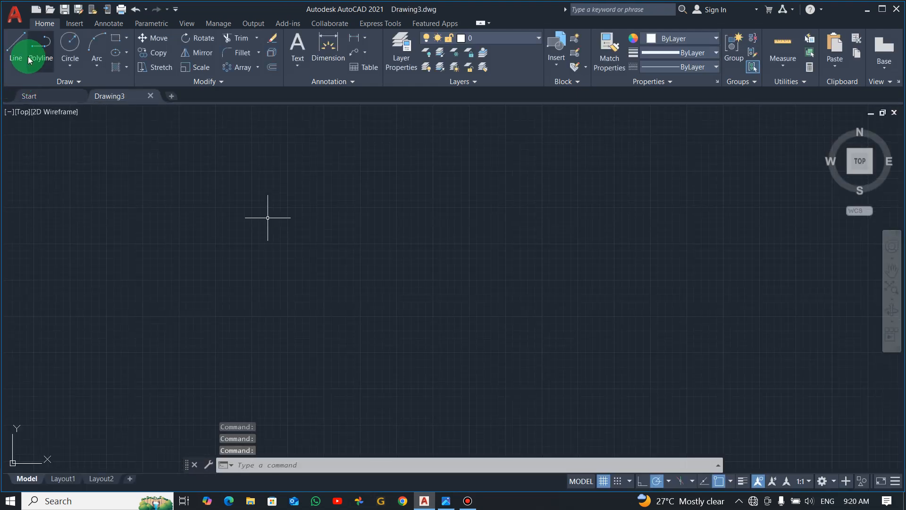
click(16, 48)
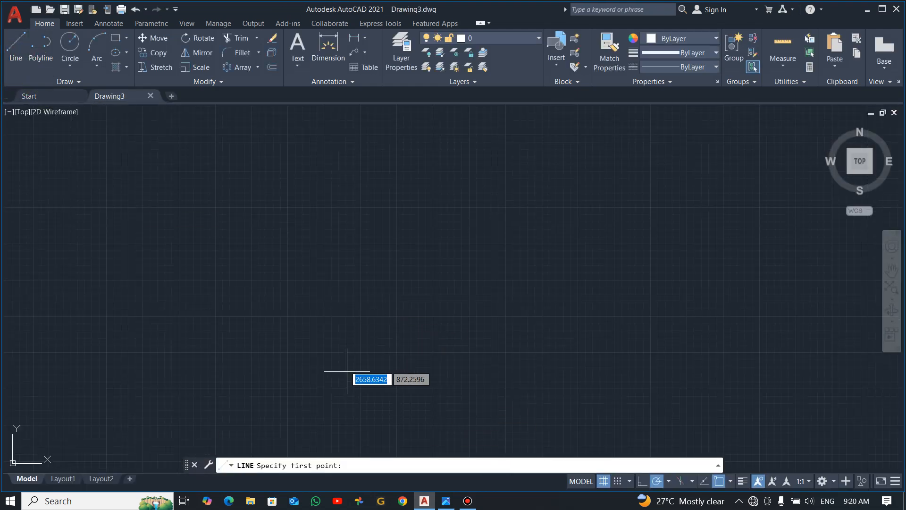
click(350, 326)
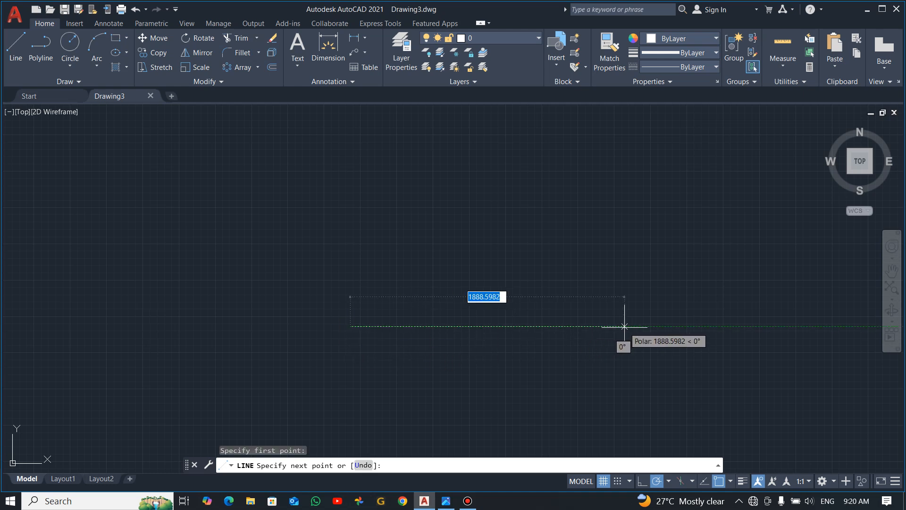
text(100)
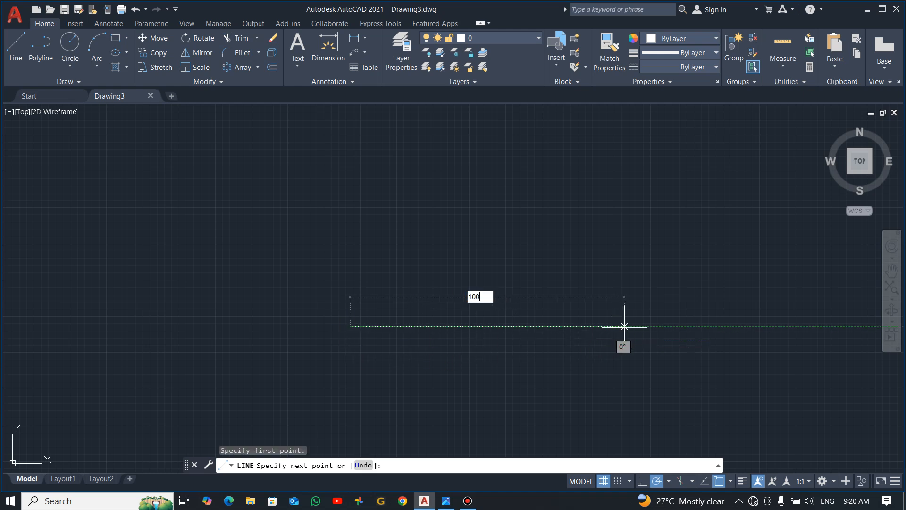
key(Return)
key(Escape)
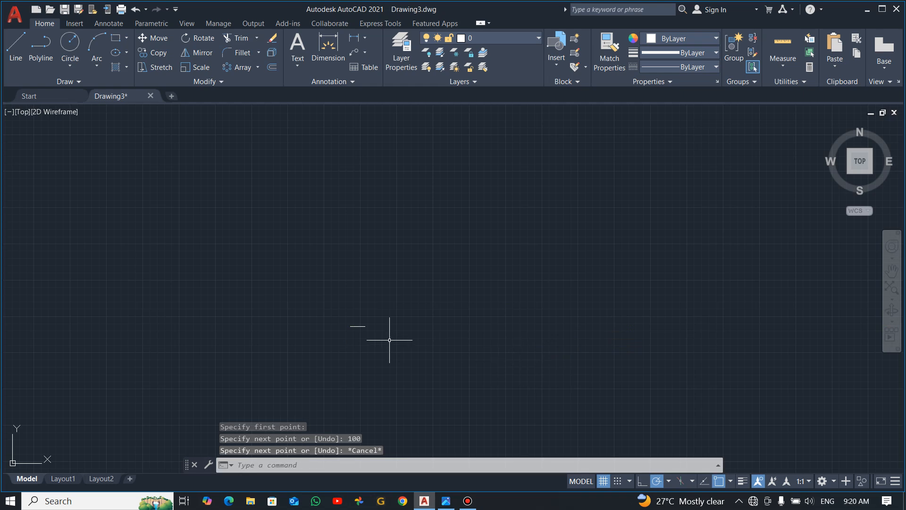
Draw a circle of radius 15 centred on the left endpoint of the 100-unit line, checking the reference image
scroll(336, 321, up, 3)
scroll(366, 331, up, 4)
scroll(373, 364, up, 4)
key(alt+Tab)
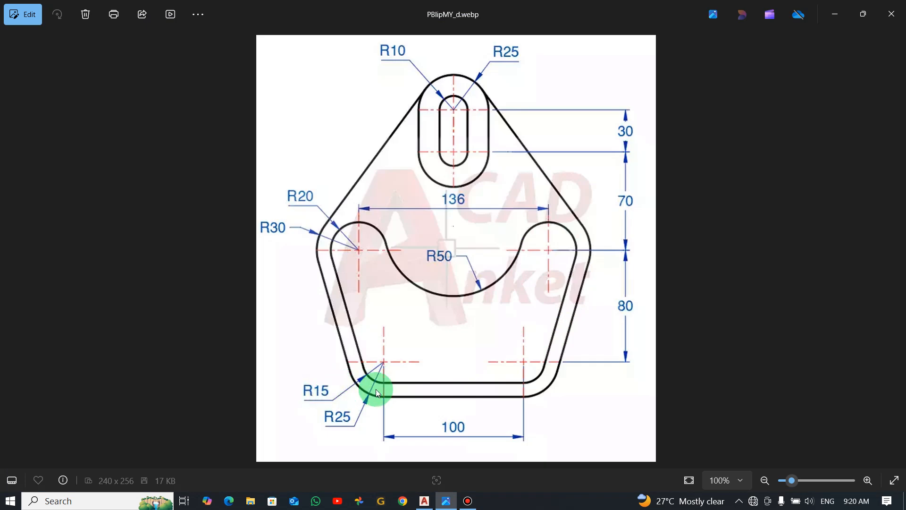
key(alt+Tab)
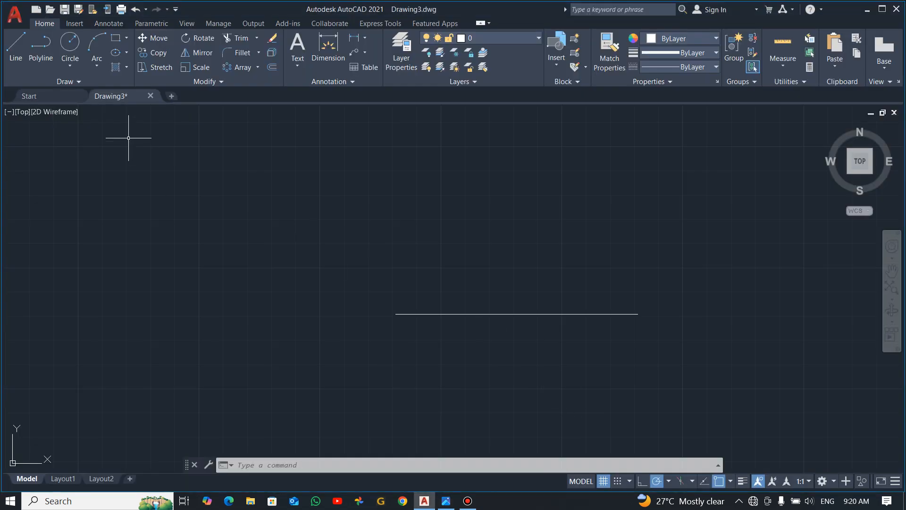
click(74, 50)
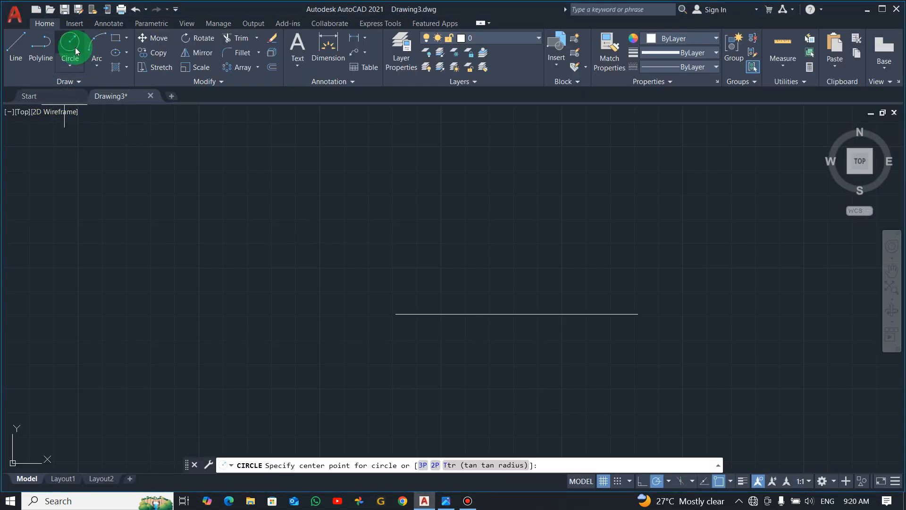
click(395, 314)
text(15)
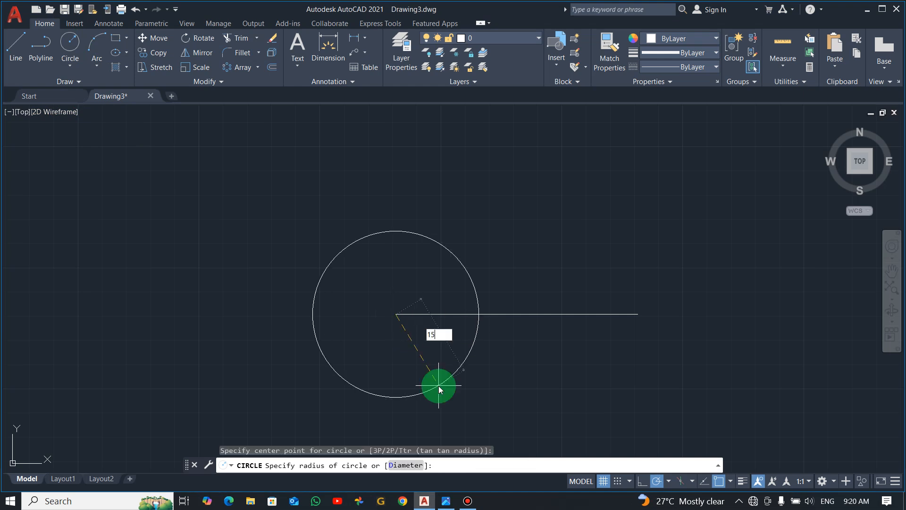
key(Return)
Draw a concentric circle of radius 25 around the radius 15 circle
key(Return)
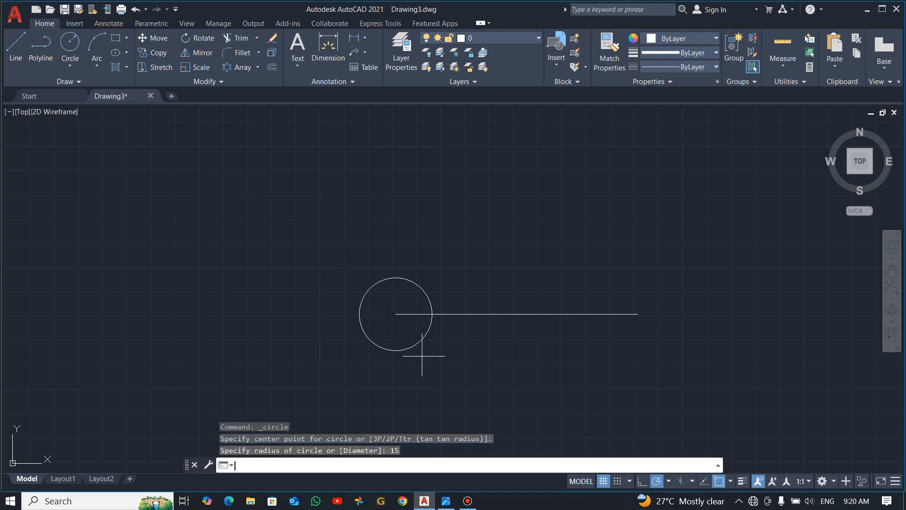
click(396, 314)
text(25)
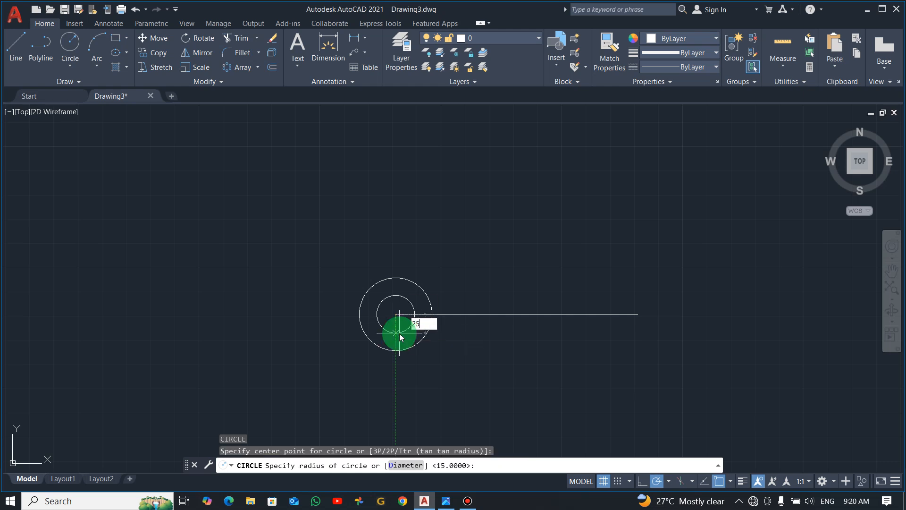
key(Return)
key(Escape)
Copy both concentric circles from their centre to the right endpoint of the horizontal line
click(468, 212)
click(385, 298)
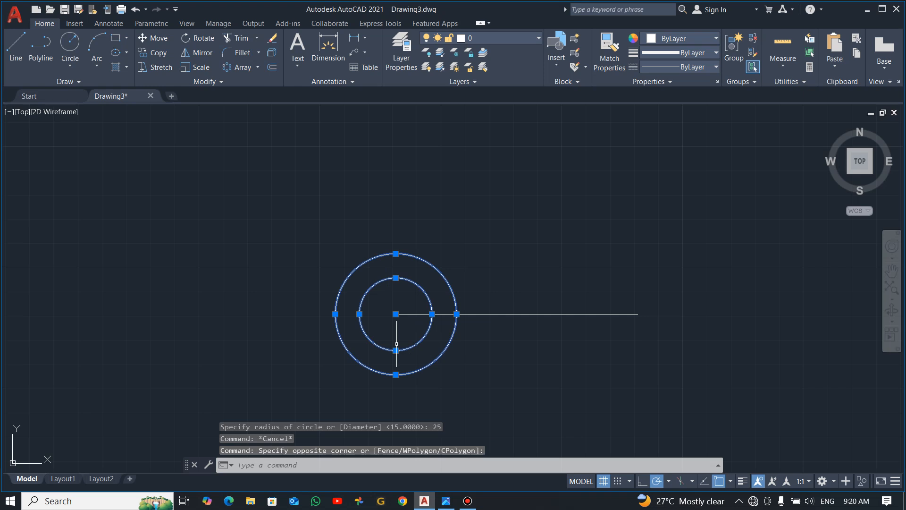
text(co)
key(Return)
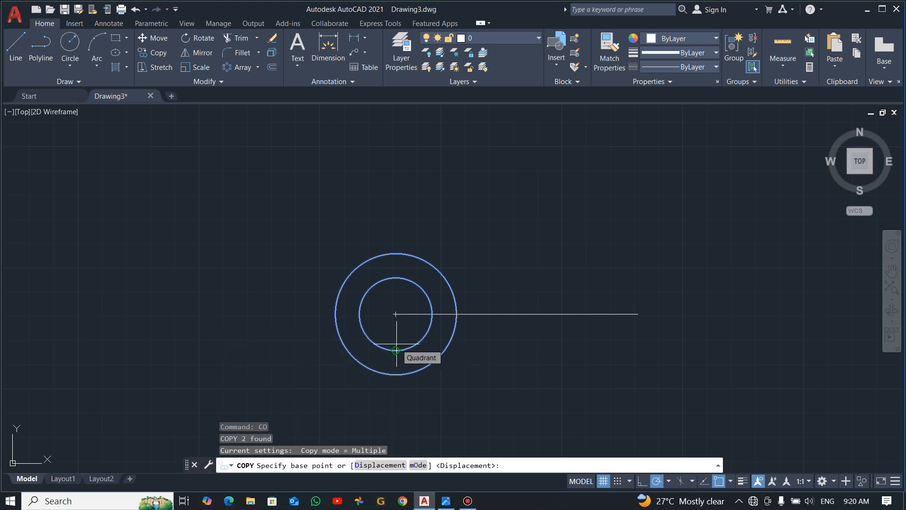
click(396, 314)
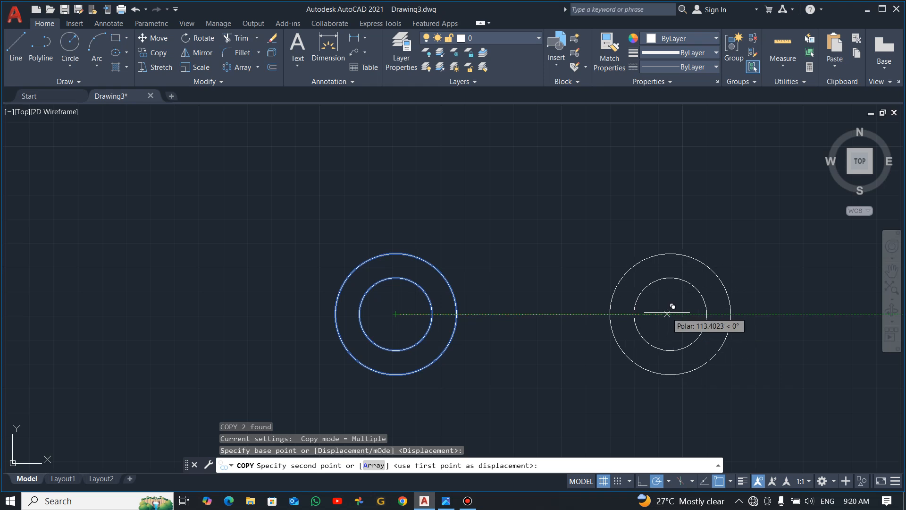
click(638, 314)
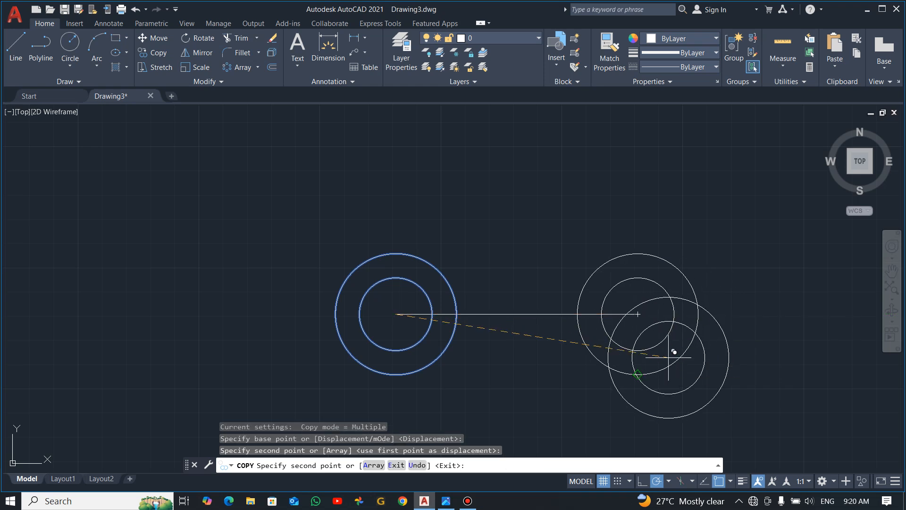
key(Escape)
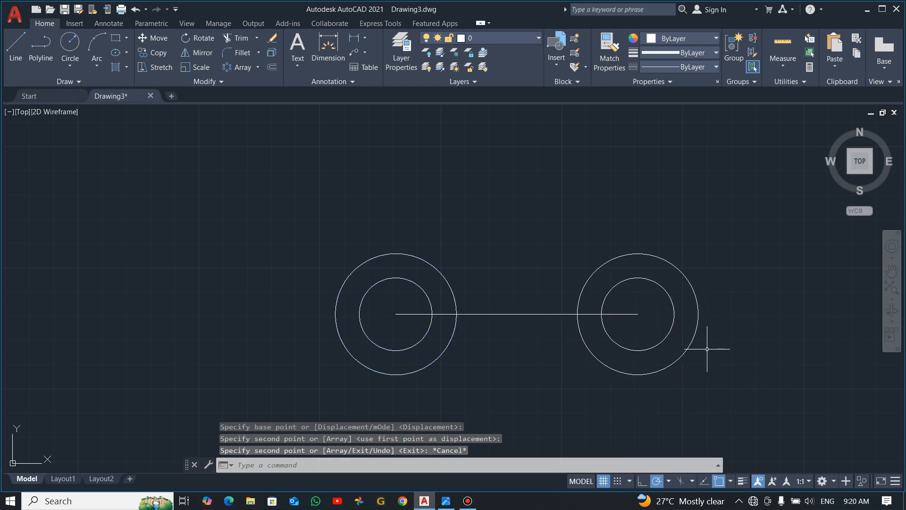
Draw an 80-unit vertical line upward from the midpoint of the horizontal line between the circles
key(alt+Tab)
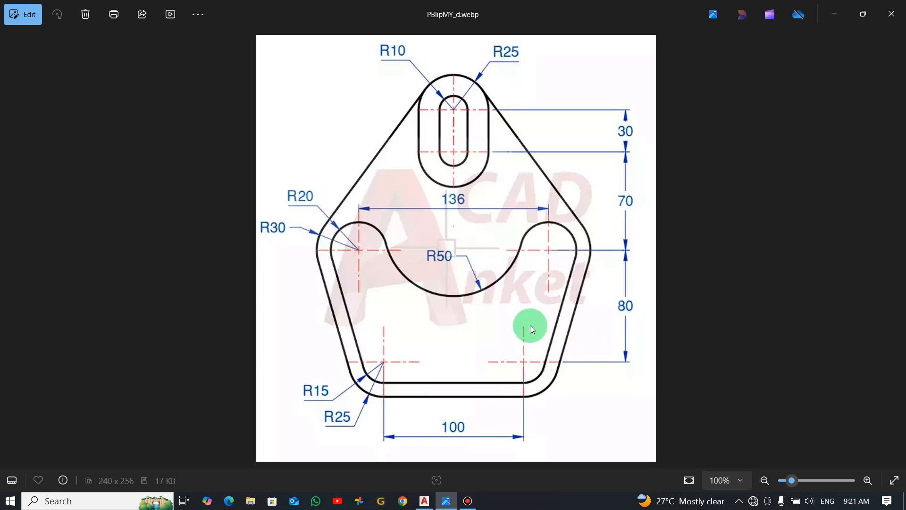
key(alt+Tab)
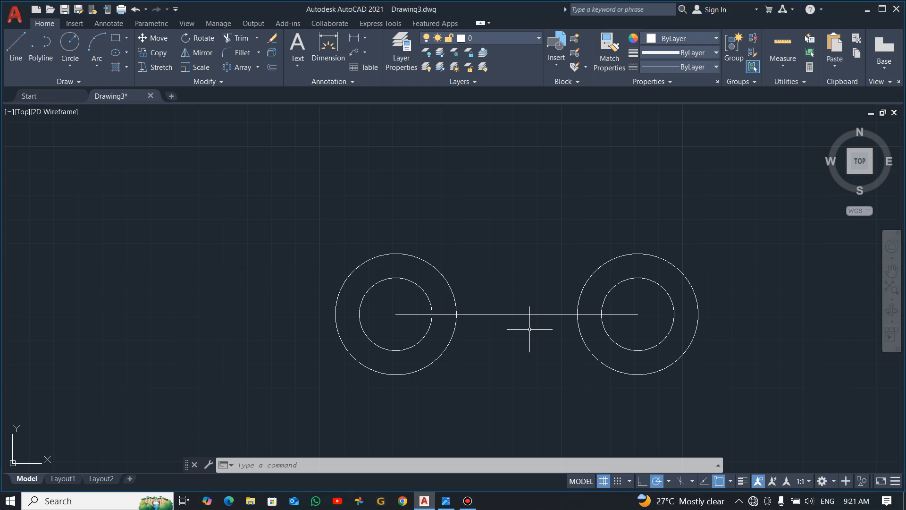
text(l)
key(Return)
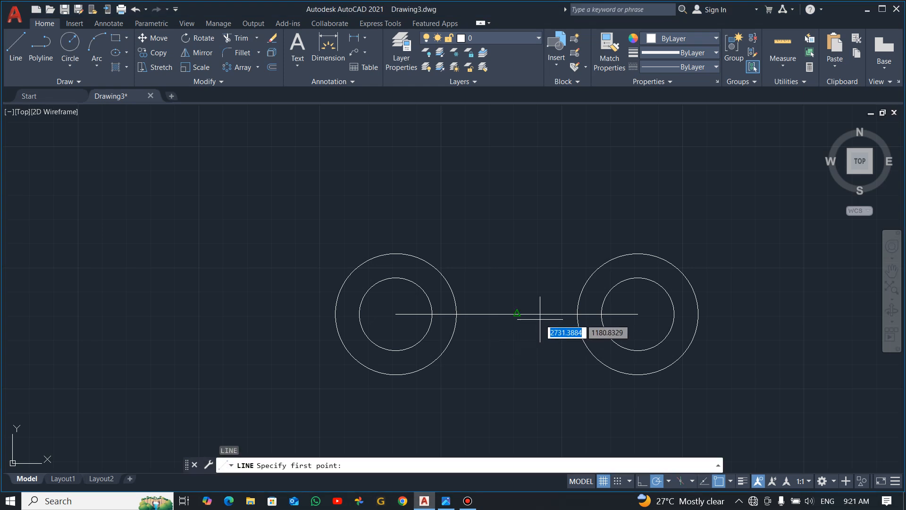
click(517, 314)
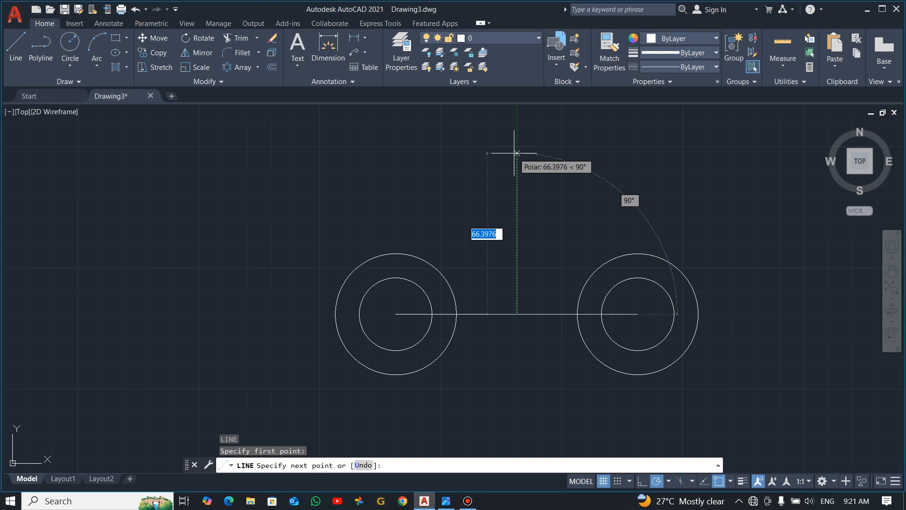
text(80)
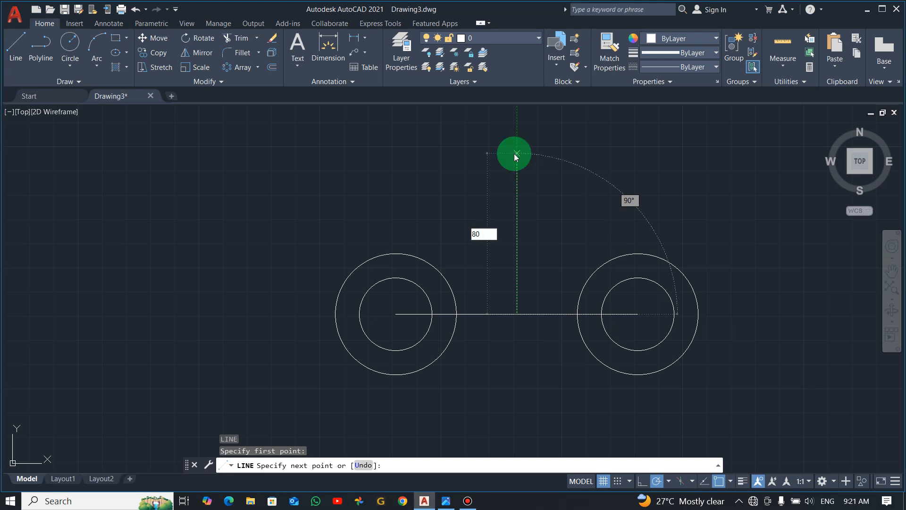
key(Return)
key(Escape)
Draw a separate horizontal line 136 units long in the empty space above the circles
scroll(609, 204, down, 4)
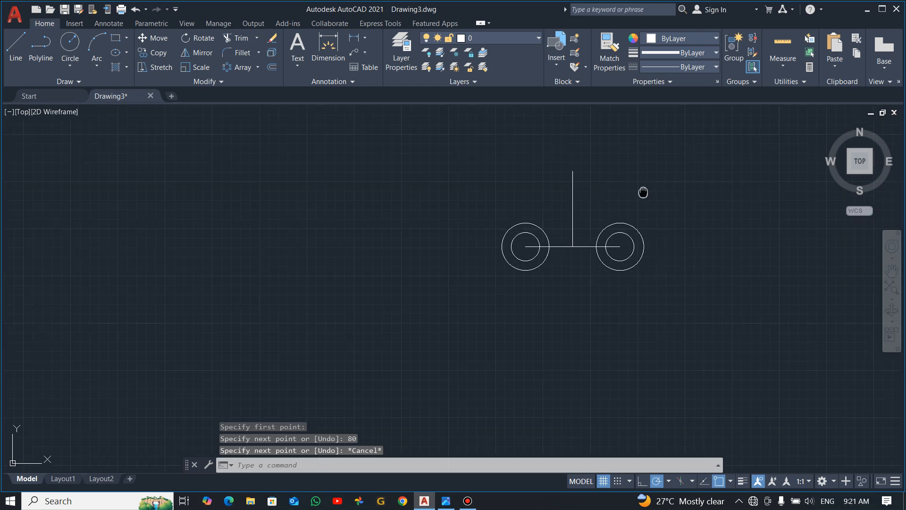
key(alt+Tab)
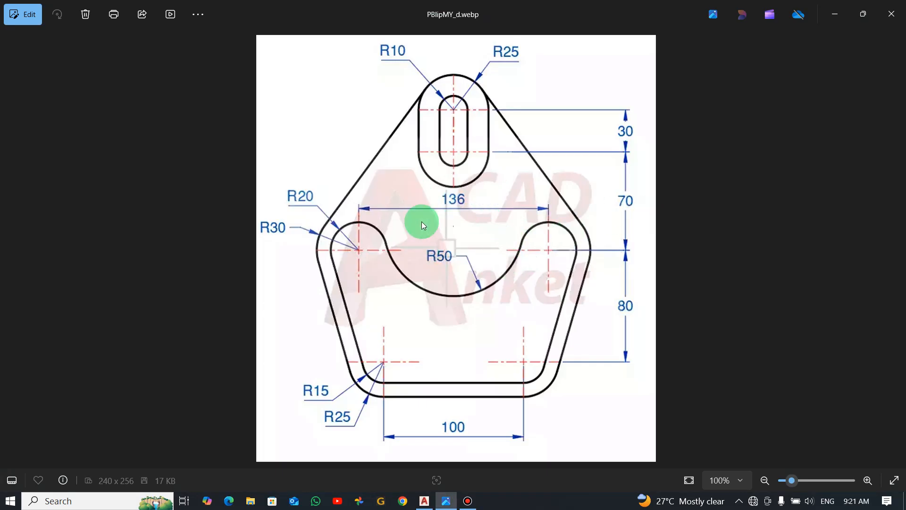
key(alt+Tab)
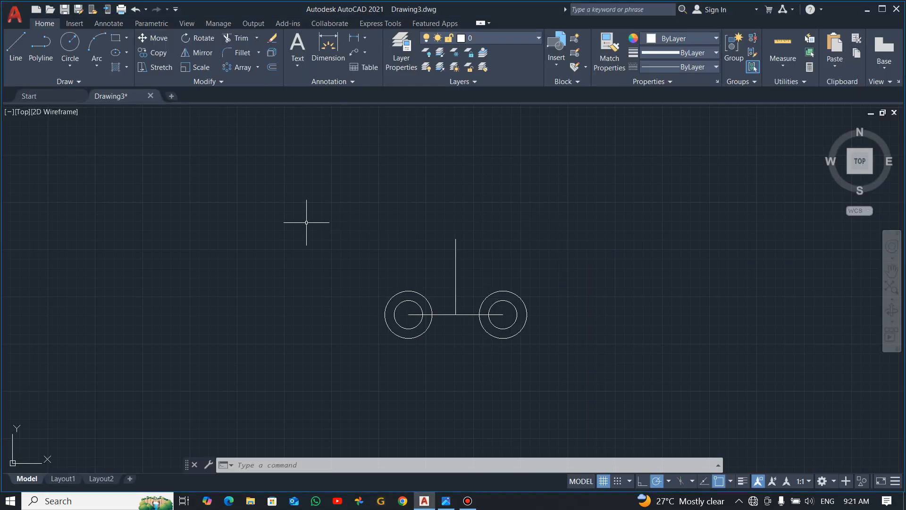
text(l)
key(Return)
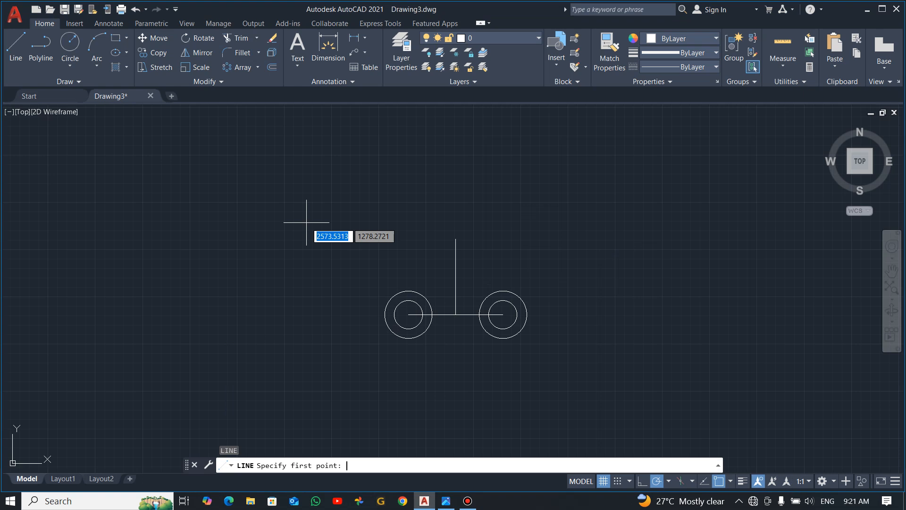
click(335, 204)
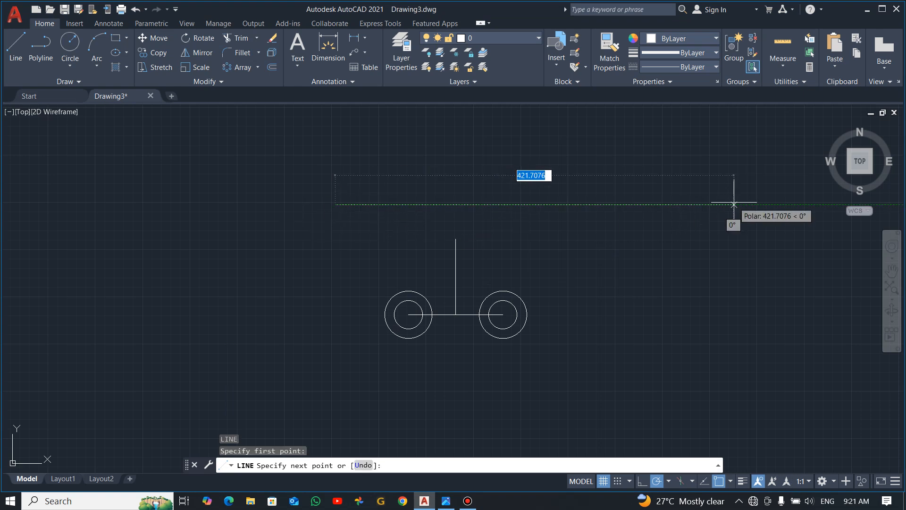
text(136)
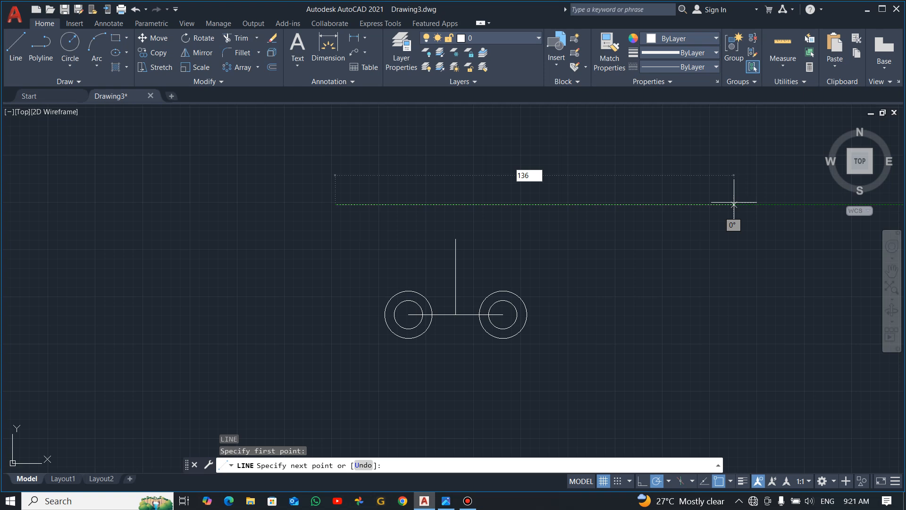
key(Return)
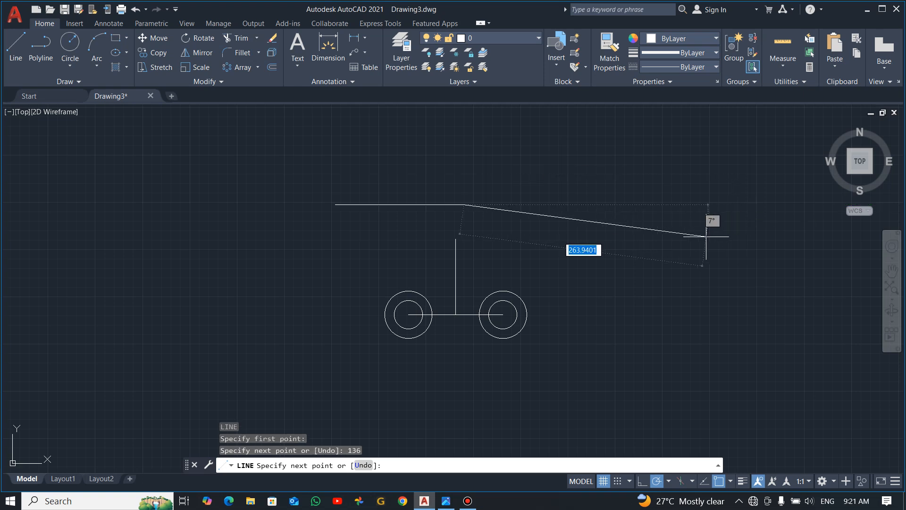
key(Escape)
Move the 136-unit line by its midpoint onto the upper endpoint of the vertical line
click(379, 219)
click(382, 176)
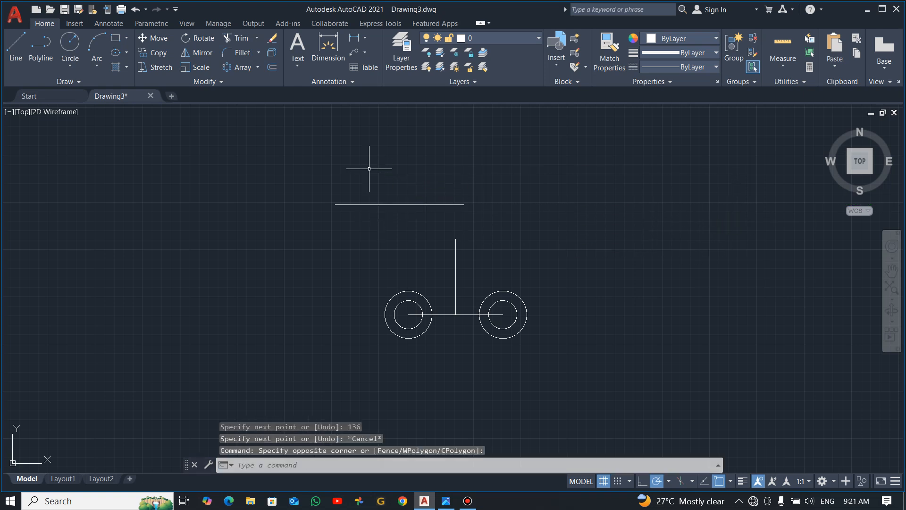
click(377, 173)
click(304, 215)
text(M)
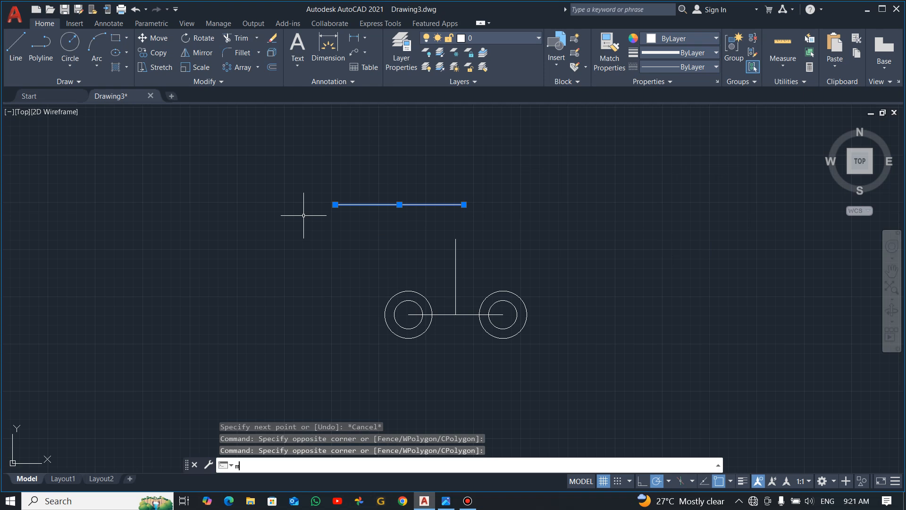
key(Return)
click(400, 204)
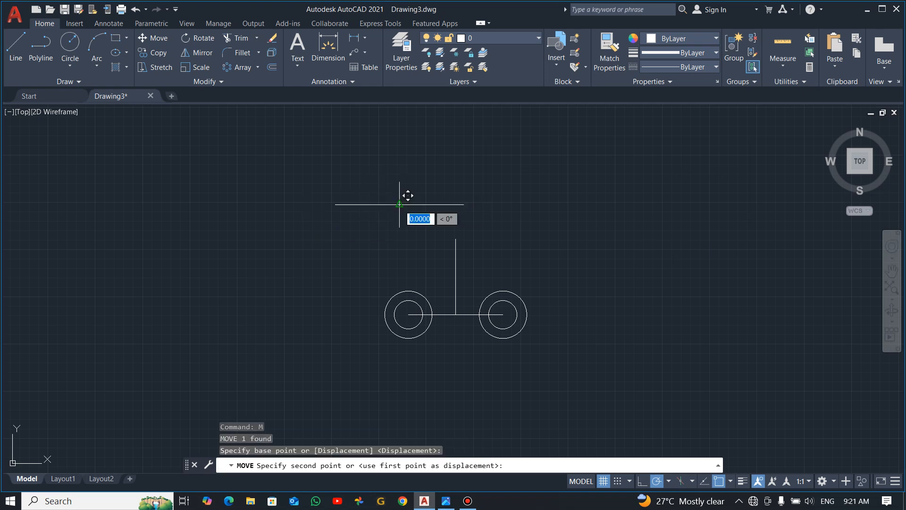
click(456, 239)
key(Escape)
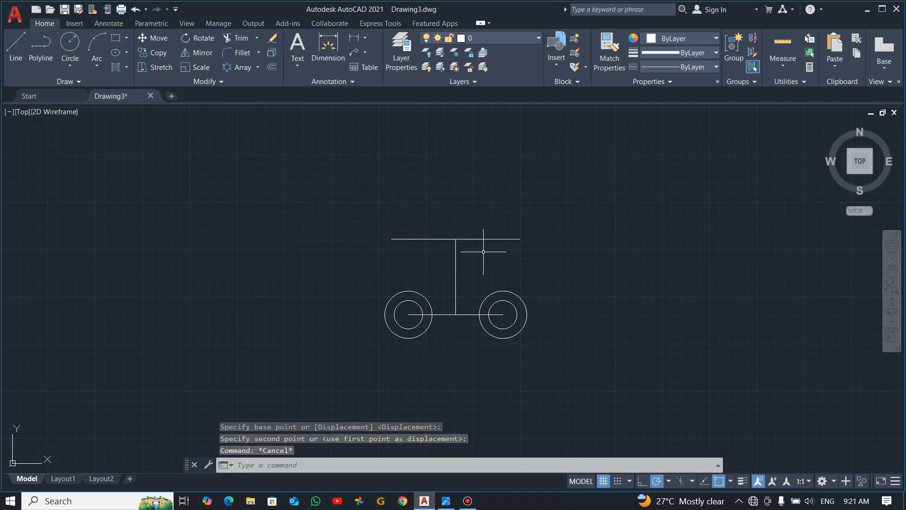
Check the reference image, and draw a circle of radius 30 centred on the left endpoint of the upper horizontal line
key(alt+Tab)
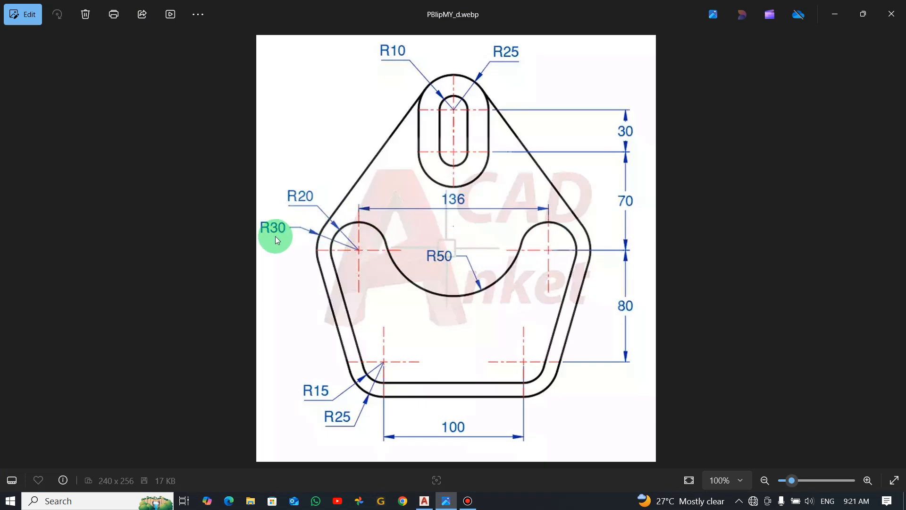
key(alt+Tab)
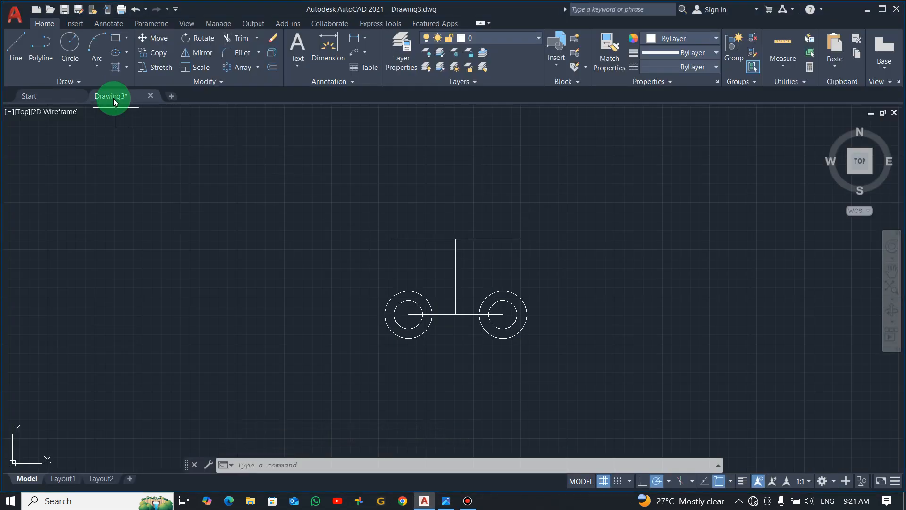
click(70, 43)
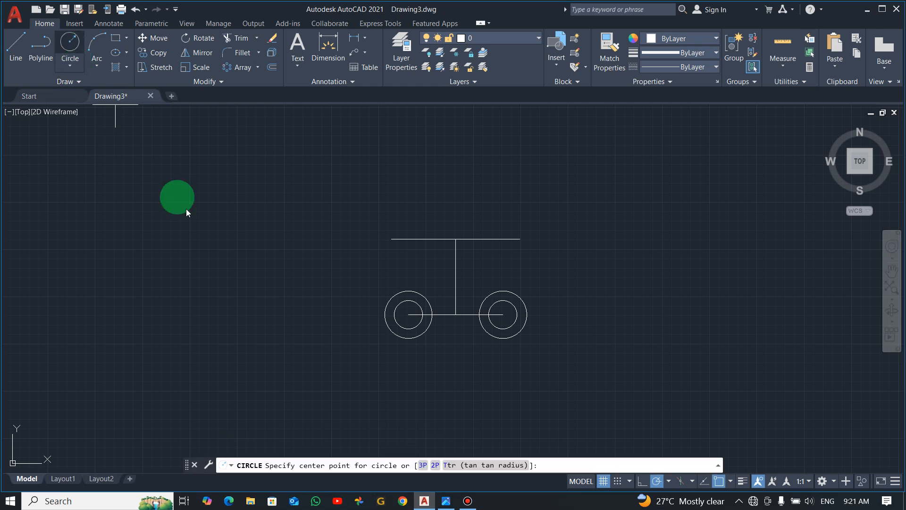
click(391, 239)
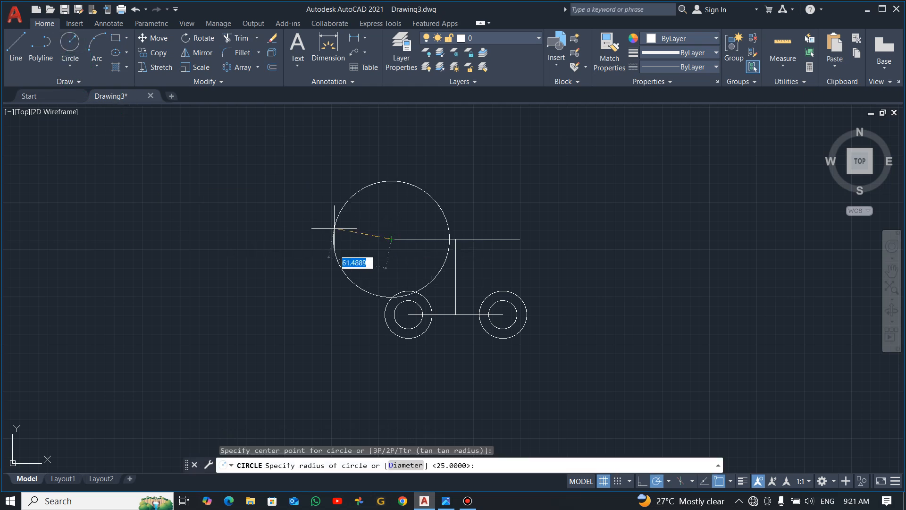
text(30)
key(Return)
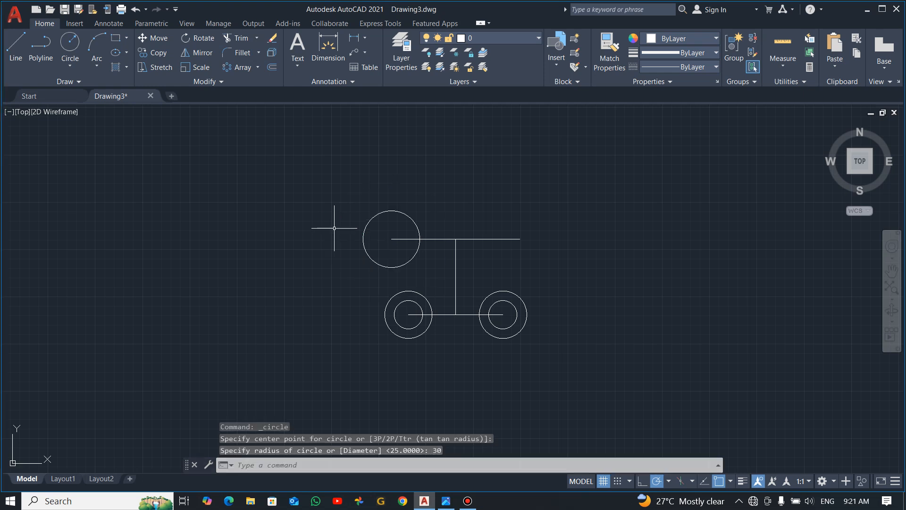
Add a concentric circle of radius 20 at the left endpoint of the upper horizontal line
key(Return)
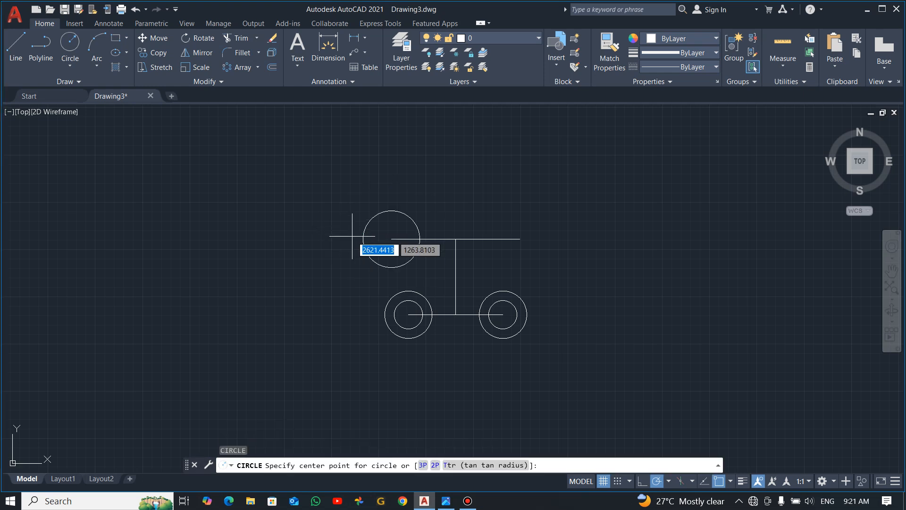
click(391, 239)
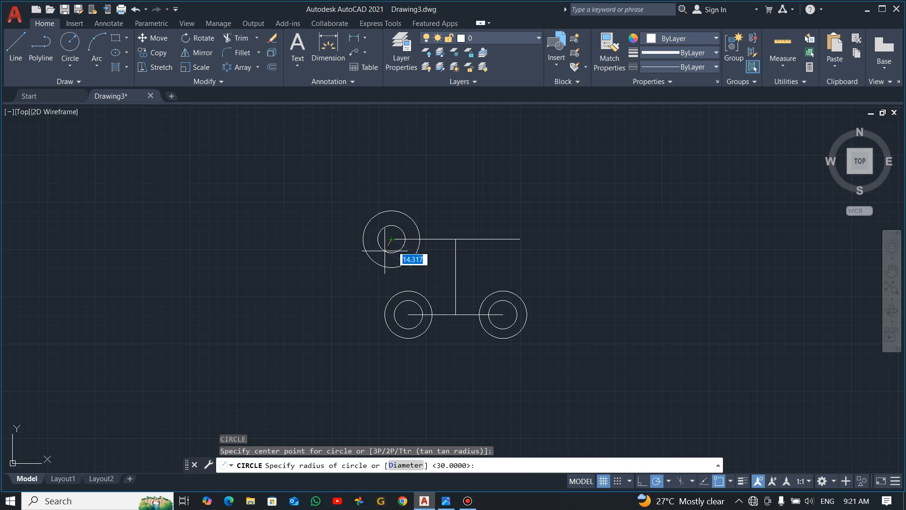
text(20)
key(Return)
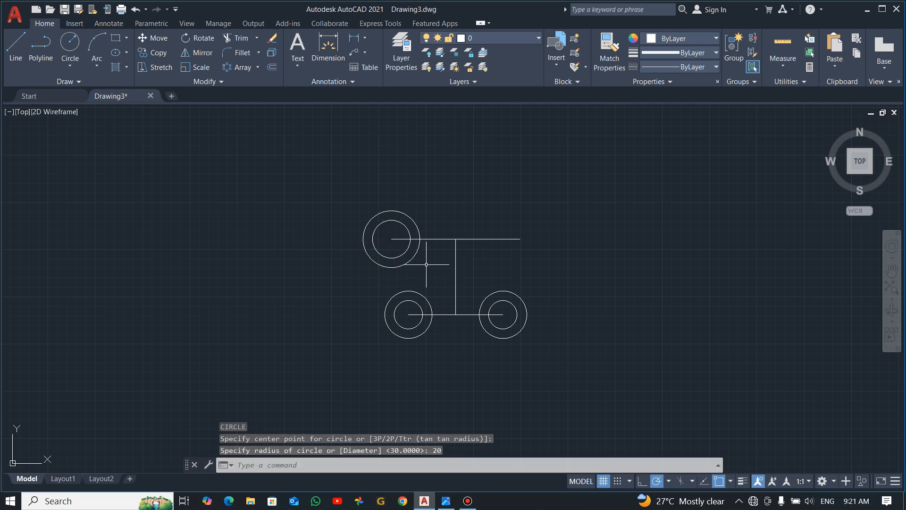
Copy the two upper concentric circles from their centre to the right endpoint of the upper horizontal line
click(398, 202)
click(362, 229)
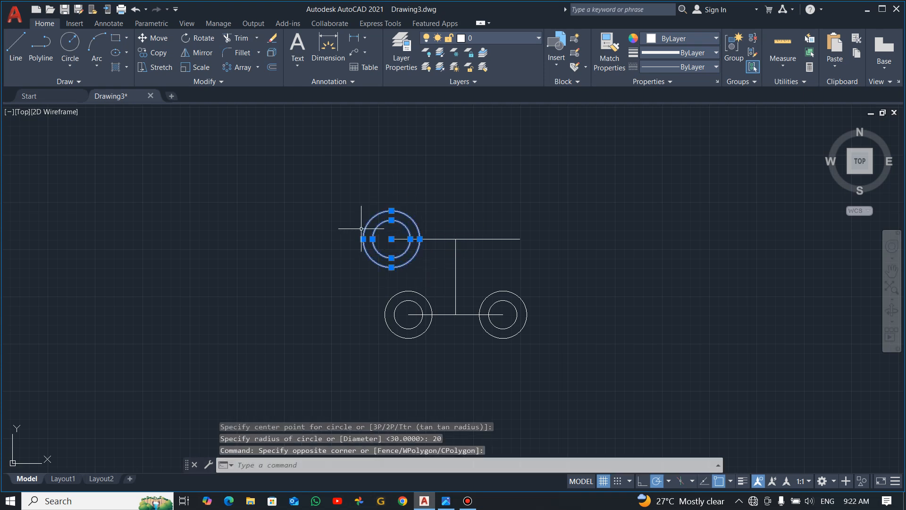
text(co)
key(Return)
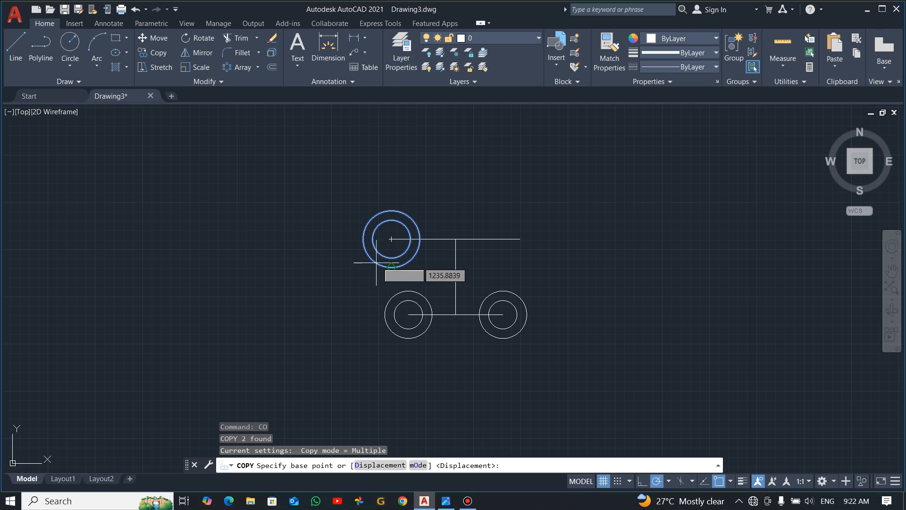
click(391, 239)
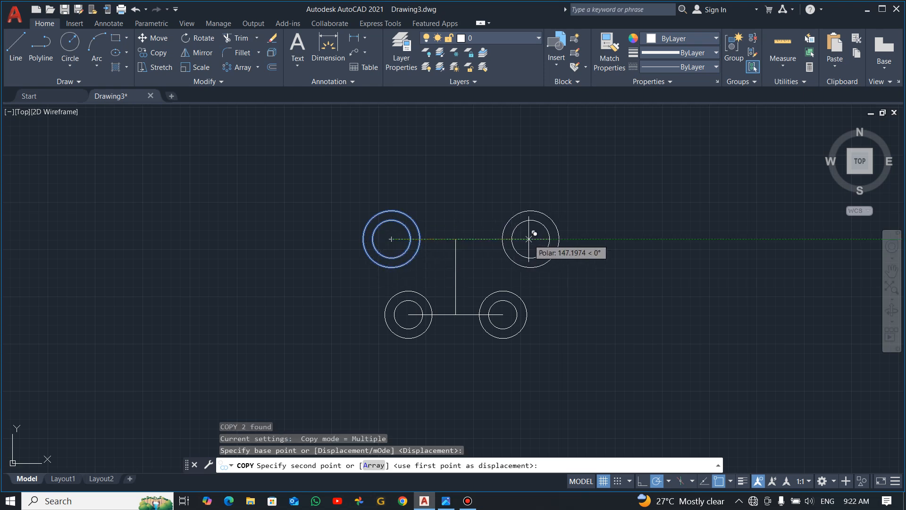
click(520, 239)
key(Escape)
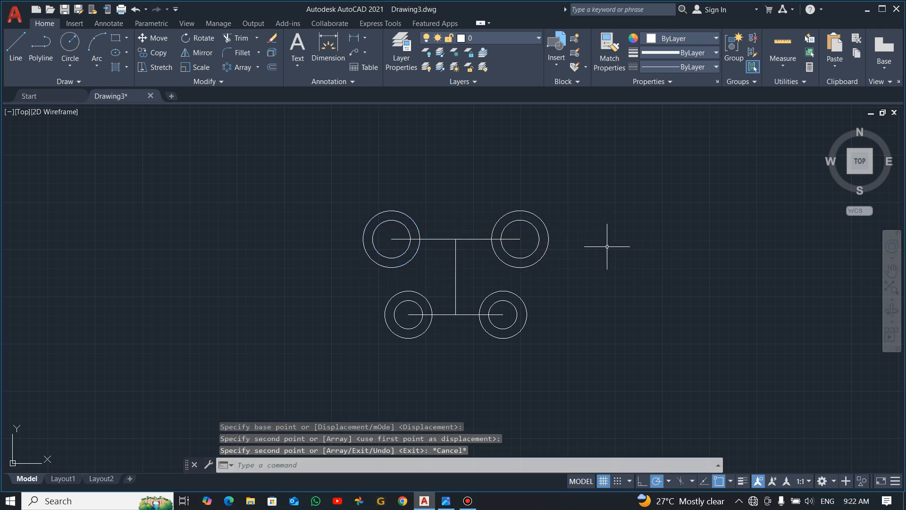
Check the reference image, and erase the vertical and both horizontal construction lines between the circles
key(alt+Tab)
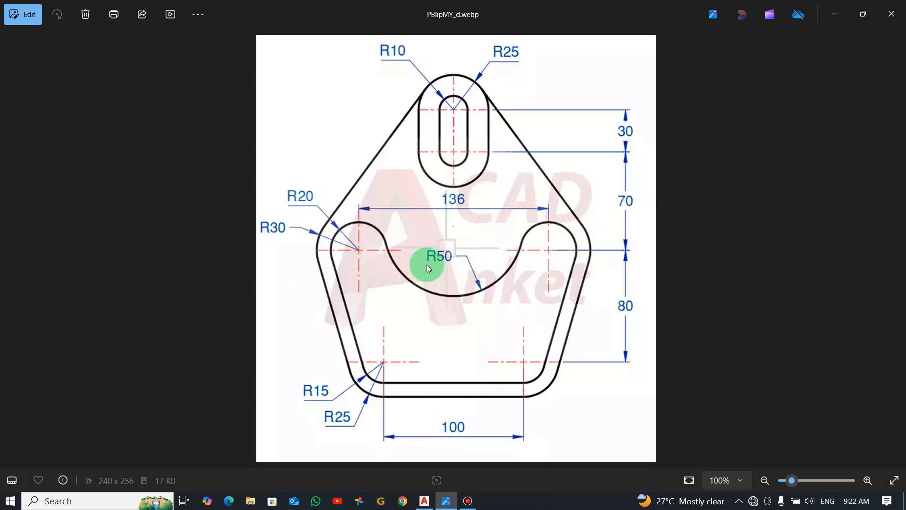
key(alt+Tab)
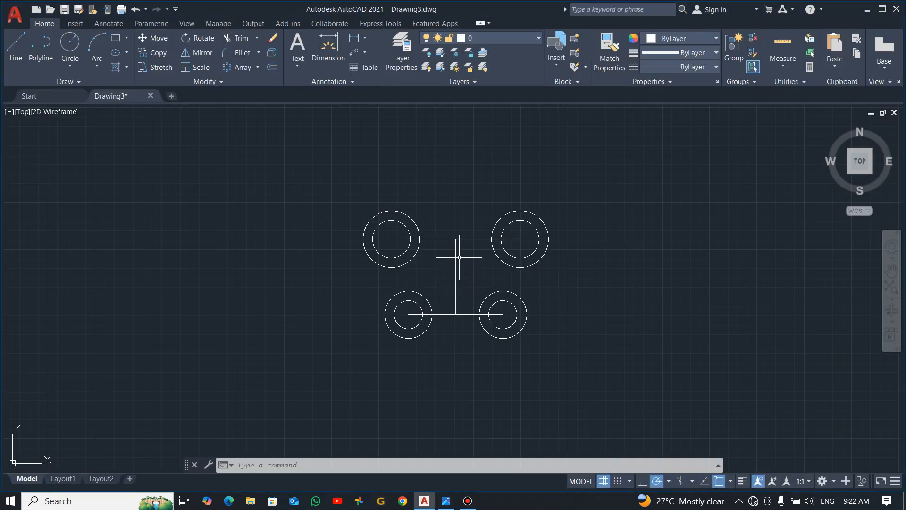
click(471, 218)
click(439, 322)
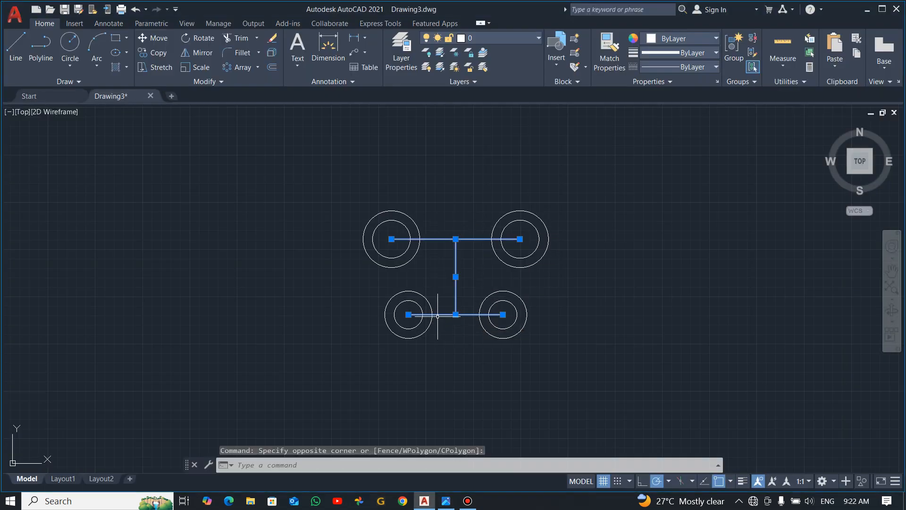
key(Delete)
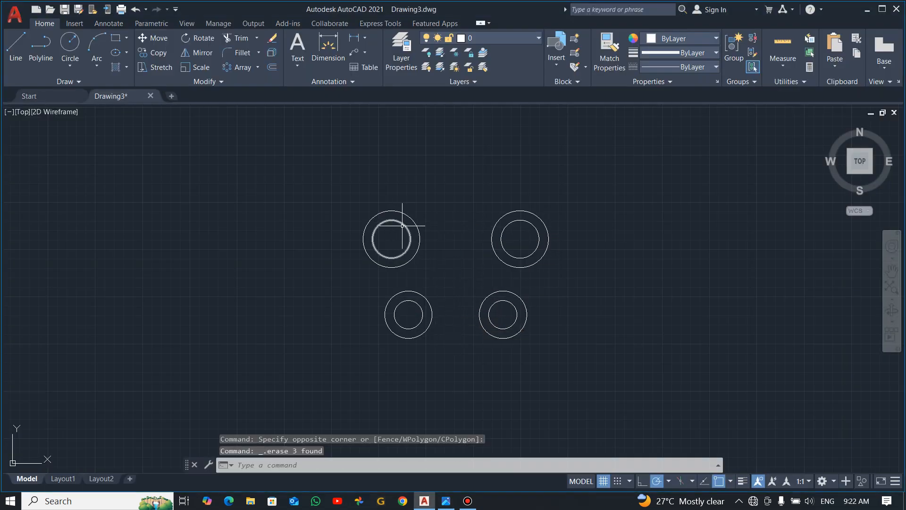
click(72, 69)
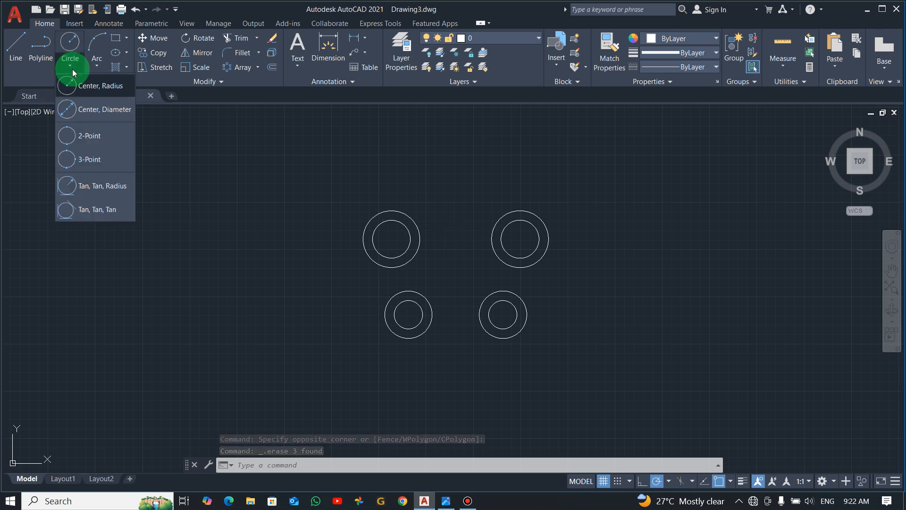
click(83, 179)
key(Escape)
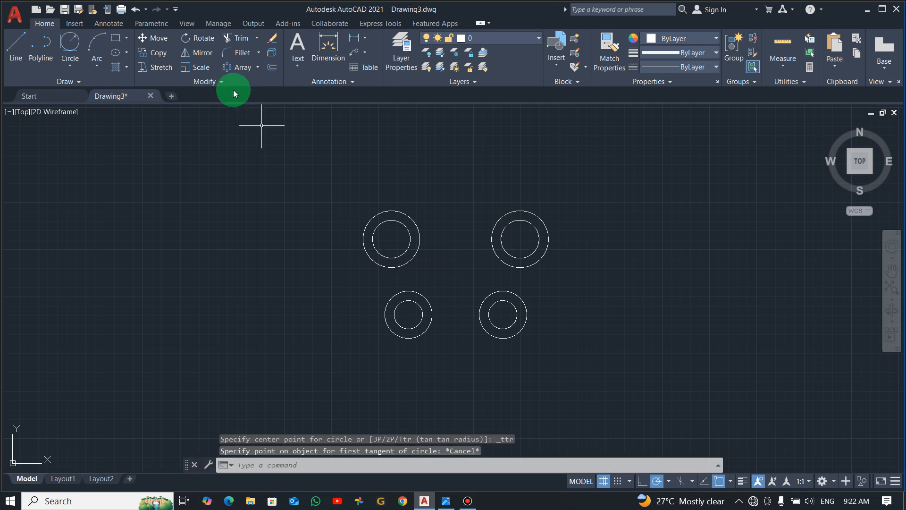
click(242, 53)
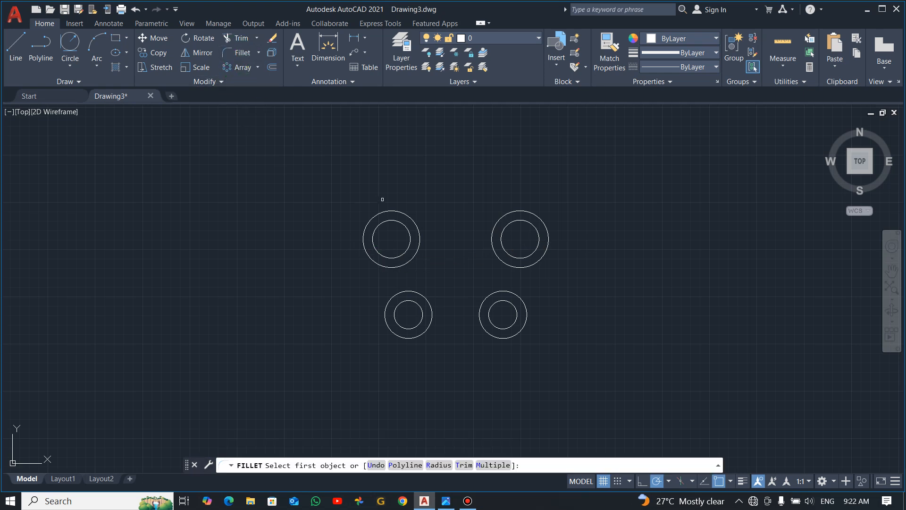
click(400, 223)
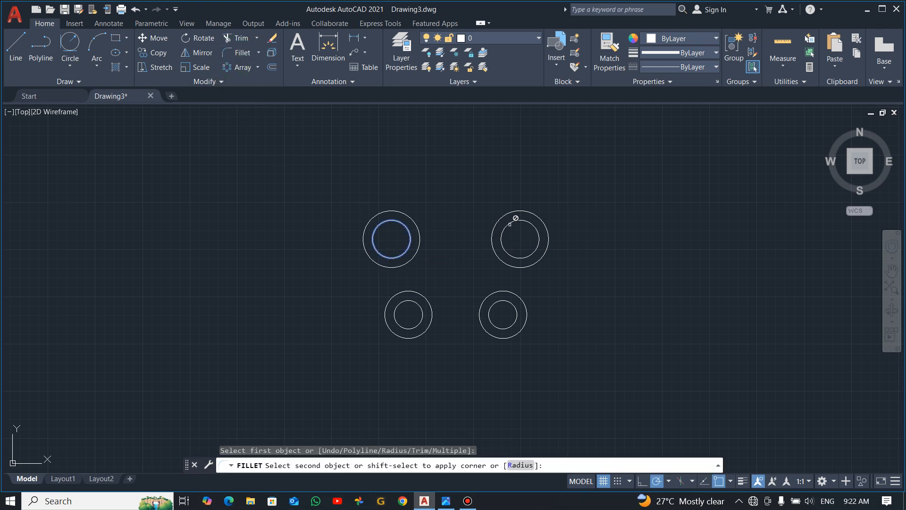
scroll(427, 230, up, 2)
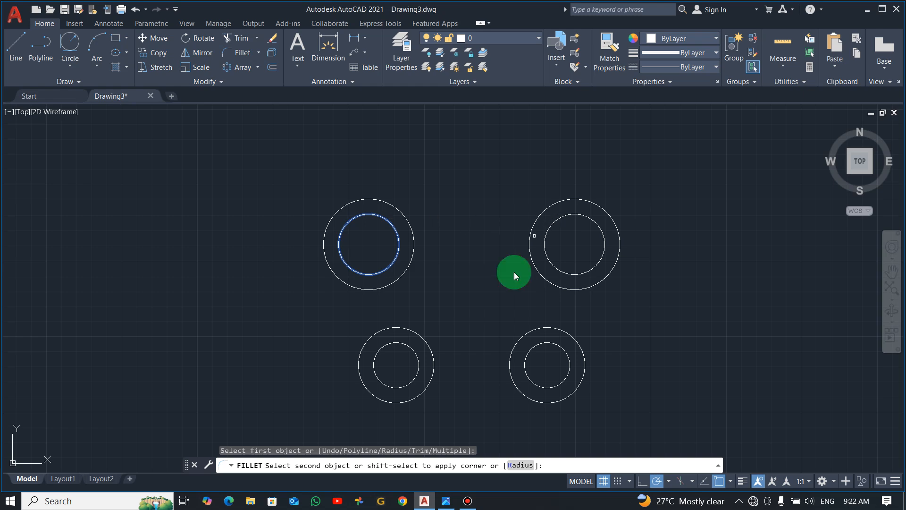
key(alt+Tab)
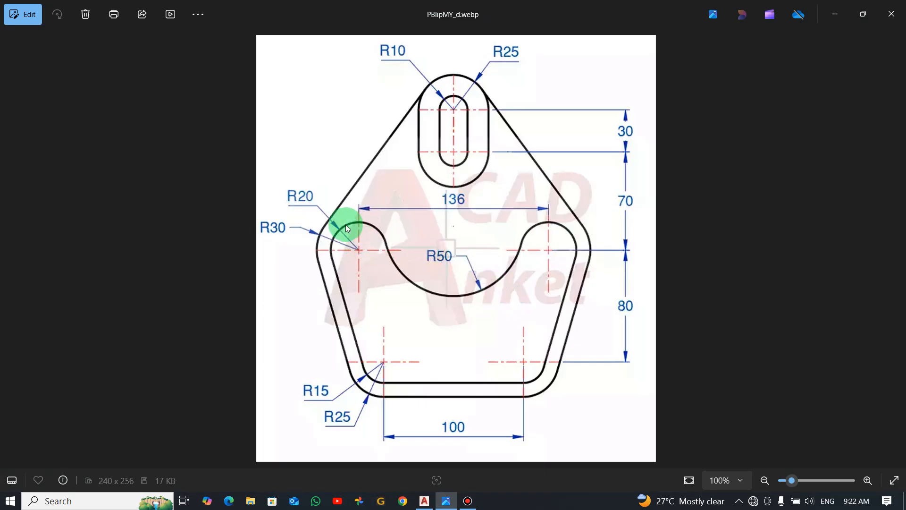
key(alt+Tab)
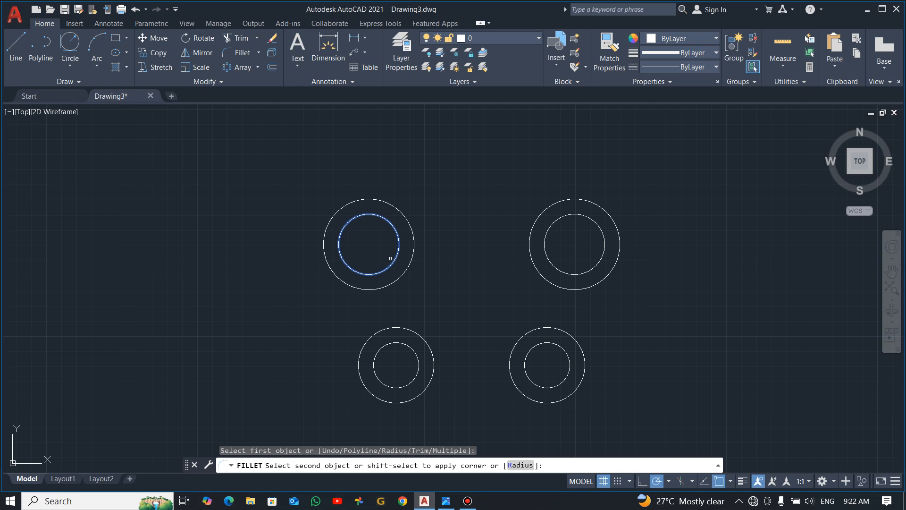
key(Escape)
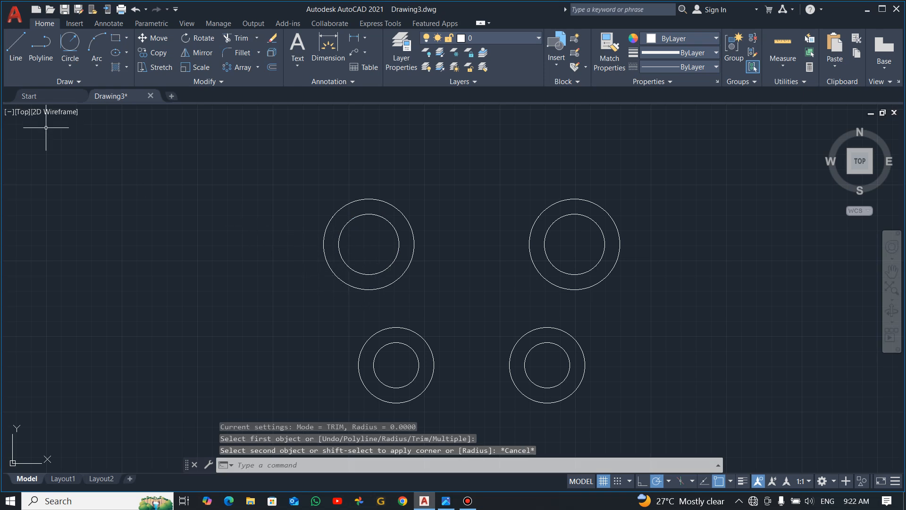
Draw a line tangent to the left sides of the upper-left and lower-left outer circles
click(16, 45)
shift+right_click(245, 248)
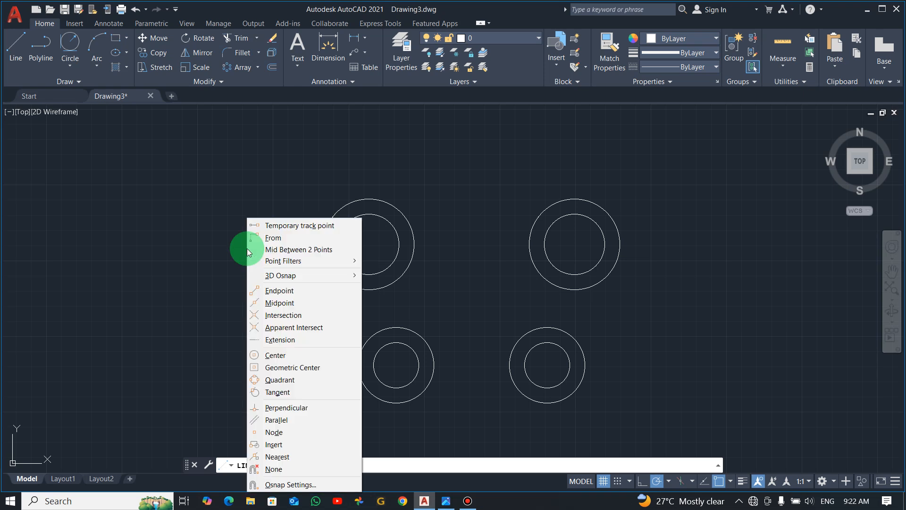
click(277, 392)
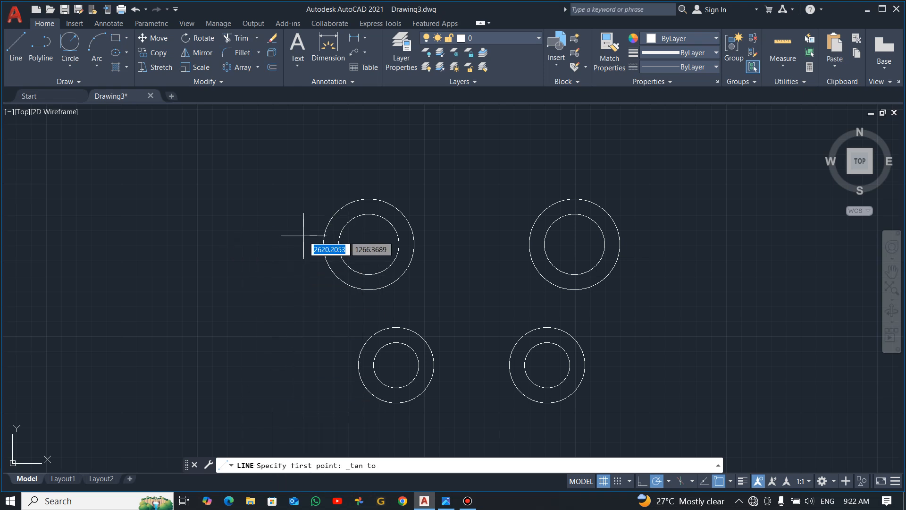
click(323, 245)
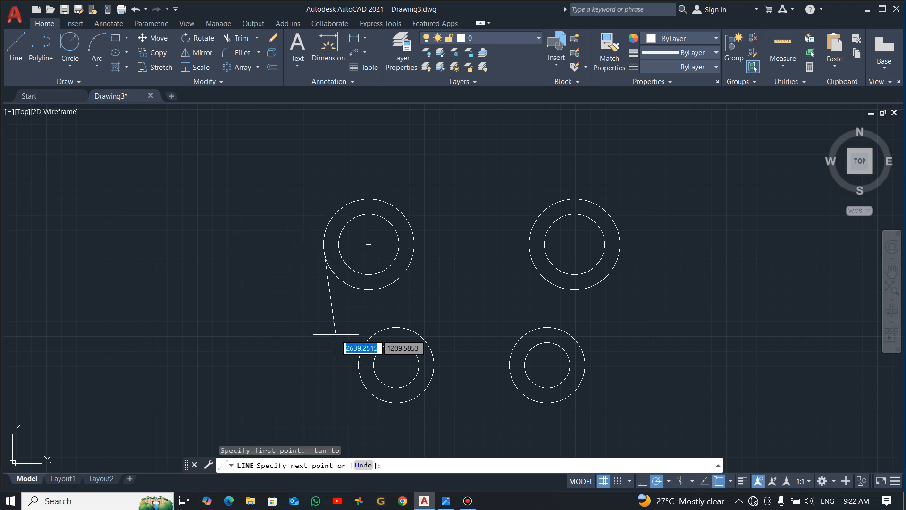
shift+right_click(350, 407)
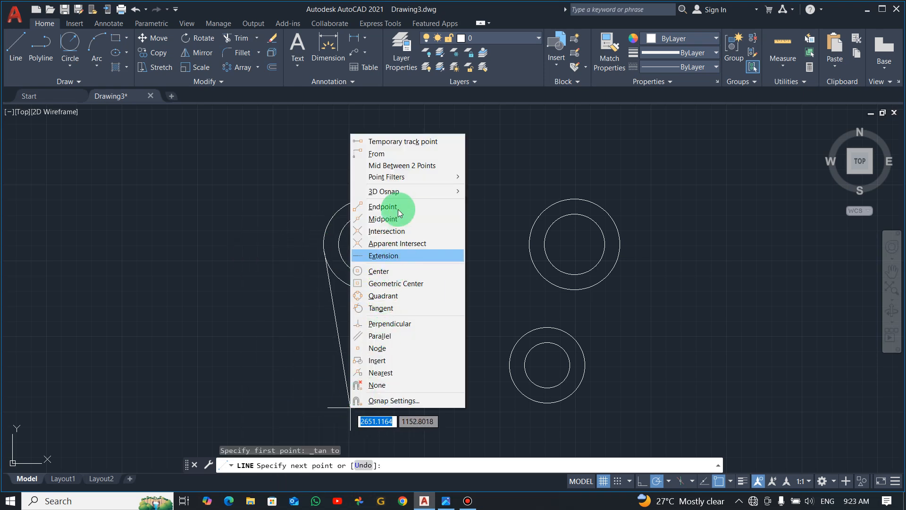
click(385, 309)
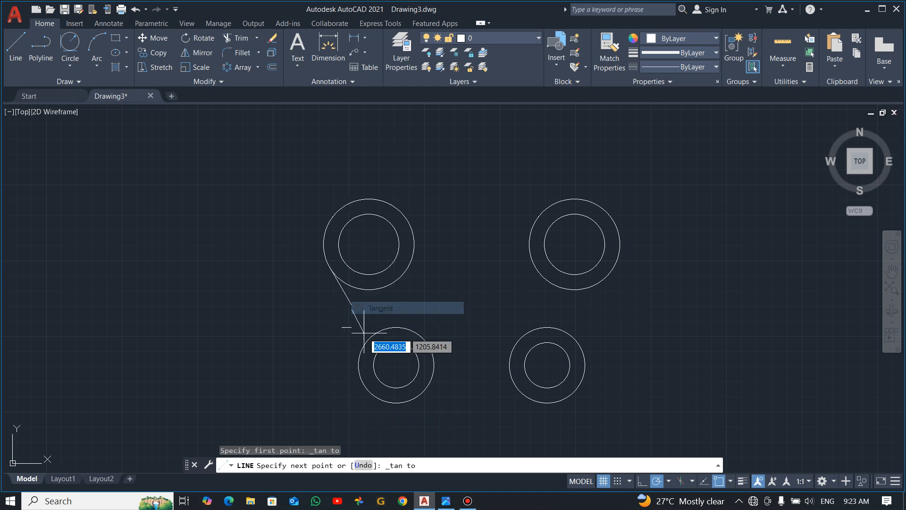
click(360, 380)
key(Escape)
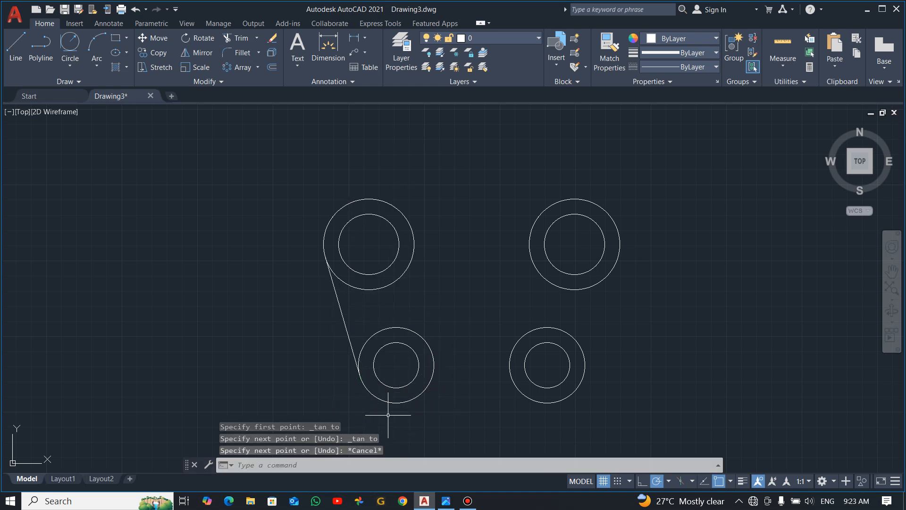
Mirror the left tangent line about the vertical axis through the midpoint between the lower circle centres, keeping the source line
click(342, 313)
click(303, 317)
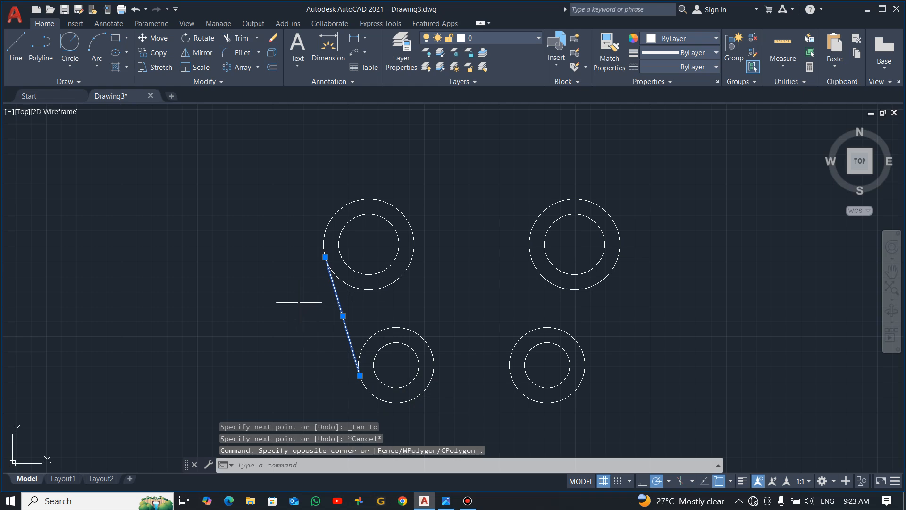
text(MI)
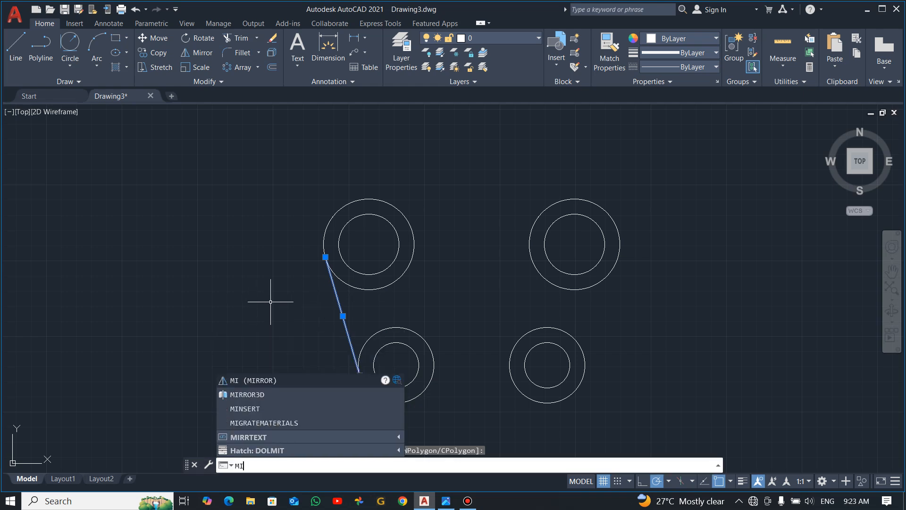
key(Return)
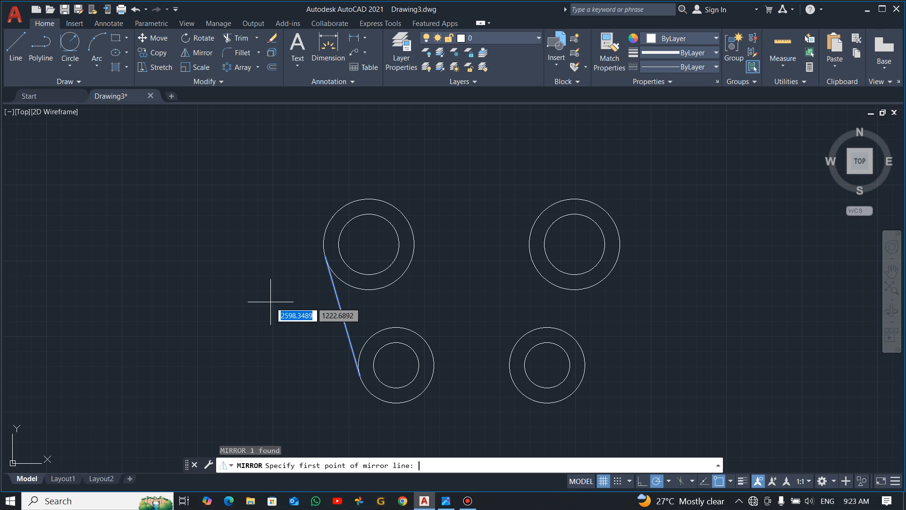
shift+right_click(474, 371)
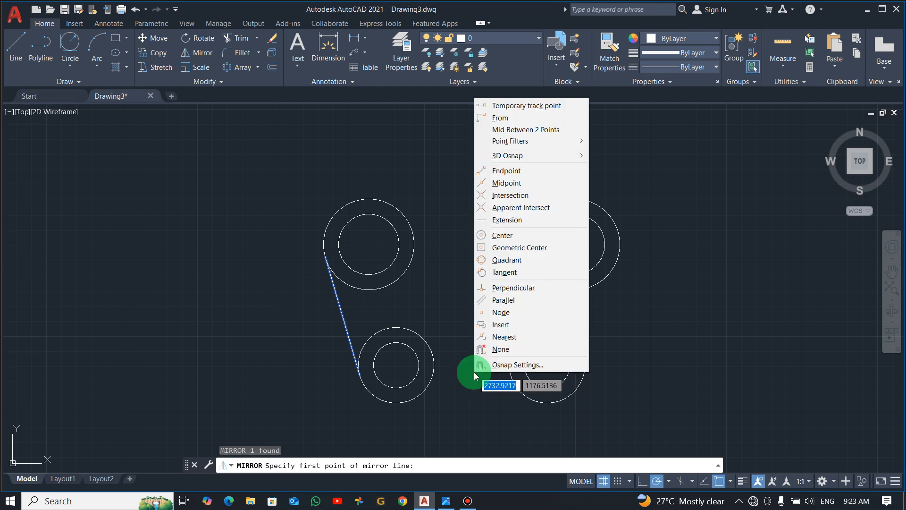
click(527, 130)
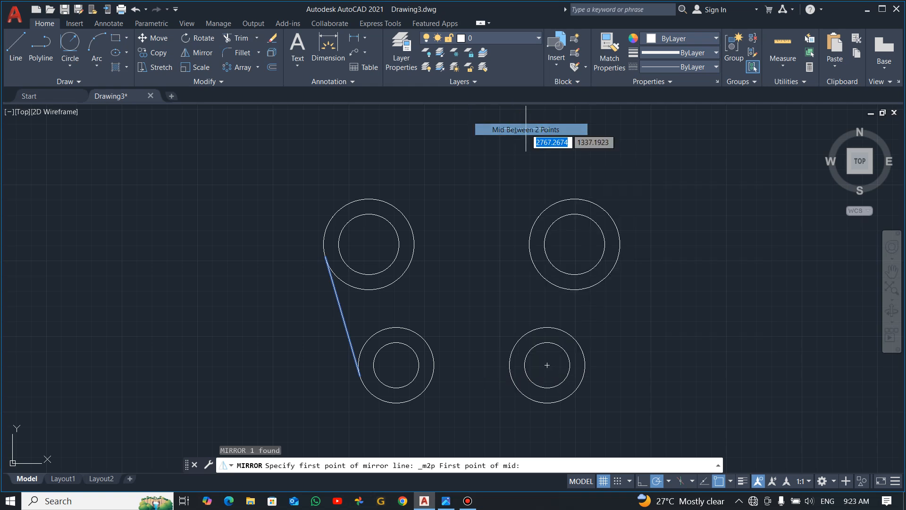
click(396, 365)
click(547, 365)
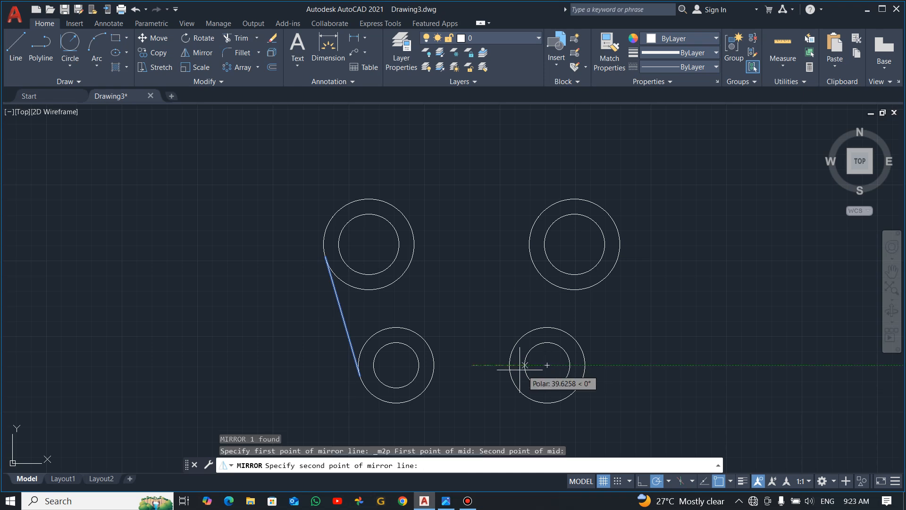
click(472, 334)
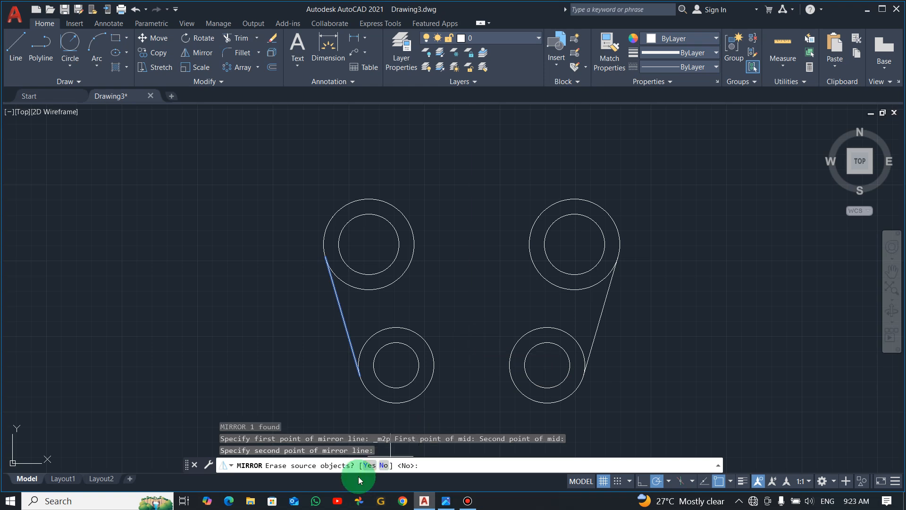
click(384, 466)
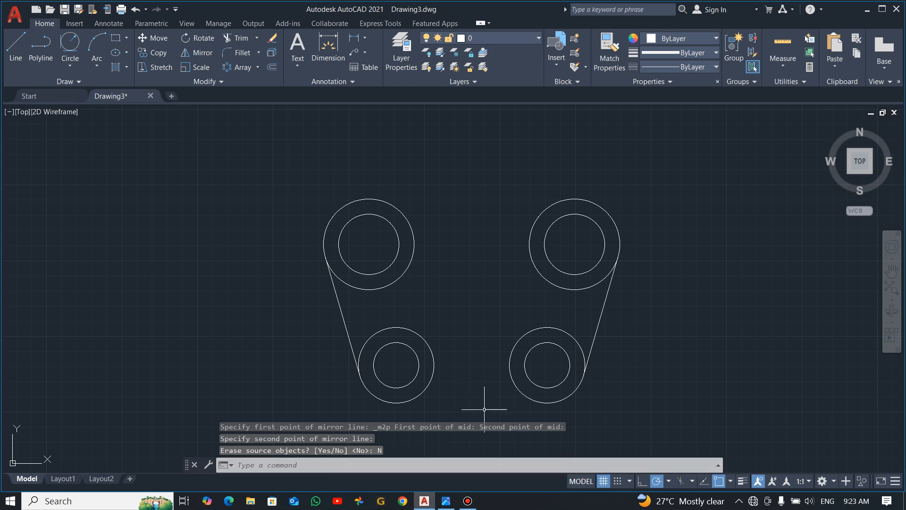
Draw a horizontal line joining the bottom quadrants of the two lower outer circles
click(17, 49)
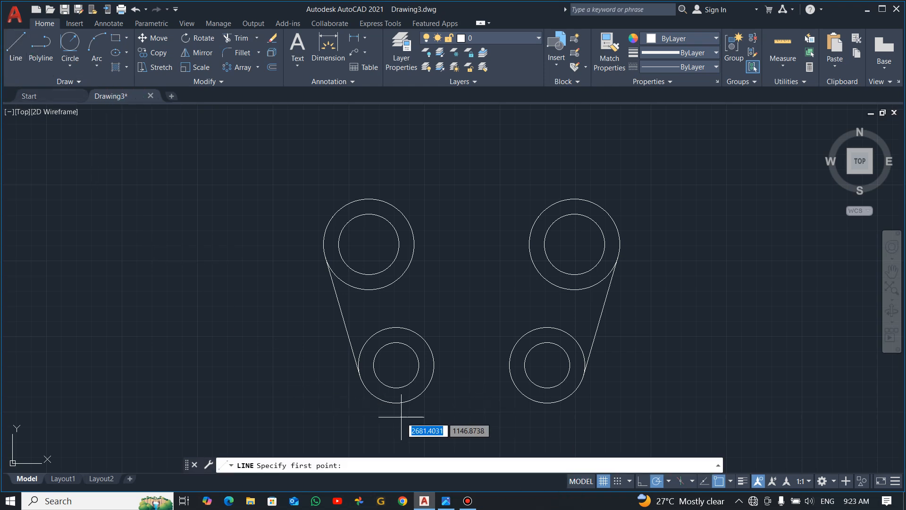
click(396, 403)
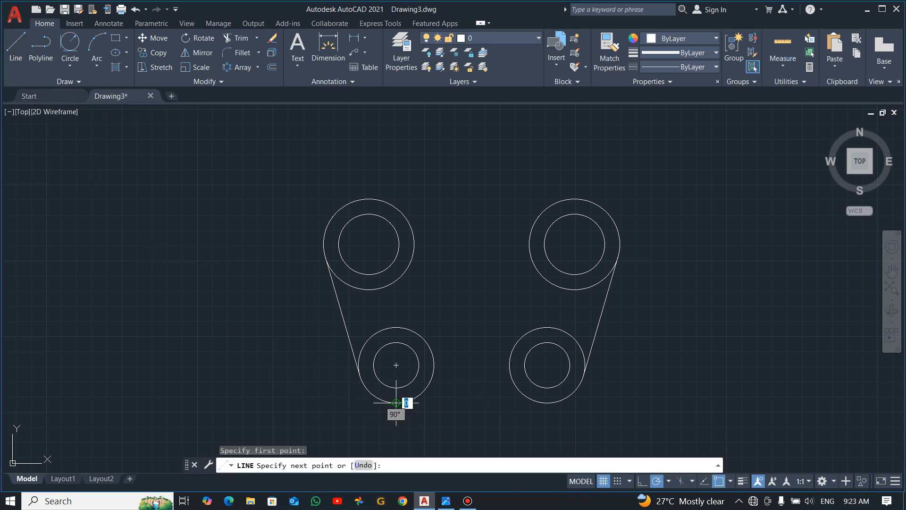
click(547, 403)
key(Escape)
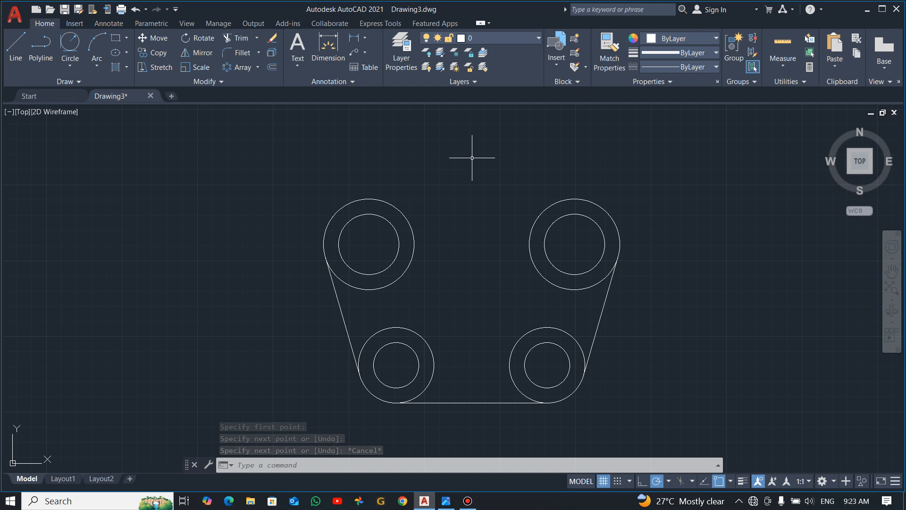
Check the reference image, and draw a 70-unit vertical line upward from the midpoint between the two upper circle centres
key(alt+Tab)
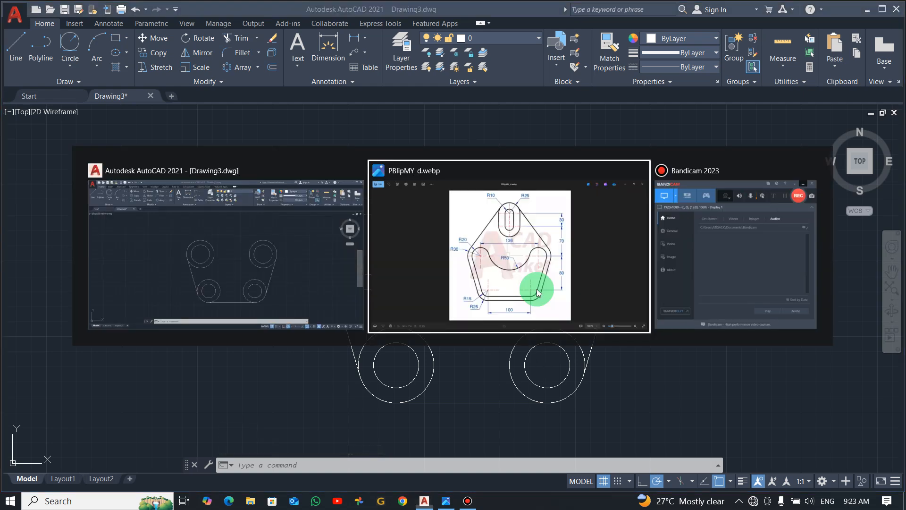
click(512, 226)
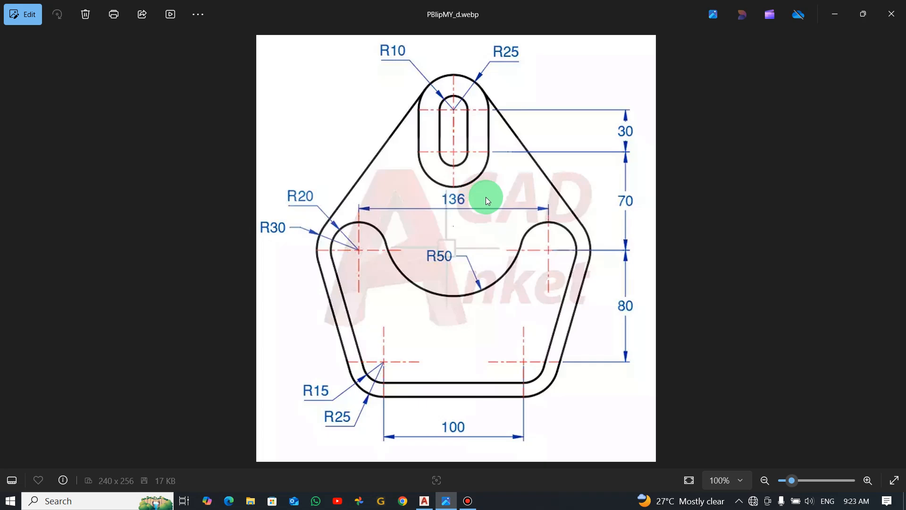
key(alt+Tab)
click(509, 217)
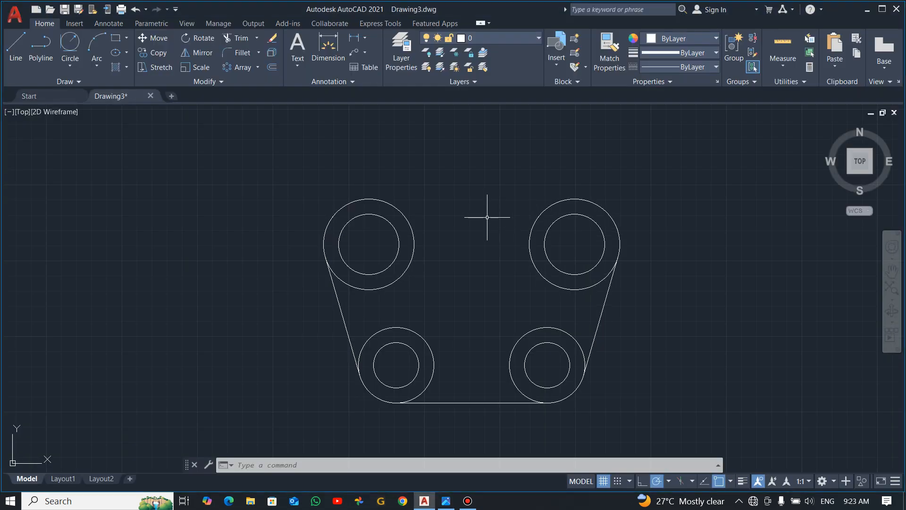
text(l)
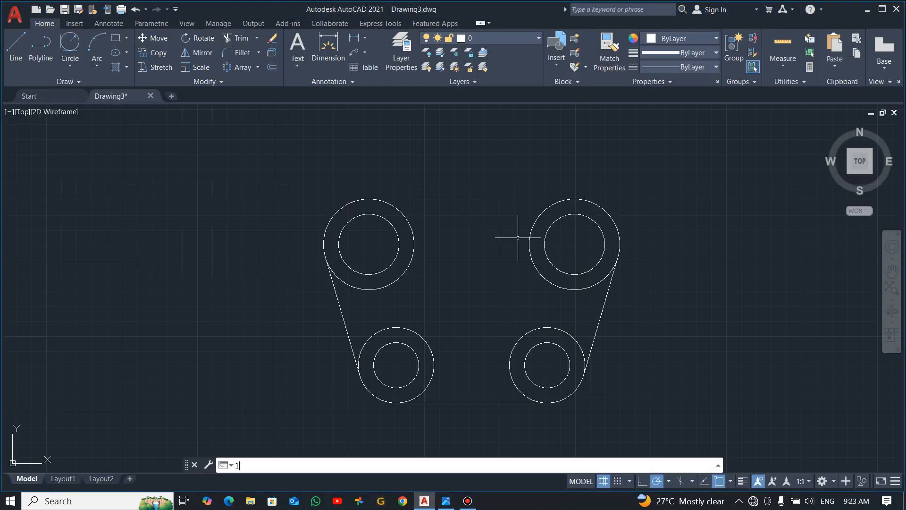
key(Return)
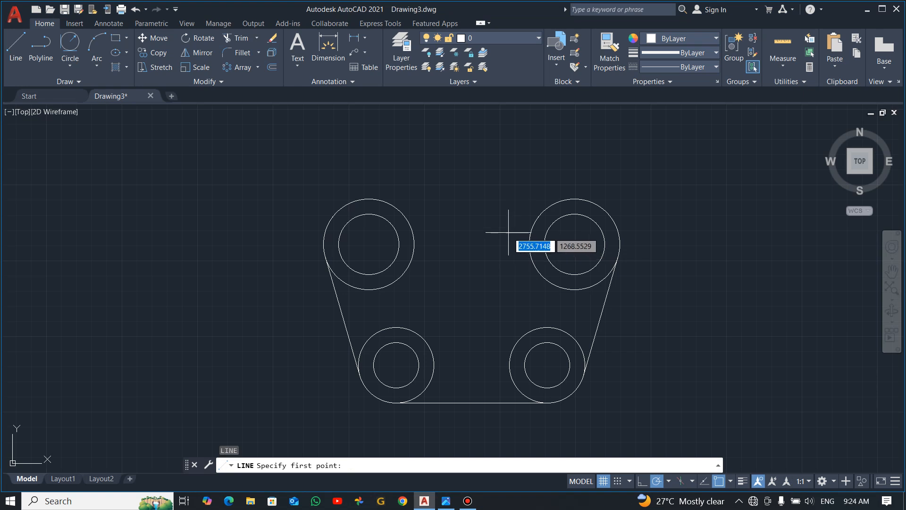
shift+right_click(476, 193)
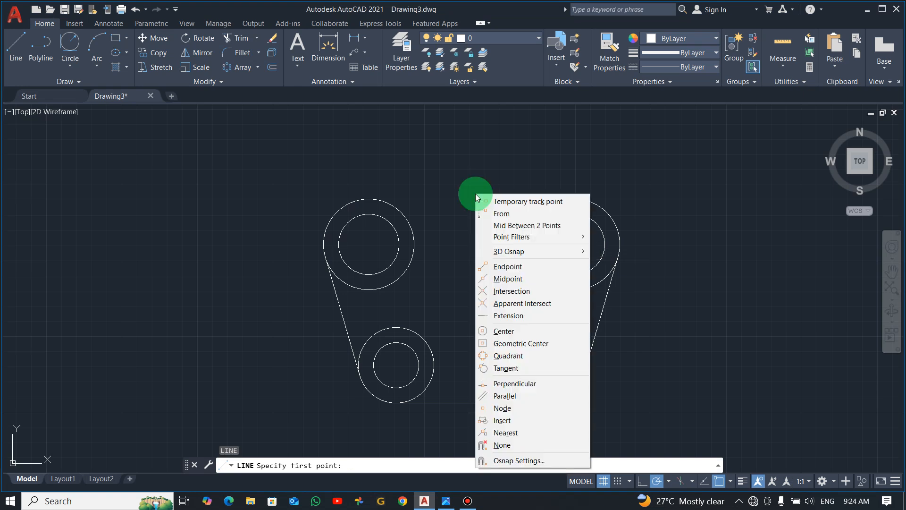
click(510, 225)
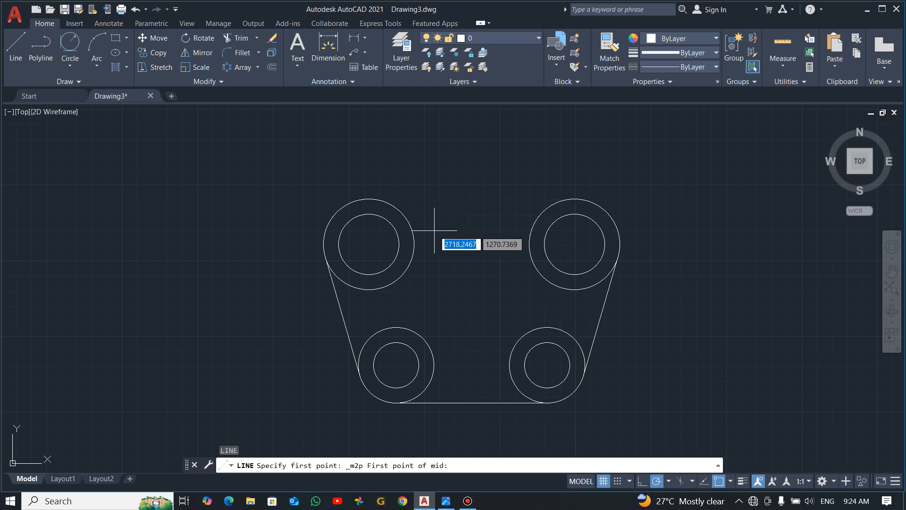
click(370, 245)
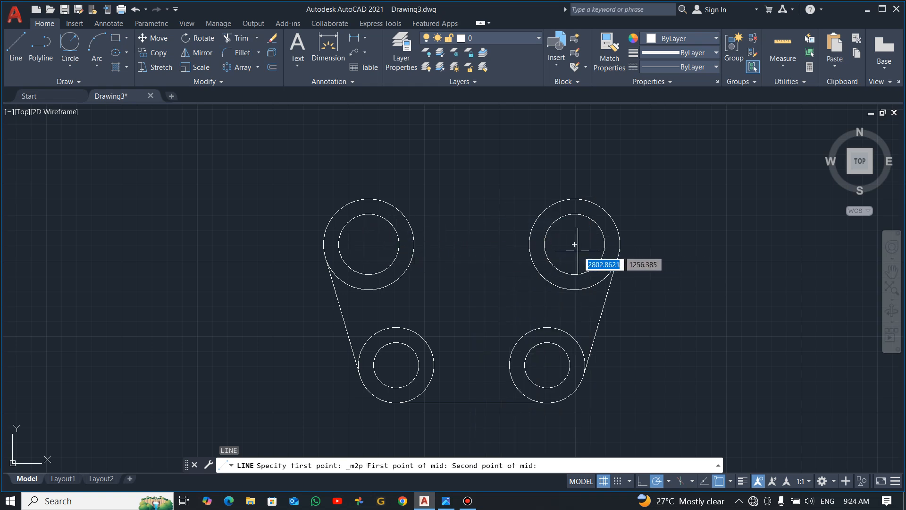
click(574, 244)
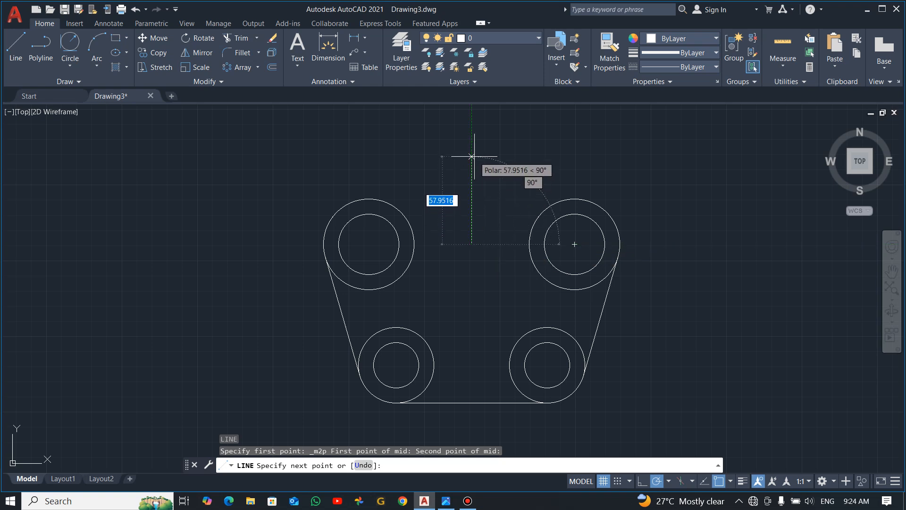
text(70)
key(Return)
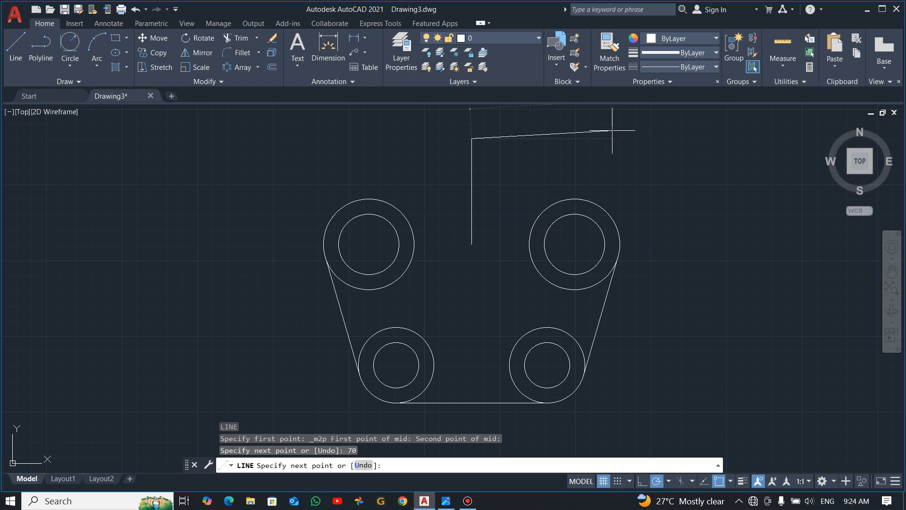
key(Escape)
mouse_move(587, 186)
middle_down()
mouse_move(556, 218)
mouse_move(558, 245)
middle_up()
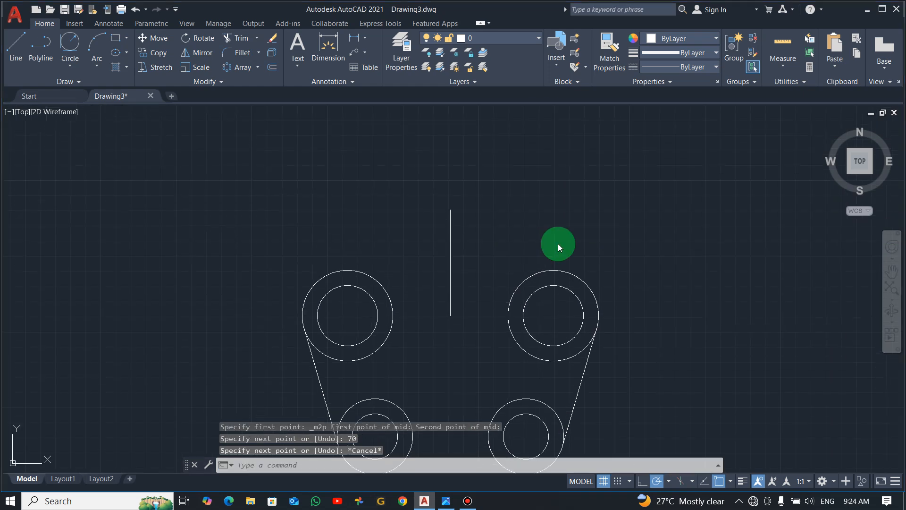
key(alt+Tab)
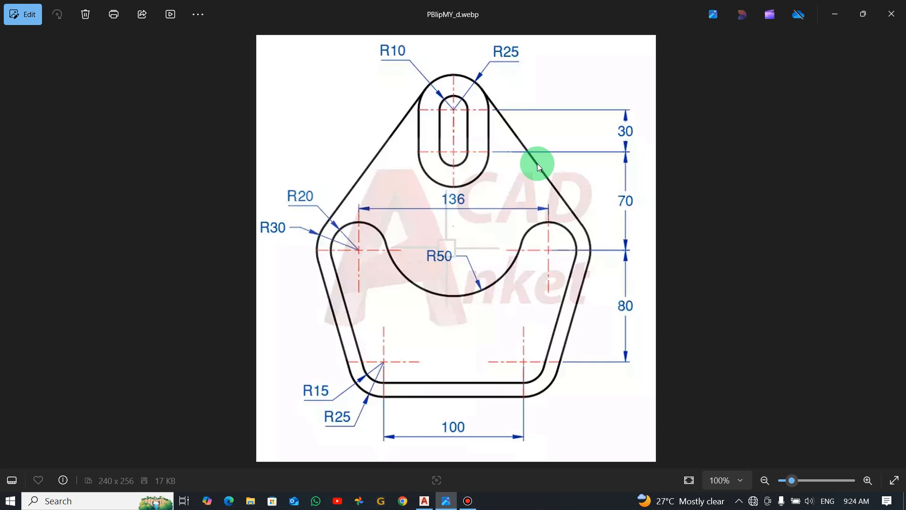
key(alt+Tab)
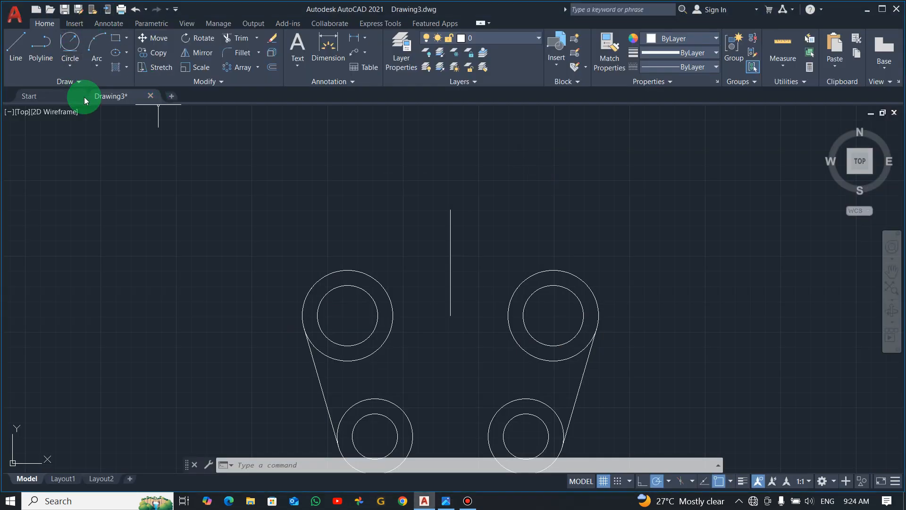
text(c)
key(Return)
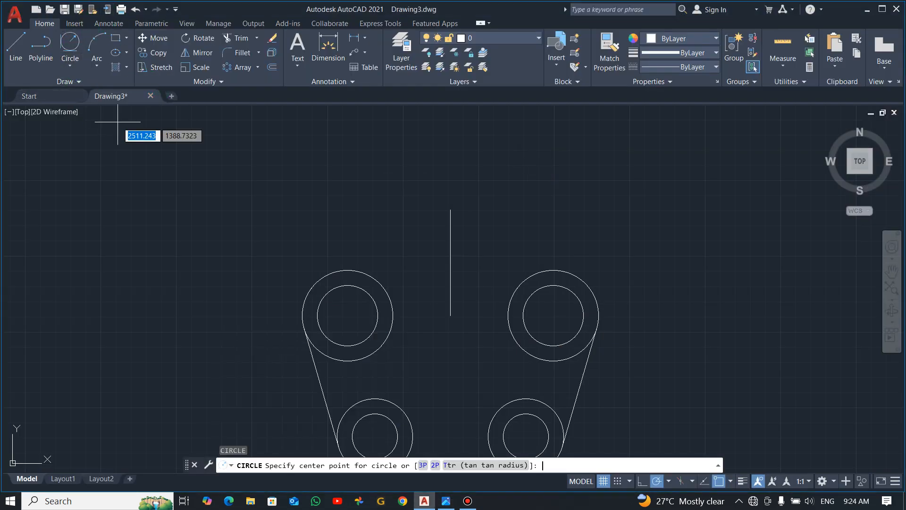
click(450, 315)
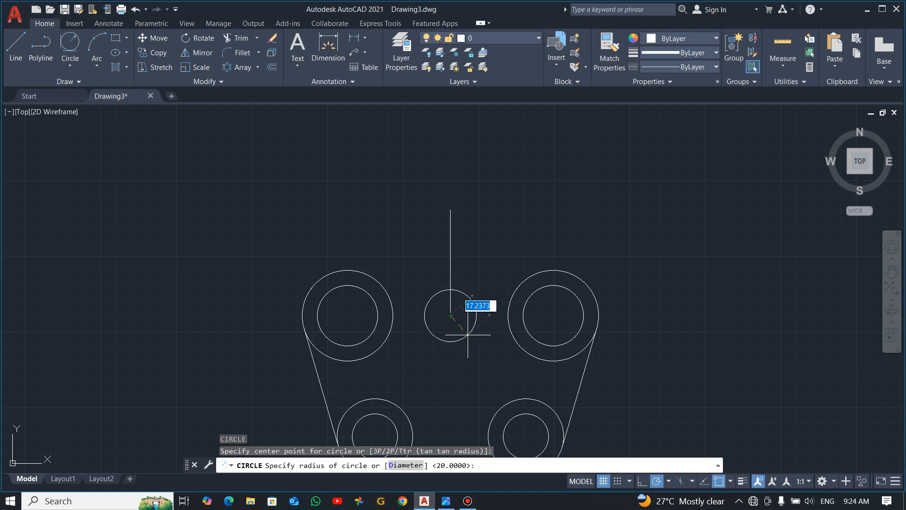
key(Escape)
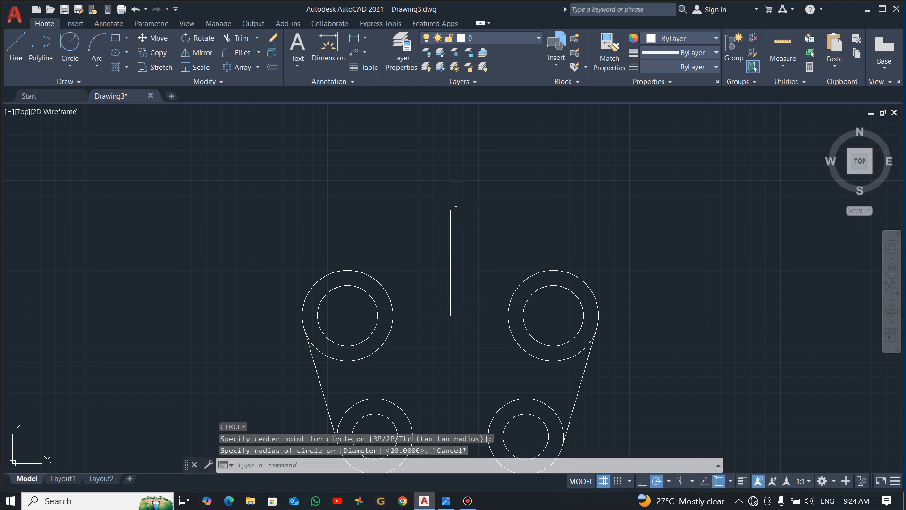
Draw two concentric circles of radius 25 and radius 10 centred on the upper end of the vertical line
key(Return)
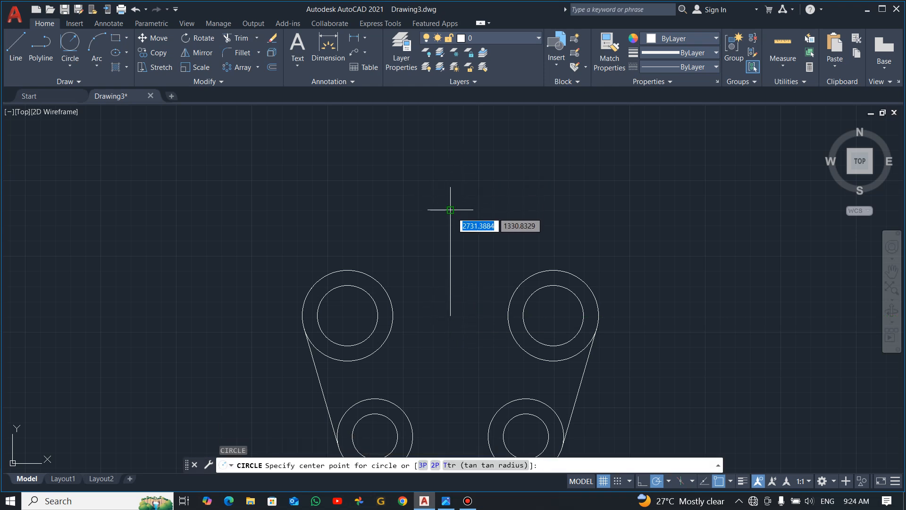
click(450, 210)
click(502, 211)
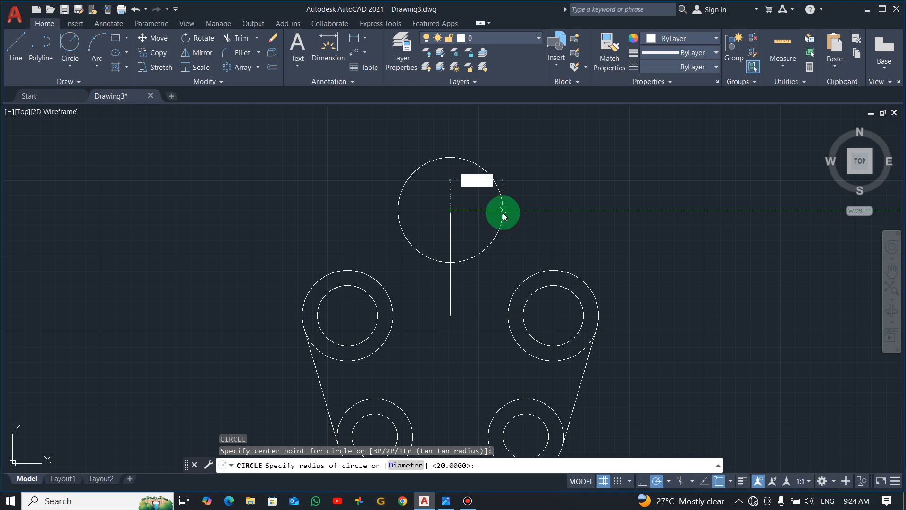
key(Return)
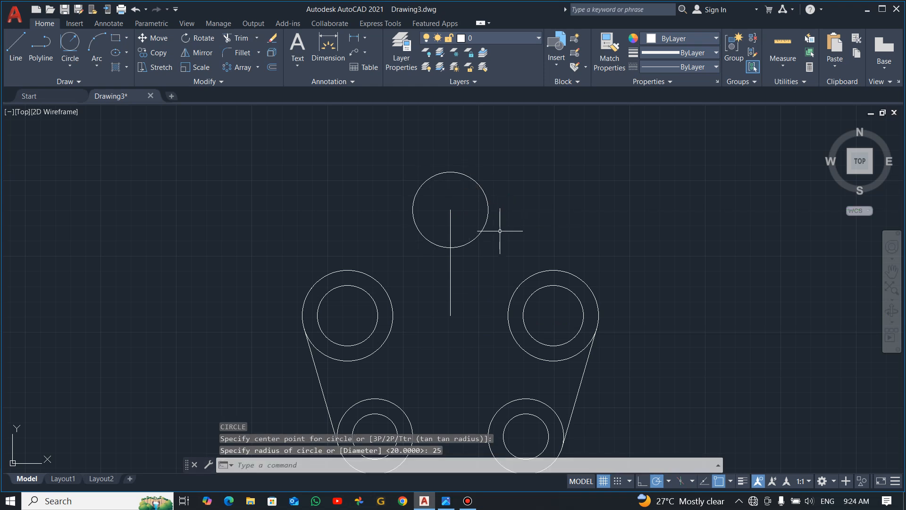
key(Return)
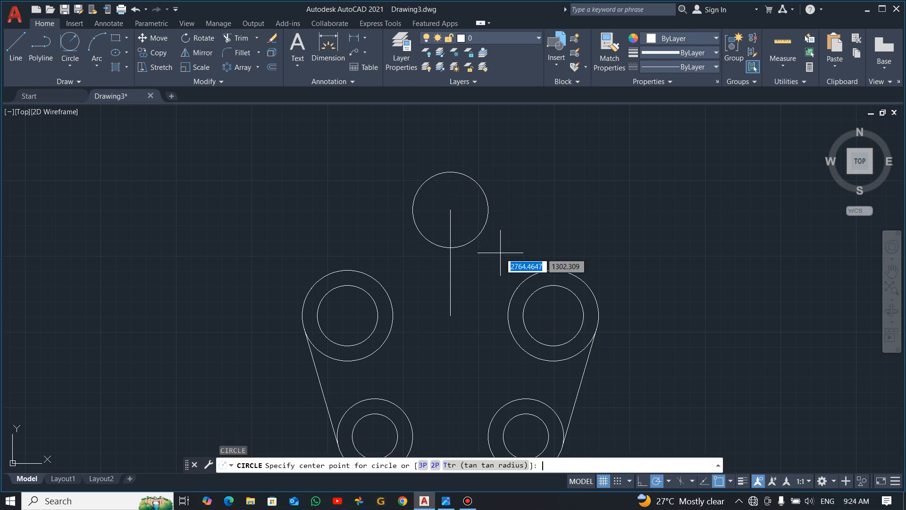
click(450, 209)
text(10)
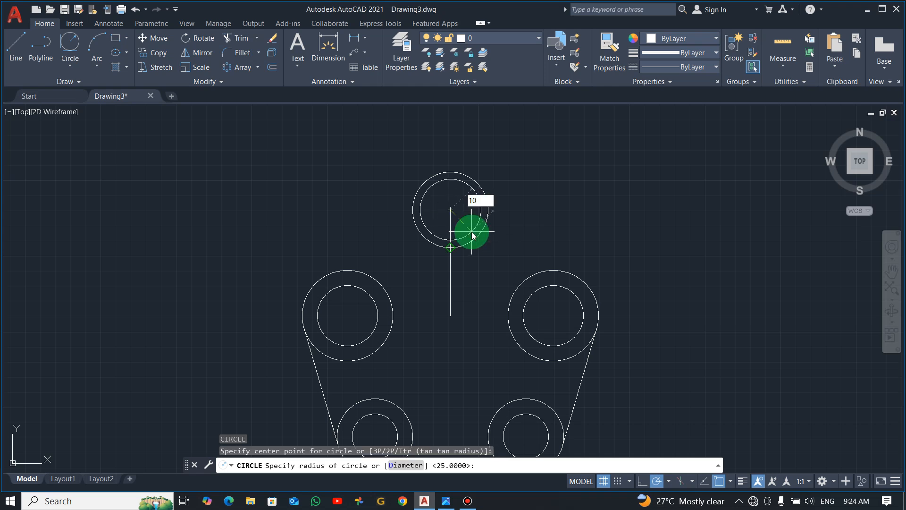
key(Return)
Check the reference image, and copy the two concentric lug circles 30 units straight up
key(alt+Tab)
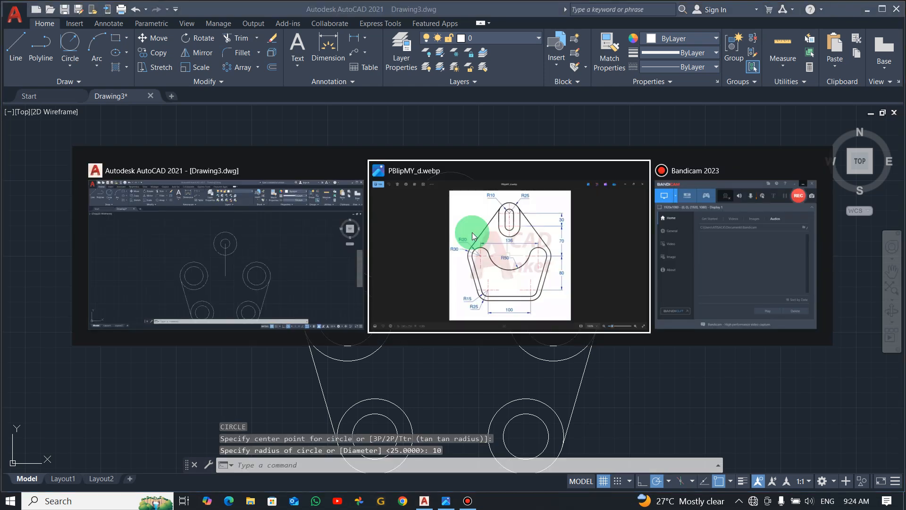
click(472, 233)
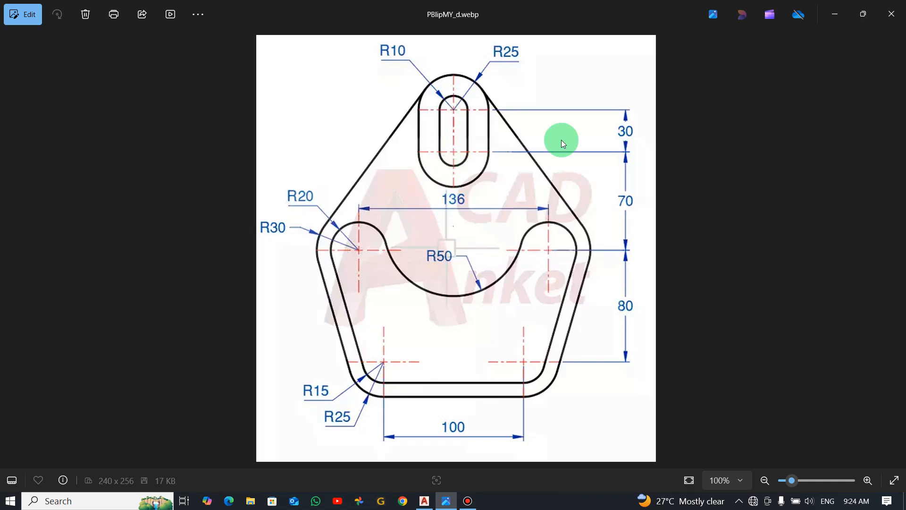
key(alt+Tab)
click(515, 181)
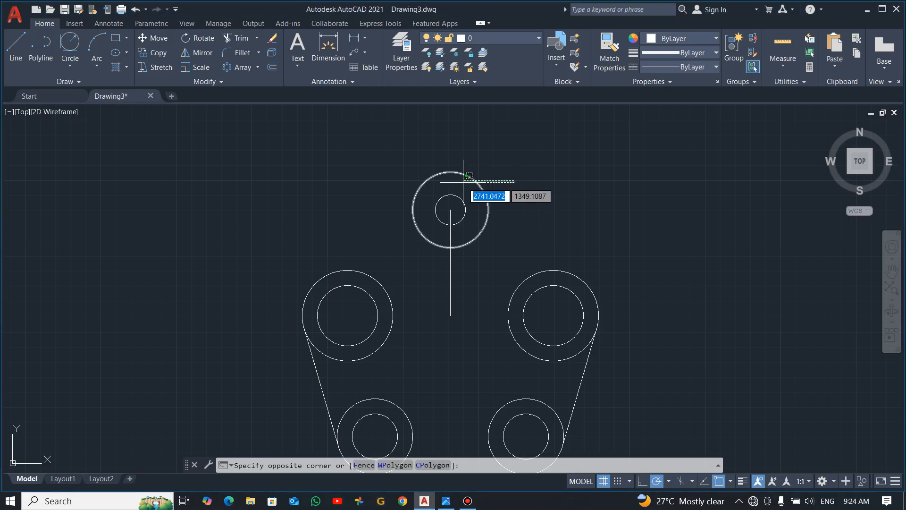
click(455, 202)
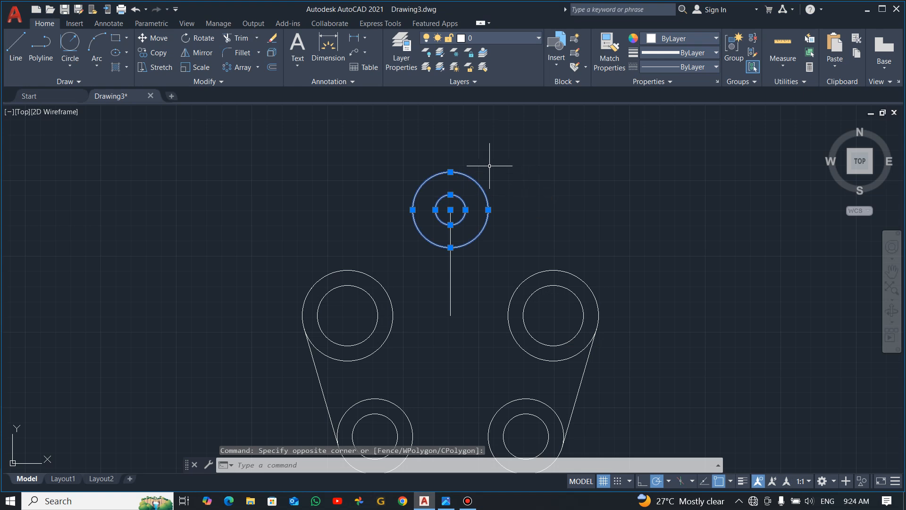
text(co)
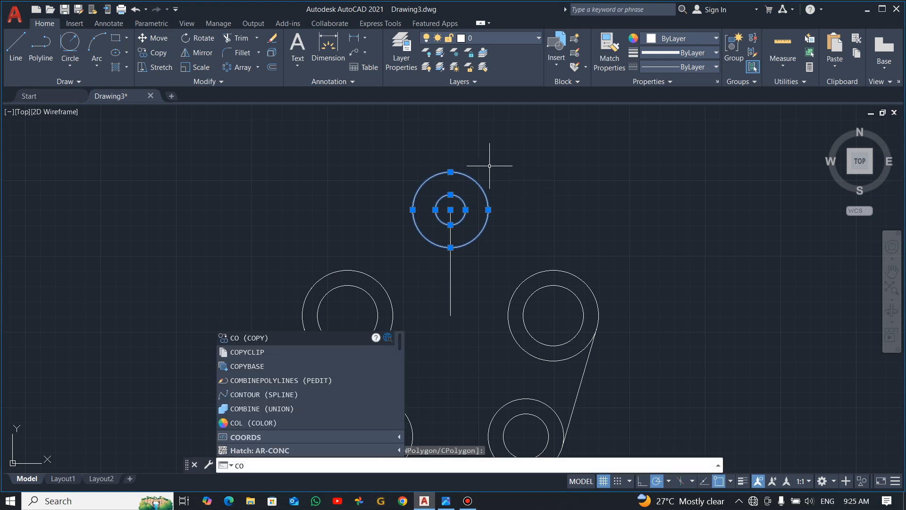
key(Return)
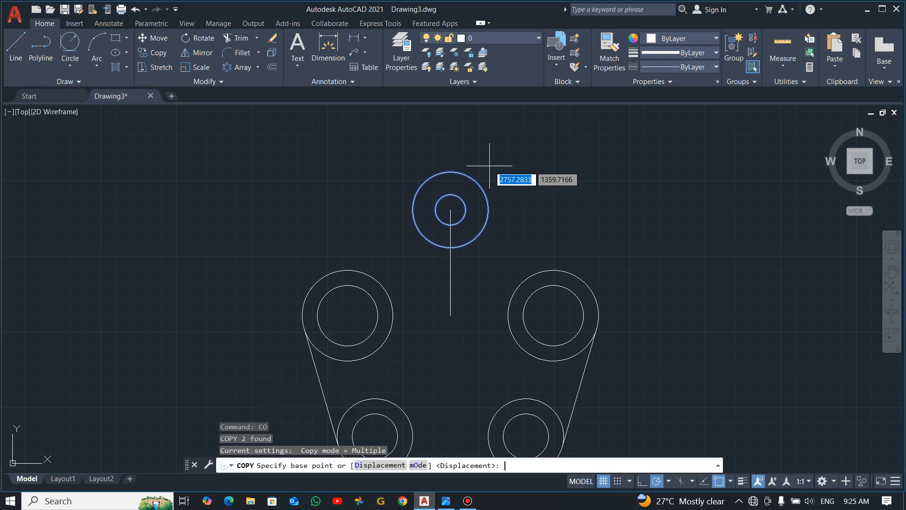
click(547, 212)
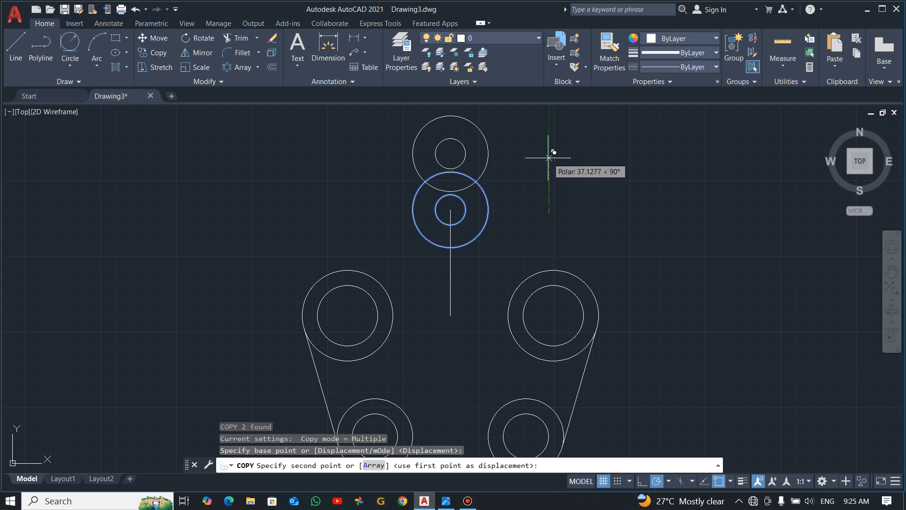
text(30)
key(Return)
key(Escape)
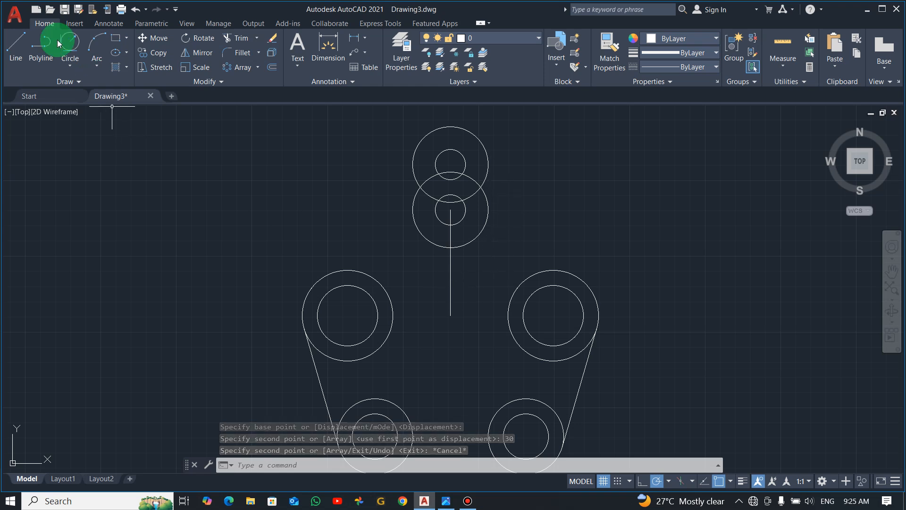
Draw a vertical line joining the right quadrants of the two radius 25 lug circles
click(15, 45)
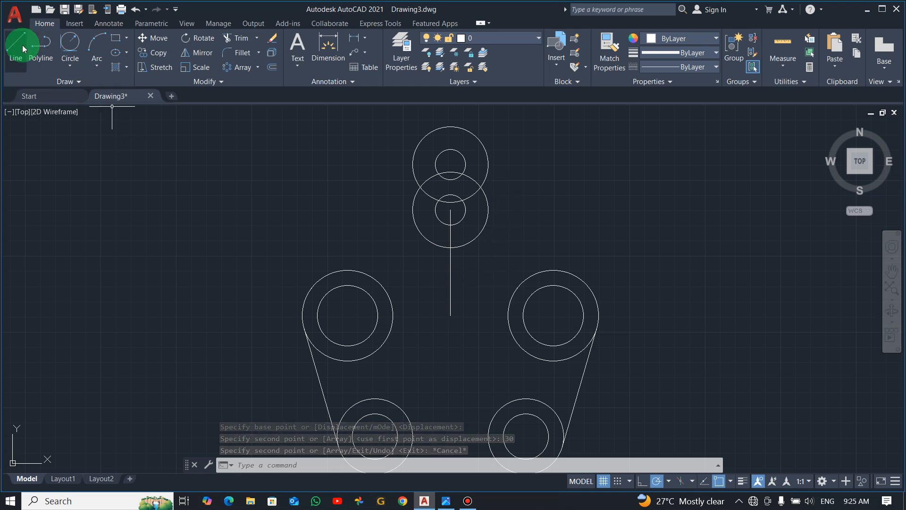
click(486, 165)
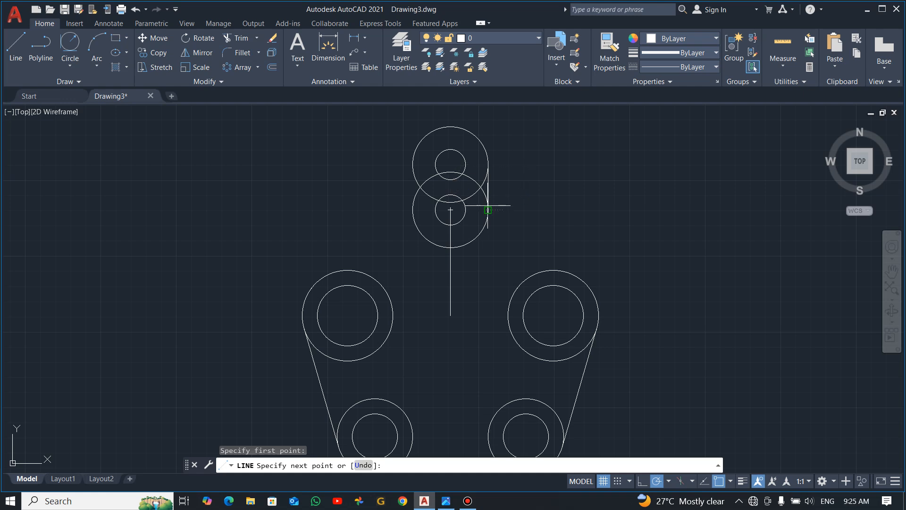
click(488, 210)
key(Escape)
Copy the vertical side line to both side quadrants of the upper radius 10 circle and the left quadrant of the upper radius 25 circle
scroll(498, 191, up, 4)
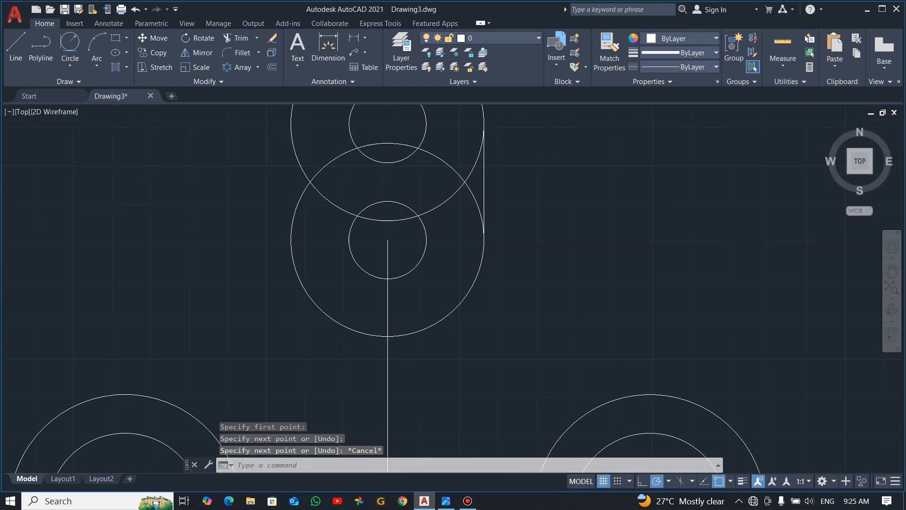
scroll(491, 187, down, 2)
click(486, 179)
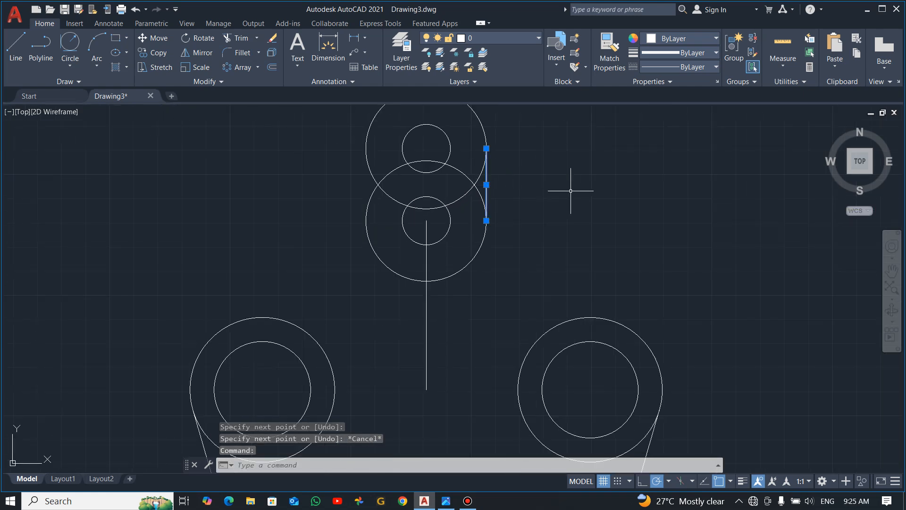
text(CO)
key(Return)
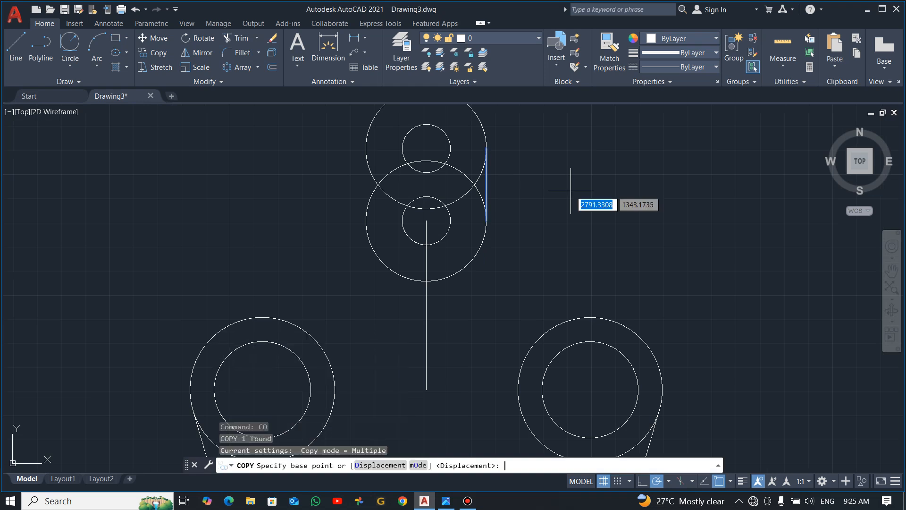
click(486, 148)
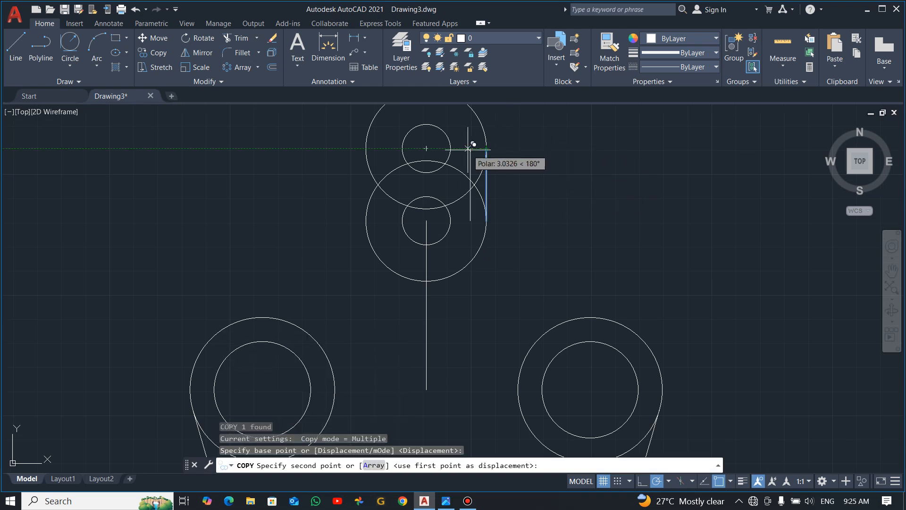
click(450, 149)
click(402, 149)
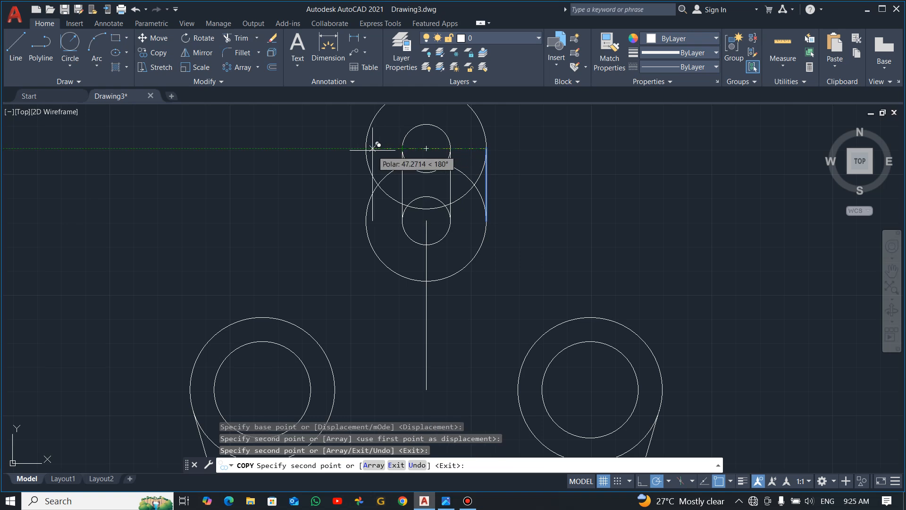
click(366, 148)
key(Escape)
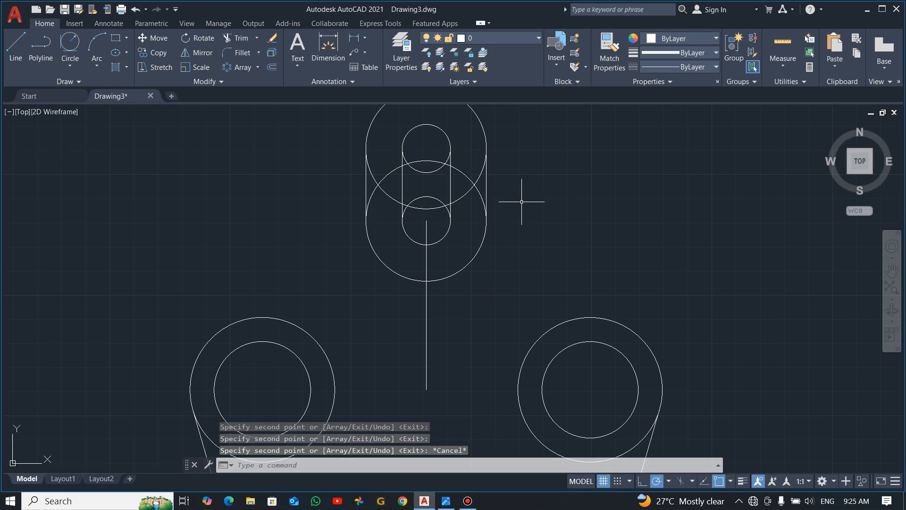
Trim the overlapping inner arcs of the lug circles to leave an outer and an inner slot outline
text(tr)
key(space)
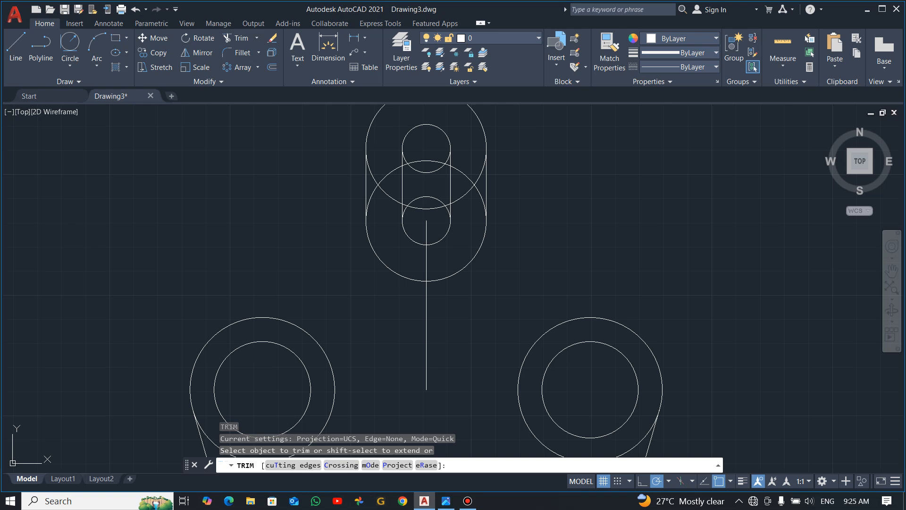
mouse_move(382, 184)
mouse_down()
mouse_move(368, 208)
mouse_move(381, 217)
mouse_up()
mouse_move(382, 172)
mouse_down()
mouse_move(367, 174)
mouse_move(378, 218)
mouse_up()
mouse_move(463, 150)
mouse_down()
mouse_move(469, 198)
mouse_move(462, 176)
mouse_move(435, 203)
mouse_move(411, 136)
mouse_up()
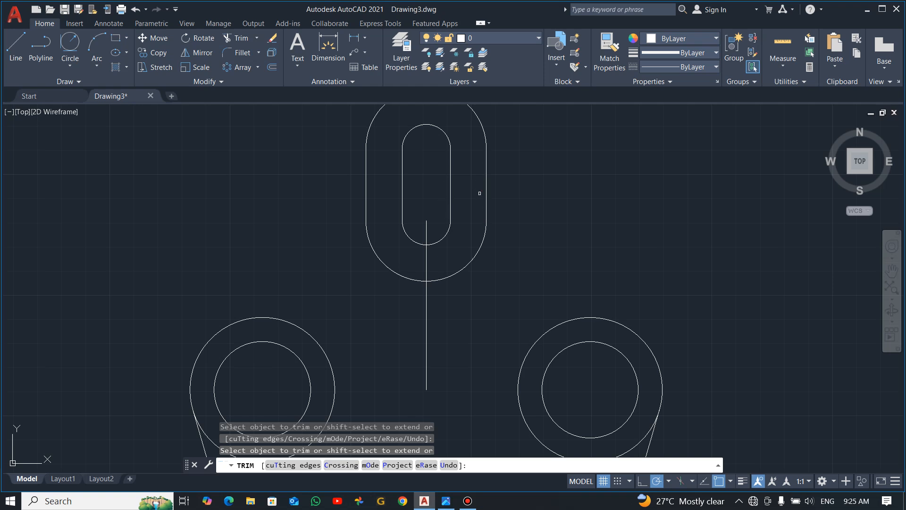
key(Escape)
Delete the vertical construction line running down from the lug slot
click(445, 310)
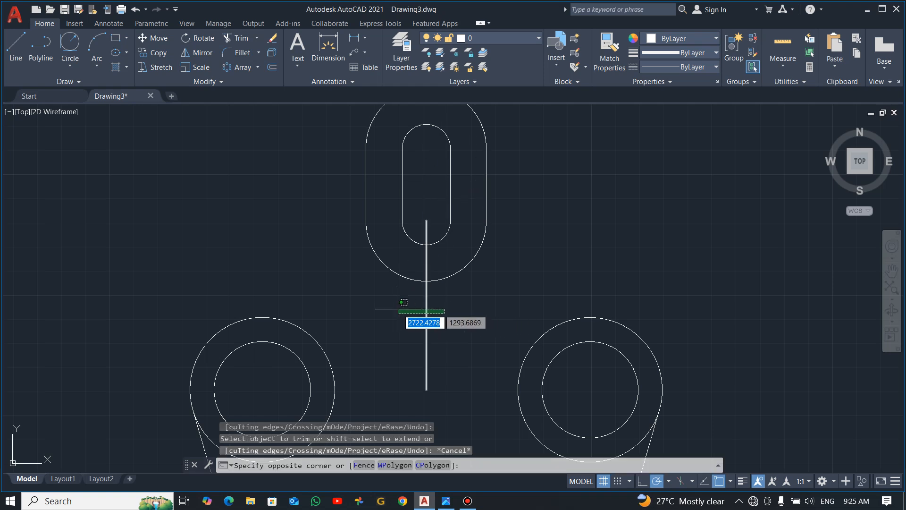
click(395, 307)
key(Delete)
Draw a line tangent to the upper left arc of the lug and the outer circle at the plate's upper left corner
scroll(465, 281, down, 5)
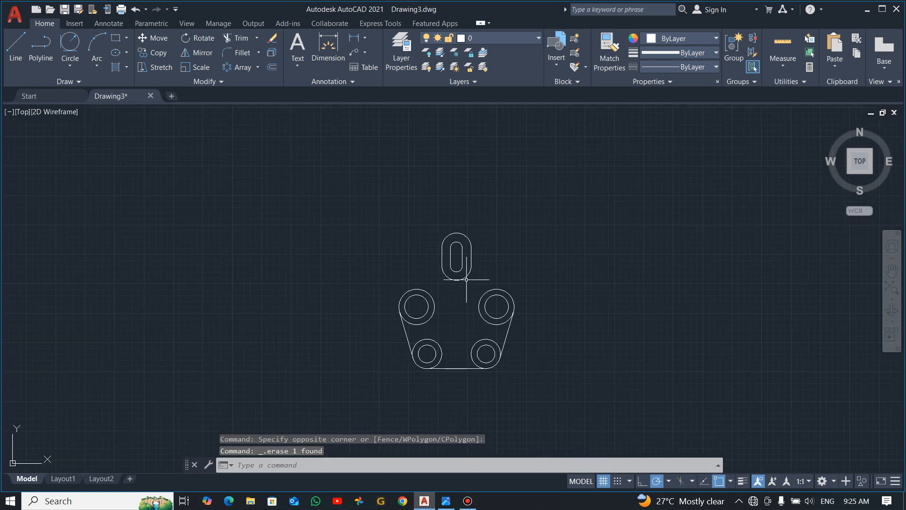
scroll(467, 279, up, 2)
scroll(446, 295, up, 2)
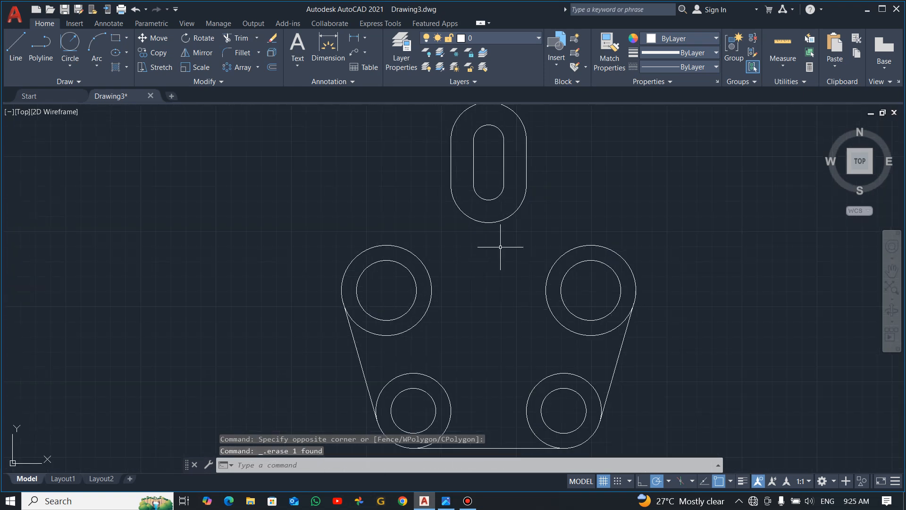
scroll(501, 246, down, 2)
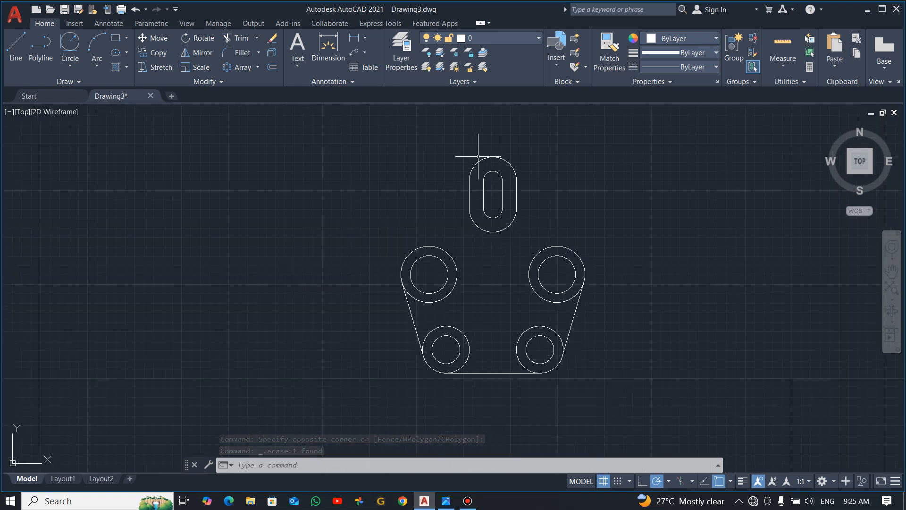
click(12, 45)
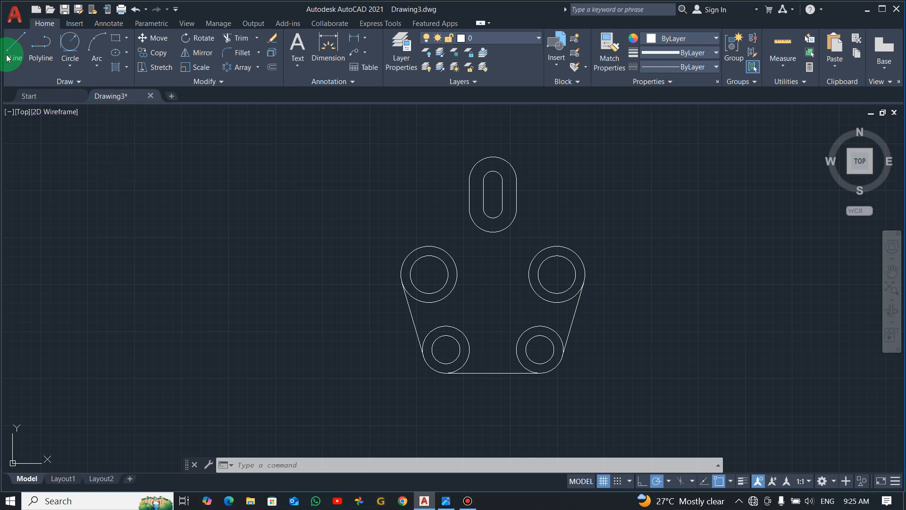
shift+right_click(423, 152)
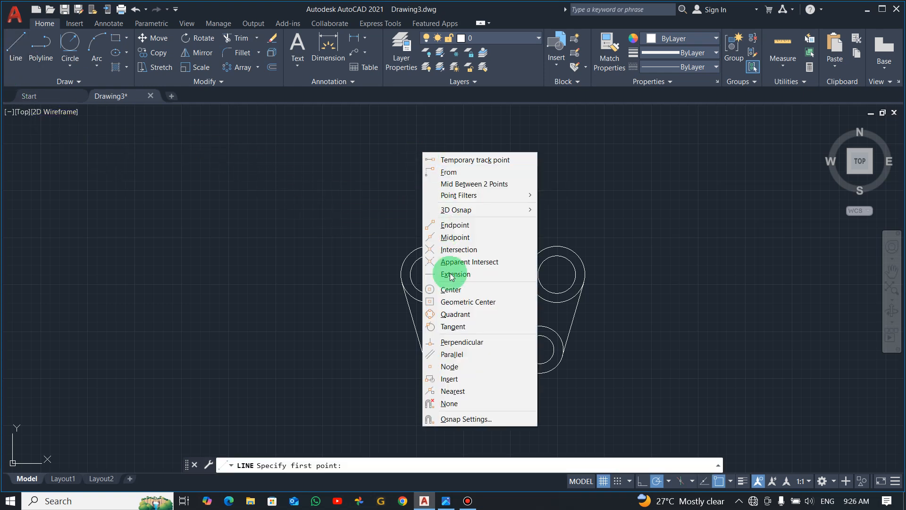
click(468, 323)
click(484, 153)
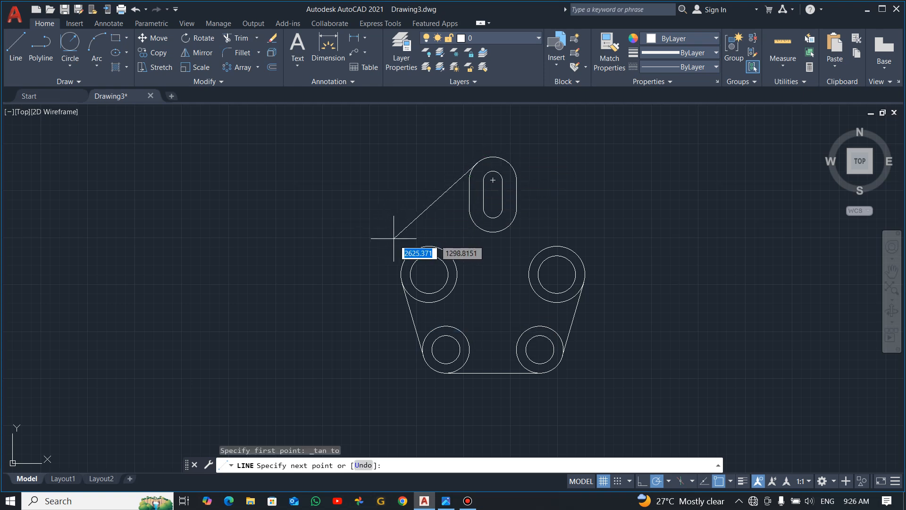
shift+right_click(409, 243)
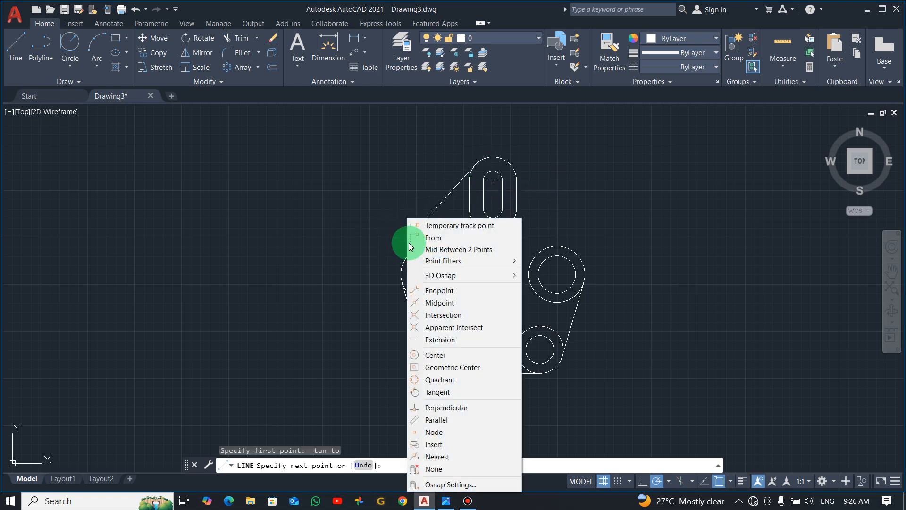
click(458, 393)
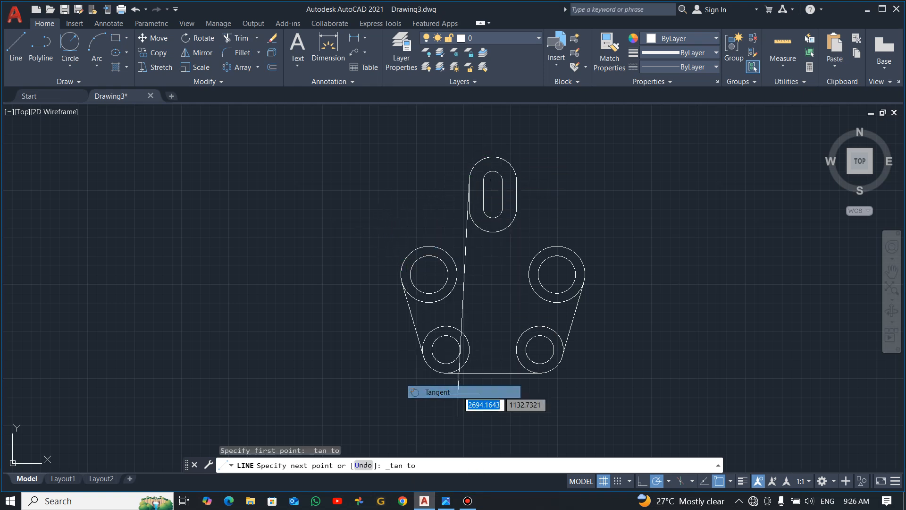
click(394, 254)
key(Escape)
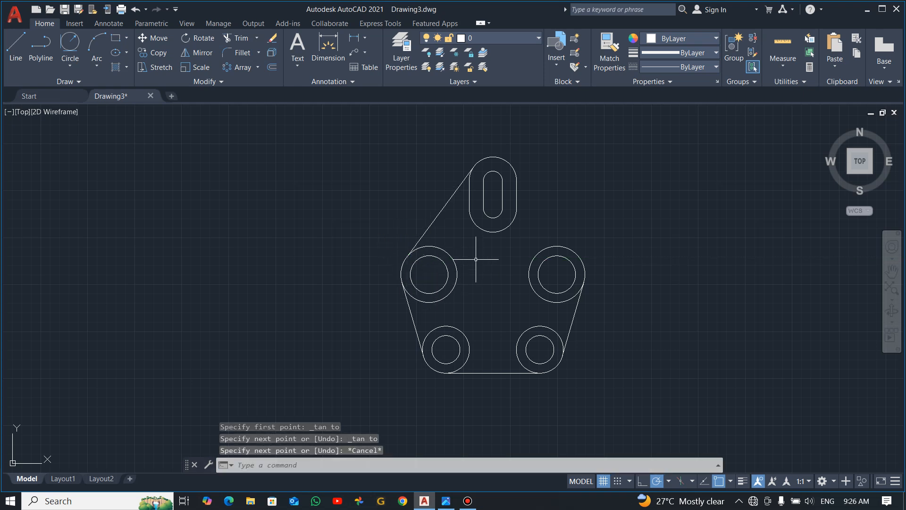
Mirror the upper left tangent line about the vertical axis through the slot's arc centres, keeping the source line
click(446, 207)
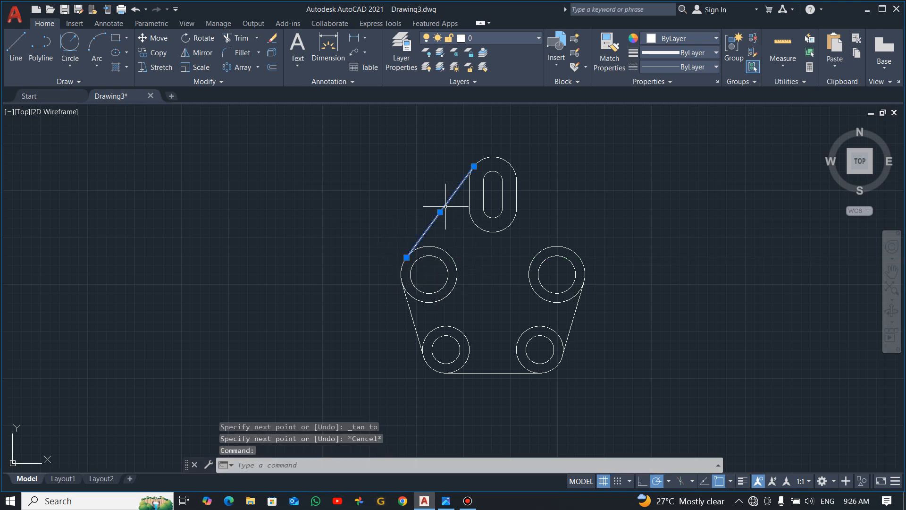
click(199, 53)
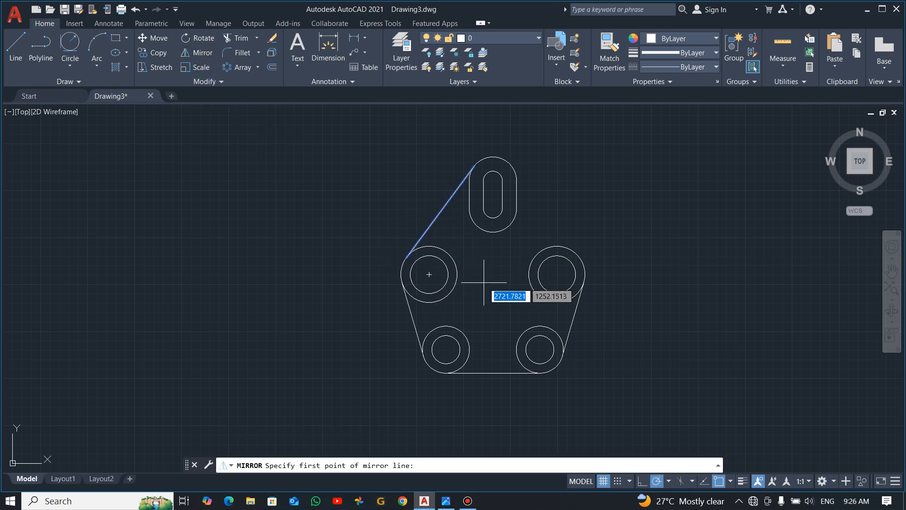
click(493, 208)
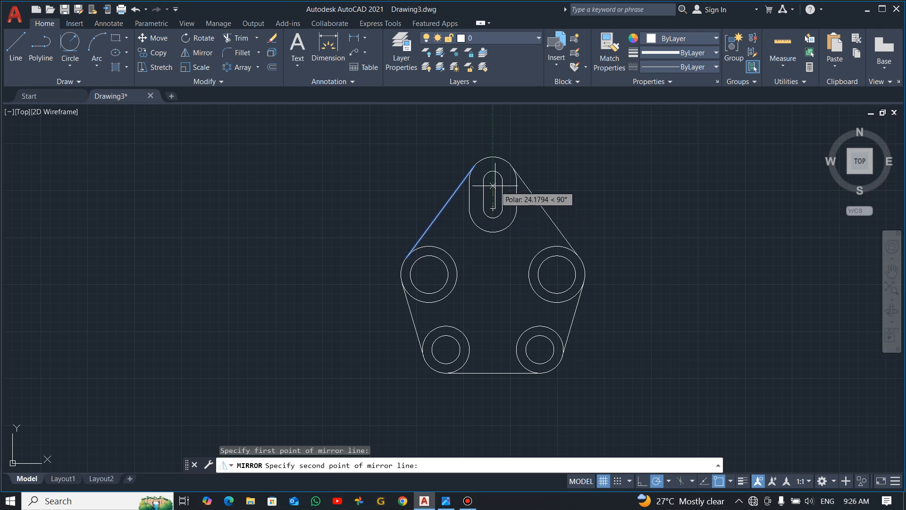
click(493, 186)
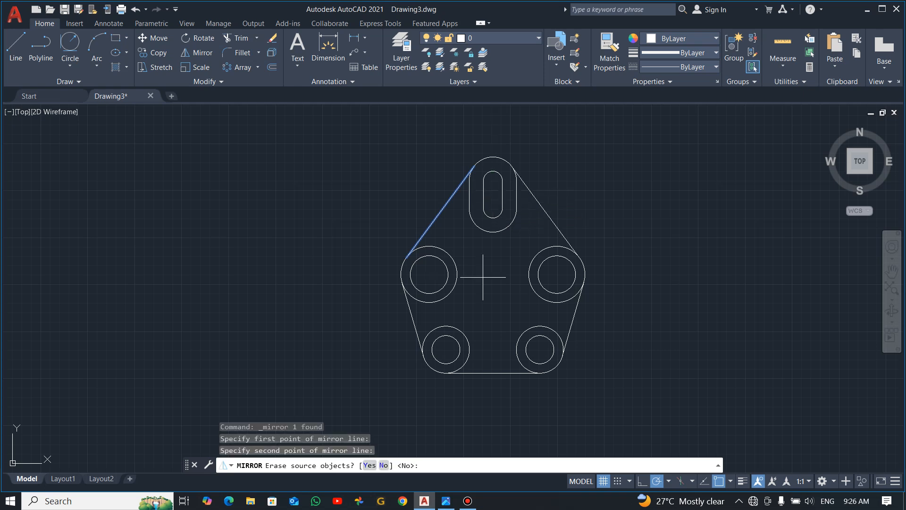
click(383, 466)
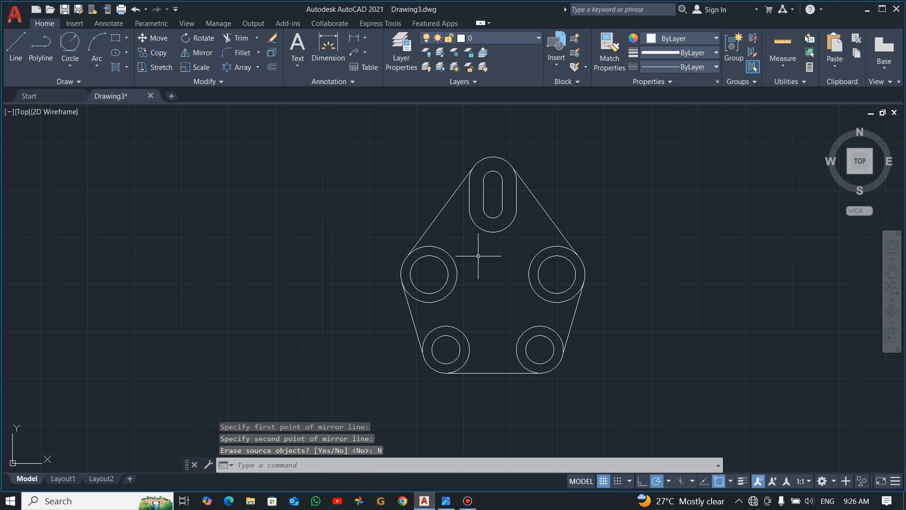
Trim the inward-facing arcs of the four outer corner circles to leave a continuous rounded plate outline
key(Return)
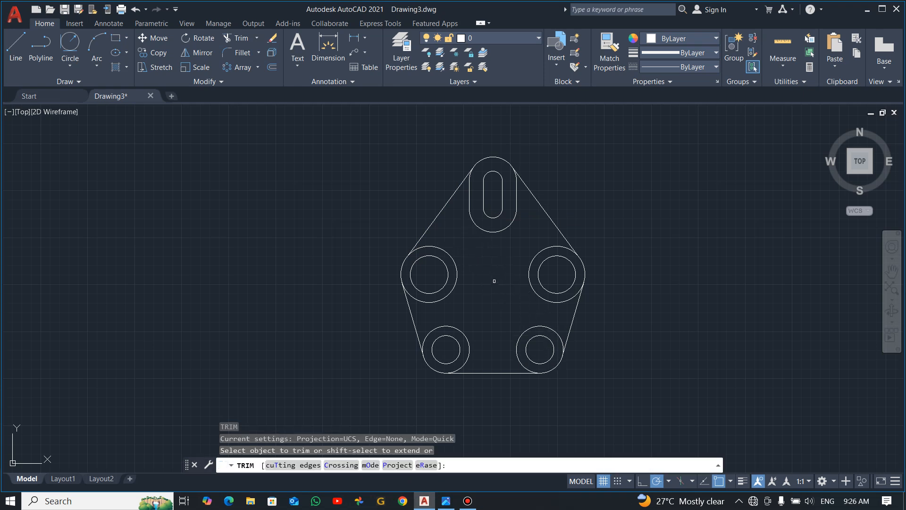
click(444, 252)
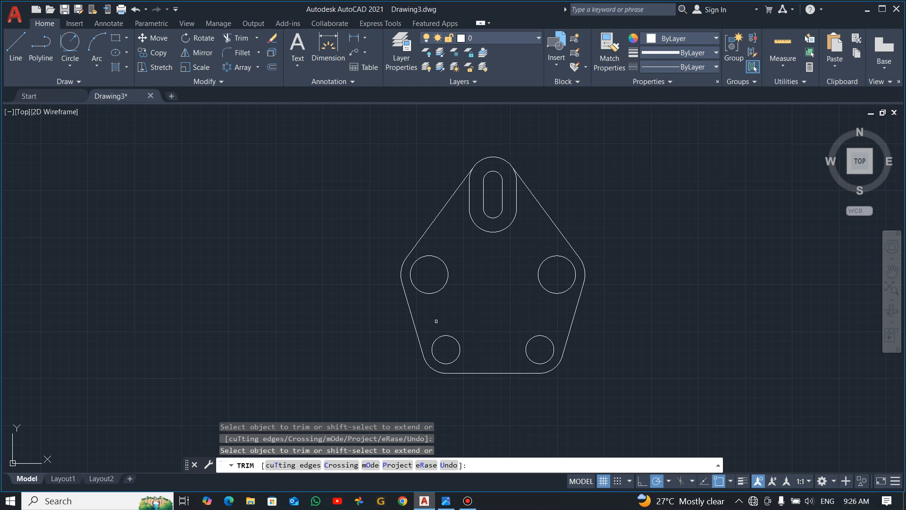
Check the reference image for the inner contour's shape and radii, and finish trimming in the drawing
key(alt+Tab)
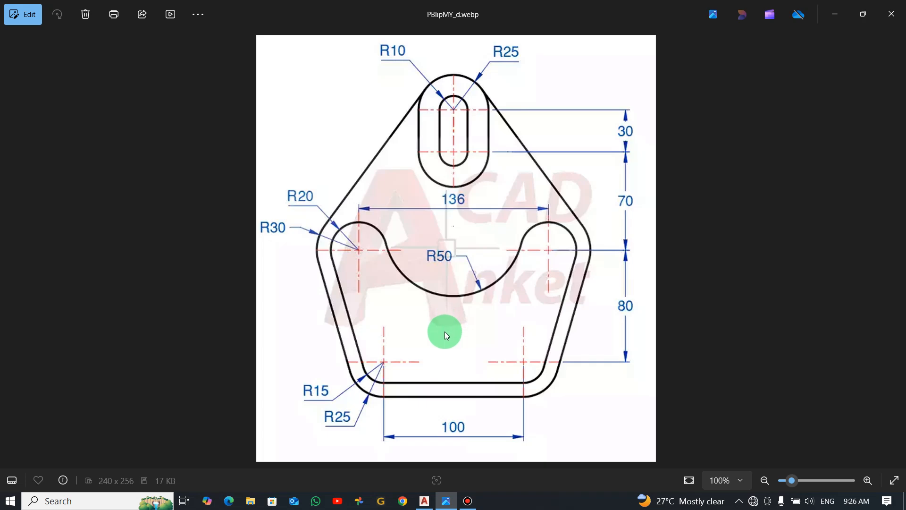
key(alt+Tab)
key(Escape)
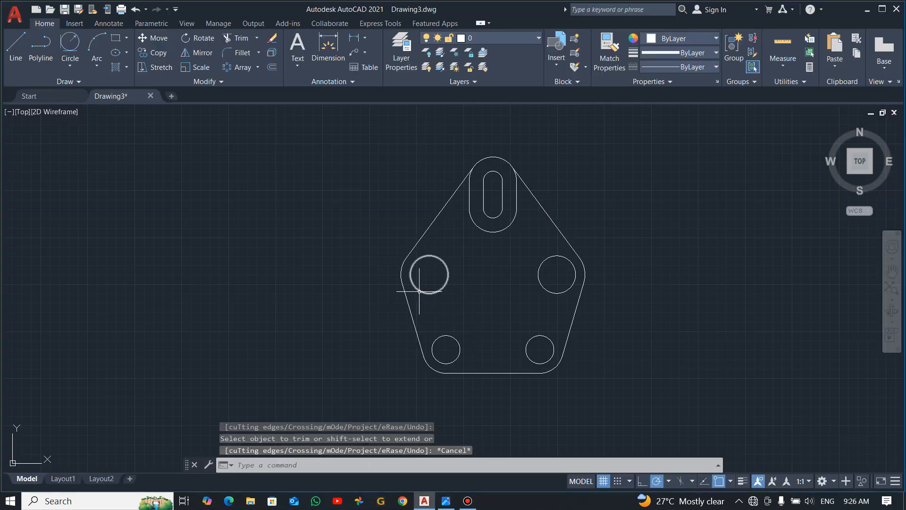
click(414, 321)
scroll(420, 308, up, 4)
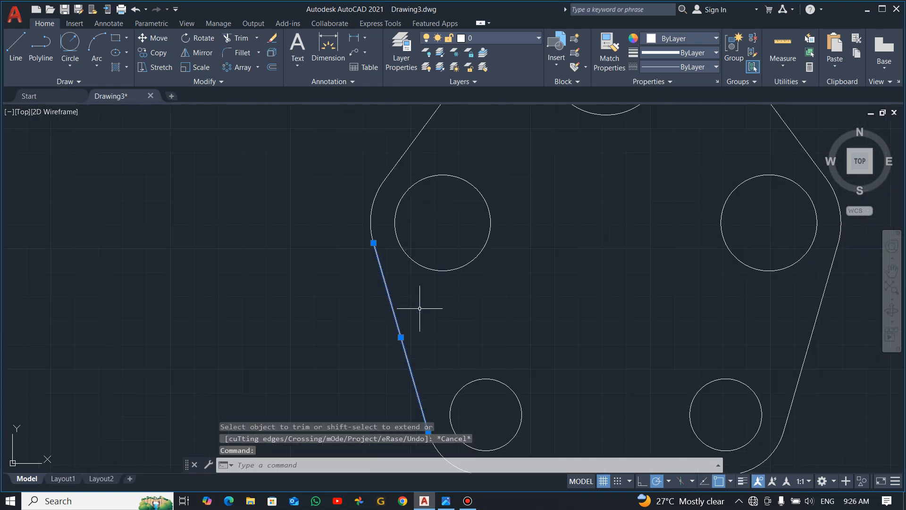
key(Escape)
scroll(441, 307, down, 2)
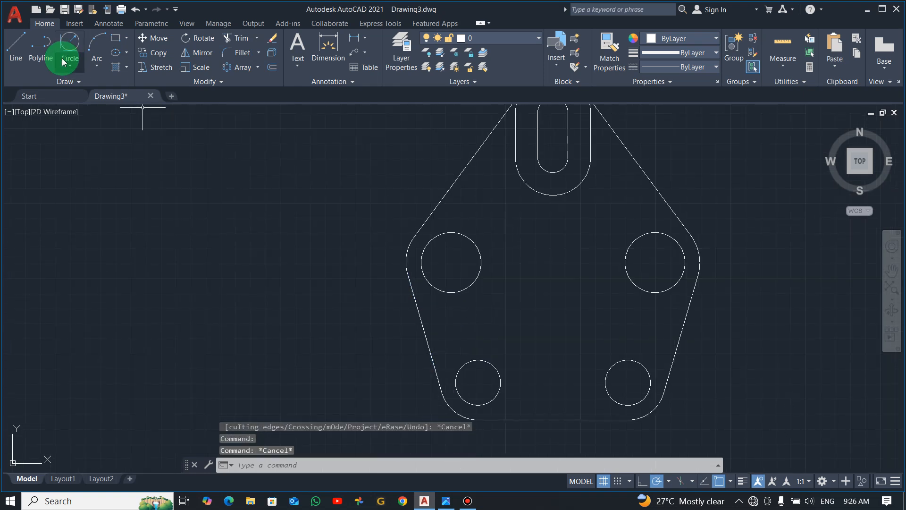
Draw a line tangent to the outward-facing sides of the upper left and lower left inner circles
click(26, 54)
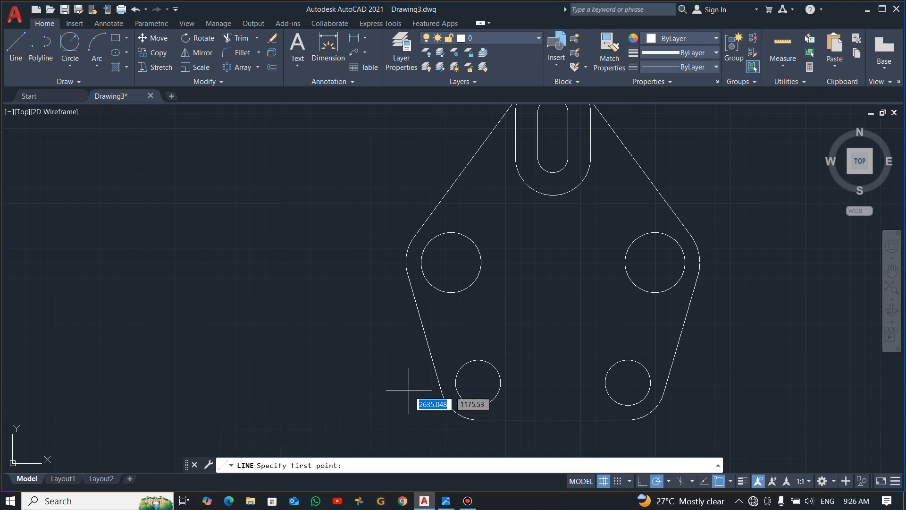
shift+right_click(486, 325)
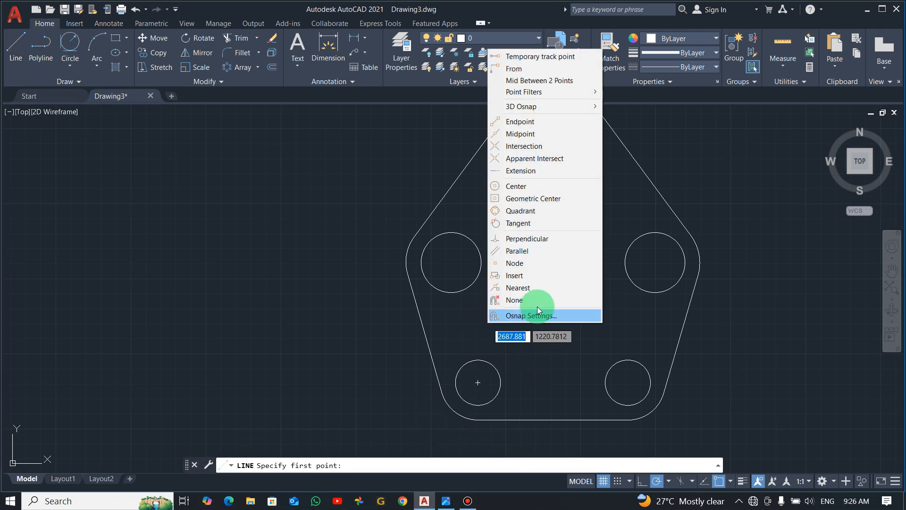
click(528, 231)
click(420, 266)
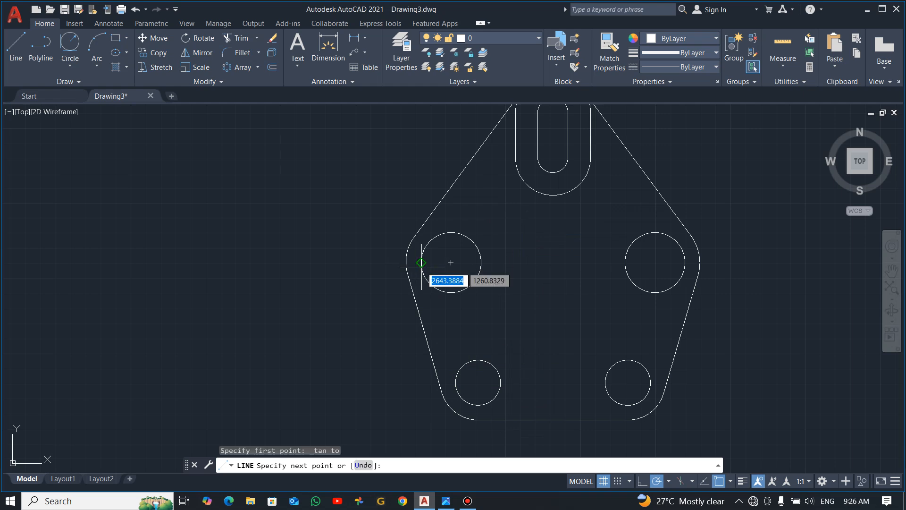
shift+right_click(447, 346)
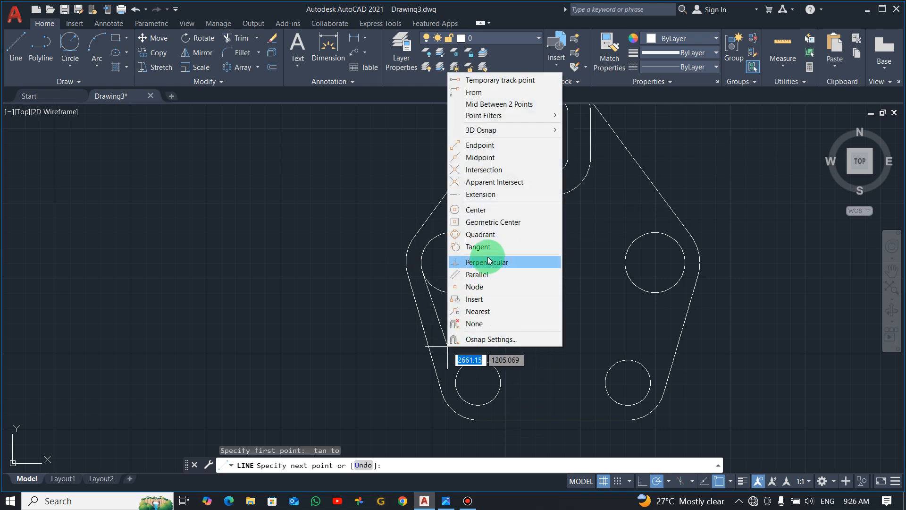
click(499, 247)
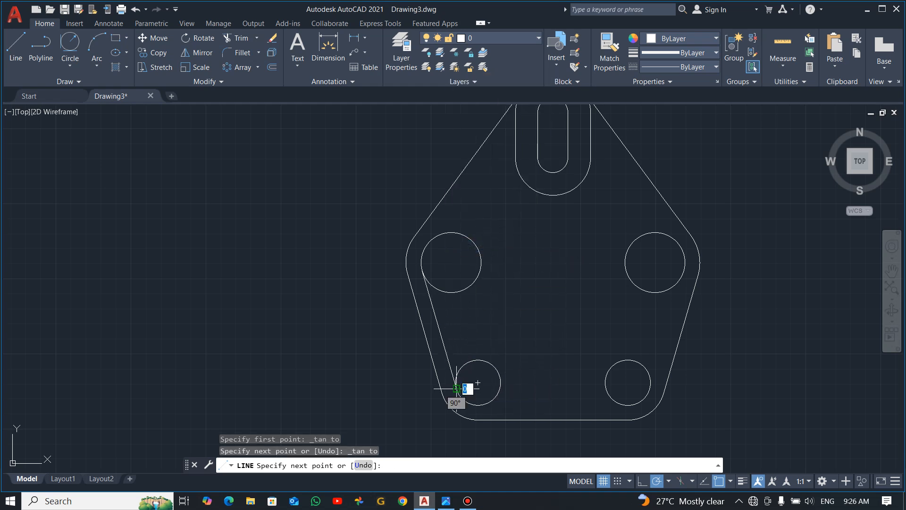
key(Escape)
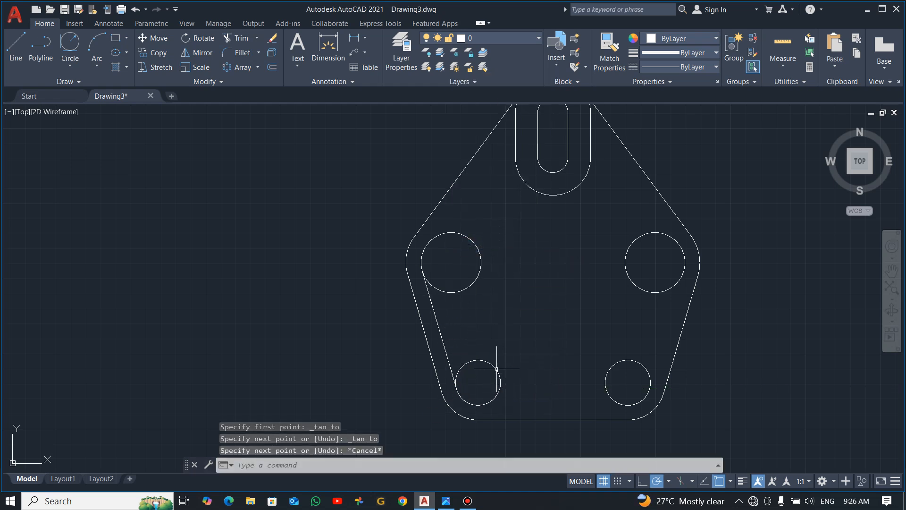
Mirror the inner left tangent line about the vertical axis through the bottom edge's midpoint, keeping the source line
click(444, 343)
text(mi)
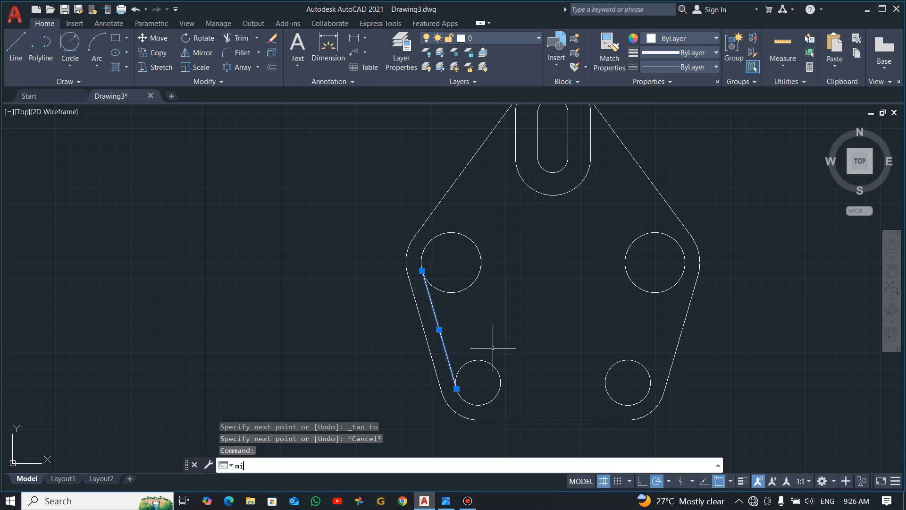
key(Return)
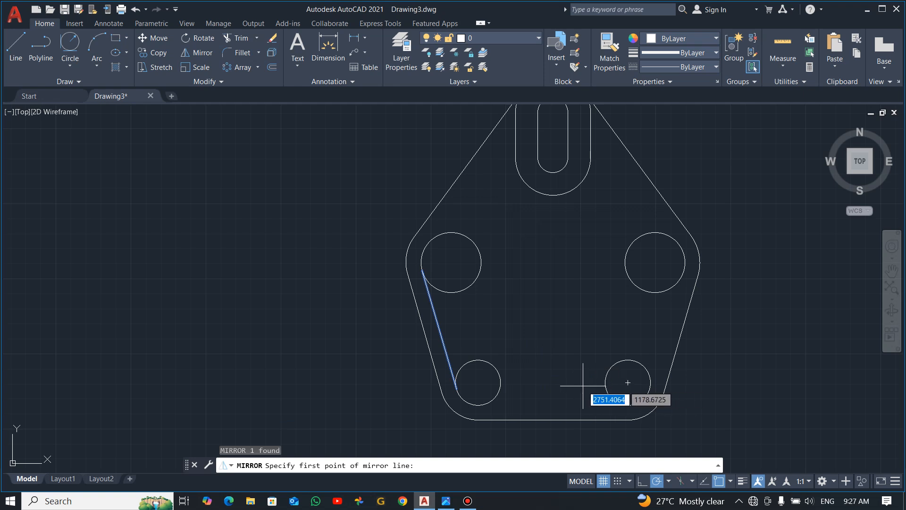
click(553, 420)
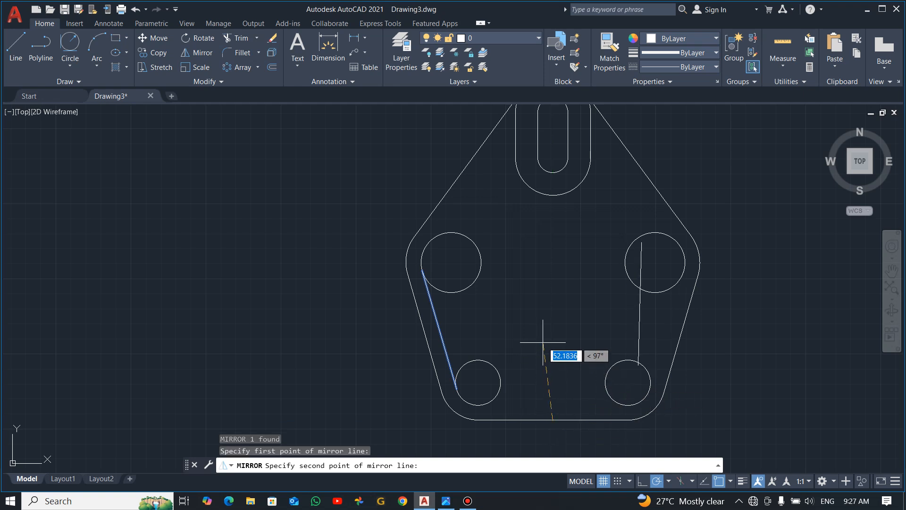
click(553, 330)
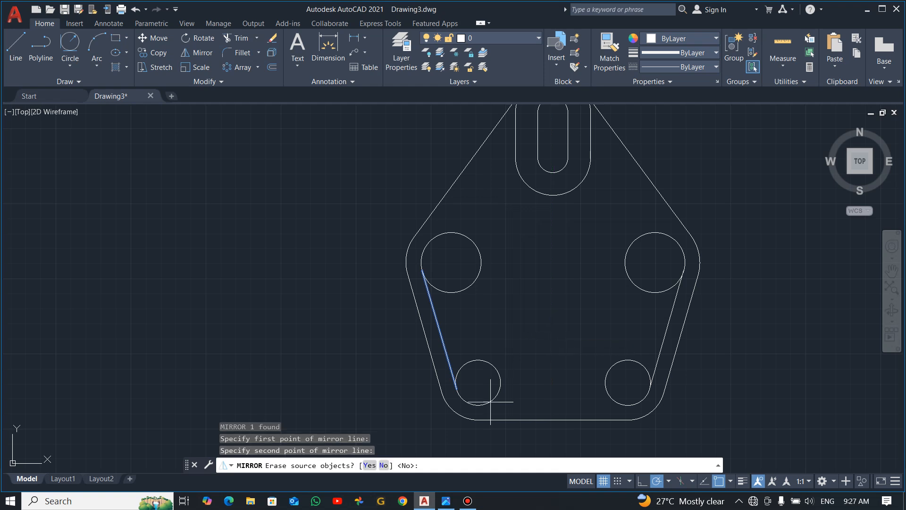
click(386, 465)
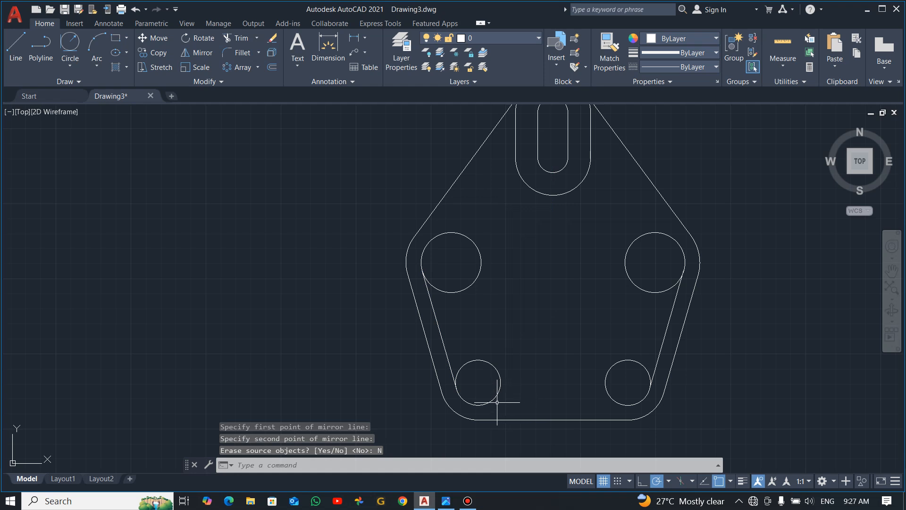
Draw a horizontal line joining the bottom quadrants of the two lower inner circles
click(18, 51)
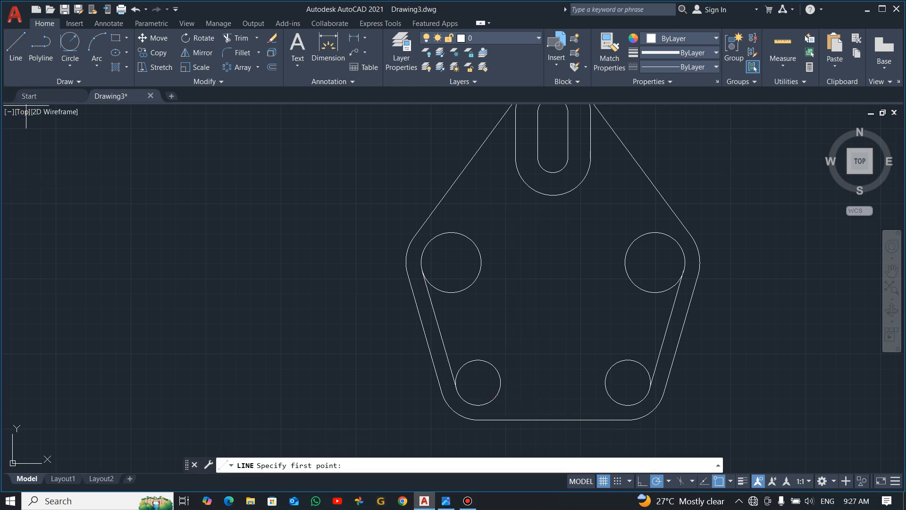
click(477, 405)
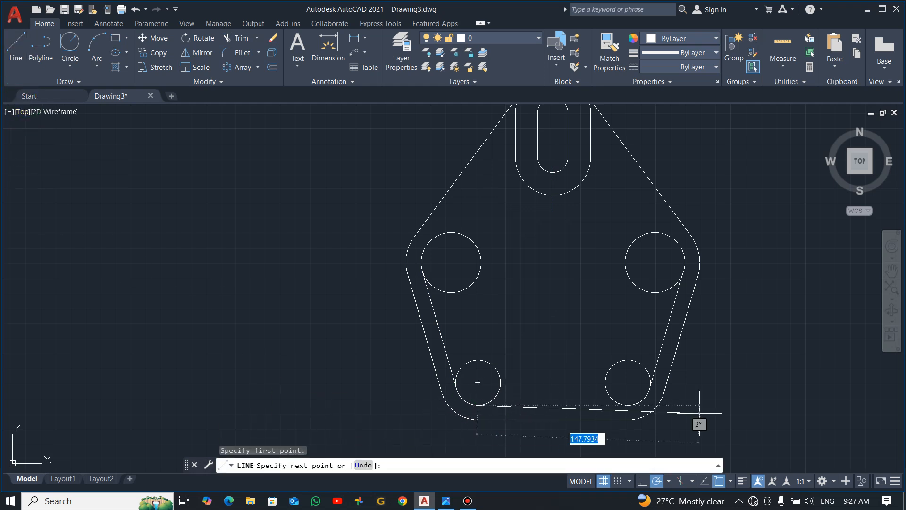
click(628, 404)
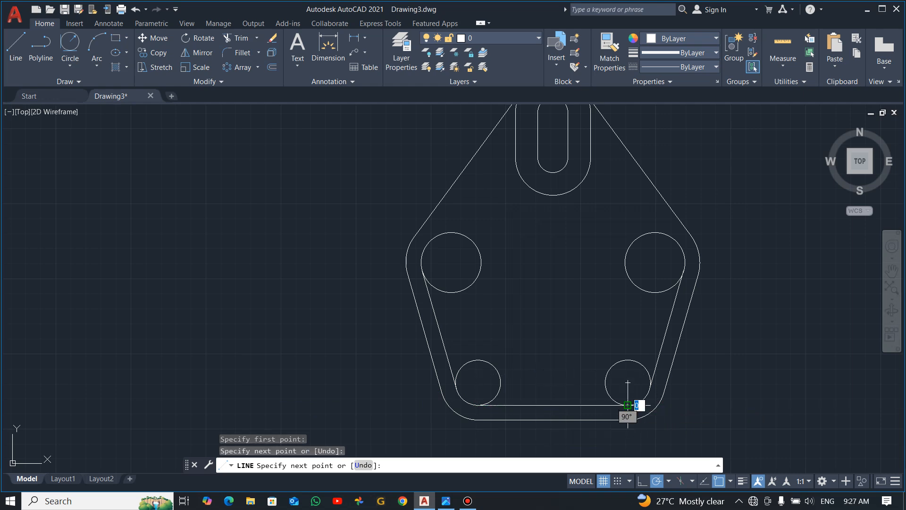
key(Escape)
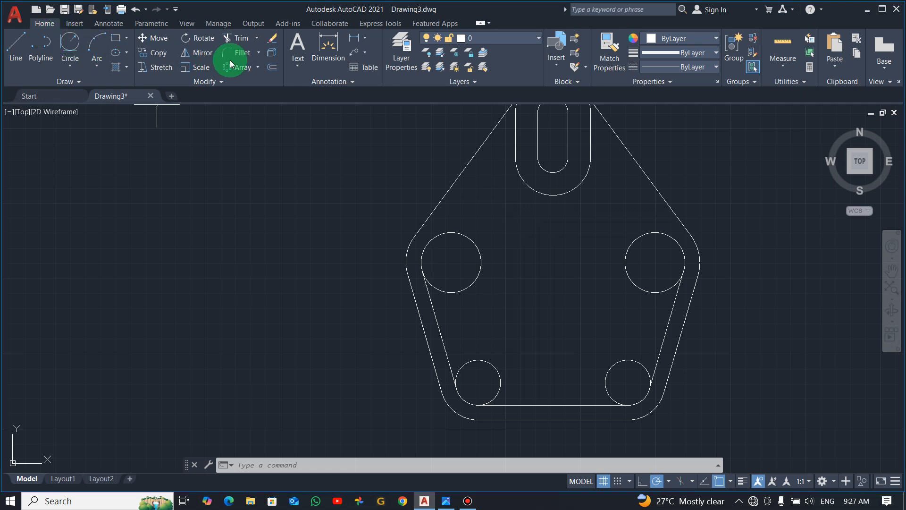
Try to fillet the two upper inner circles without setting a fillet radius
click(245, 58)
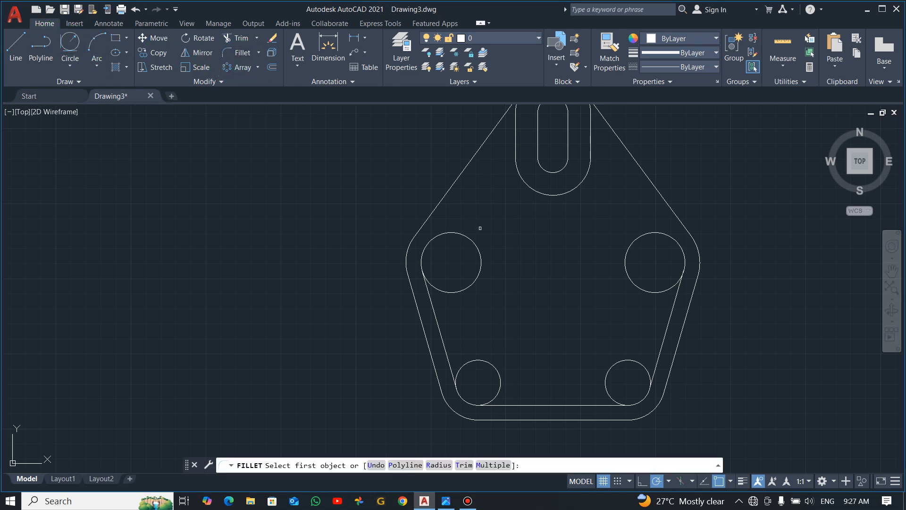
click(473, 239)
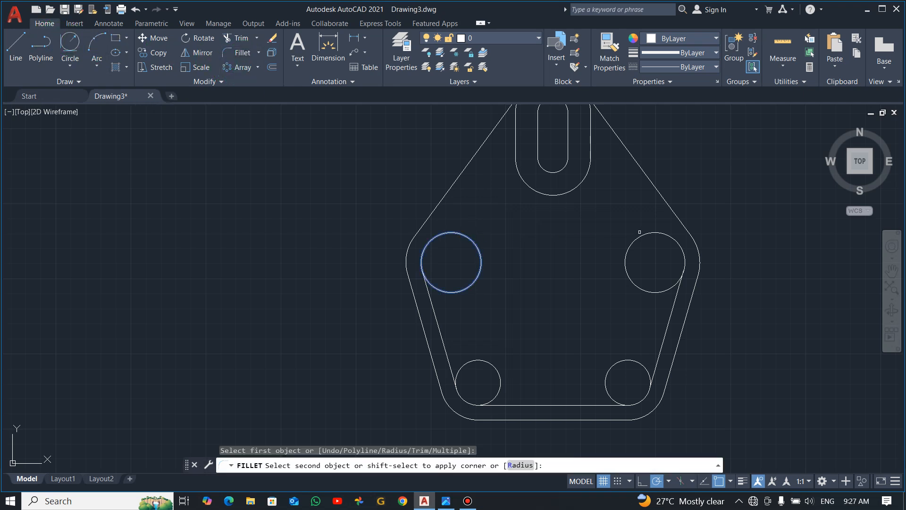
click(632, 243)
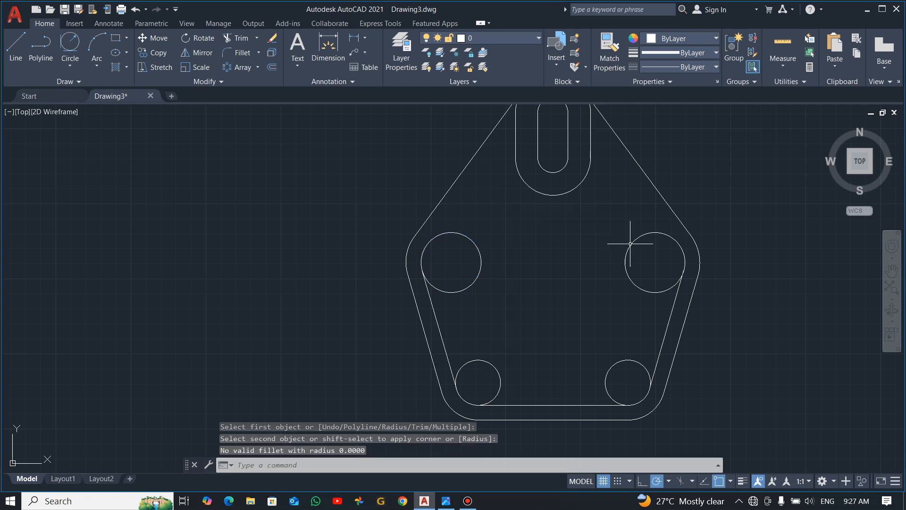
key(Escape)
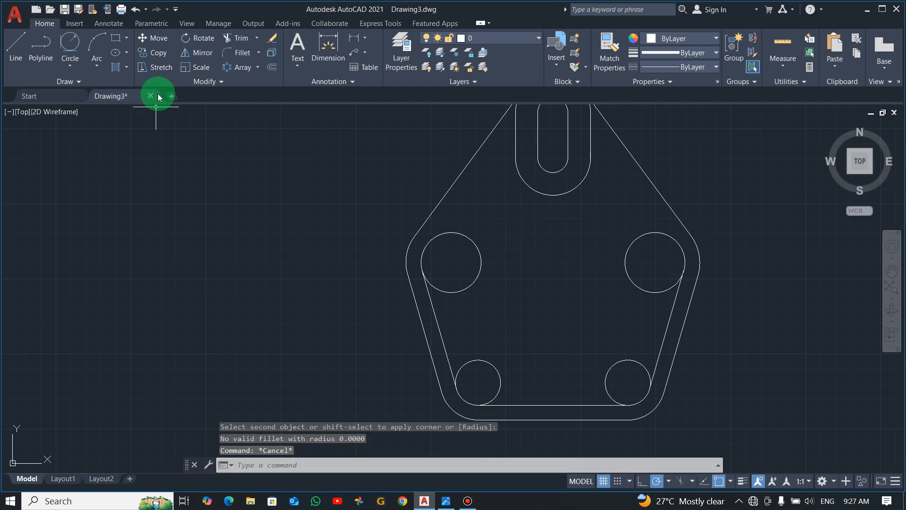
Fillet the two upper inner circles with a radius of 50 to form the concave arc between them
click(242, 52)
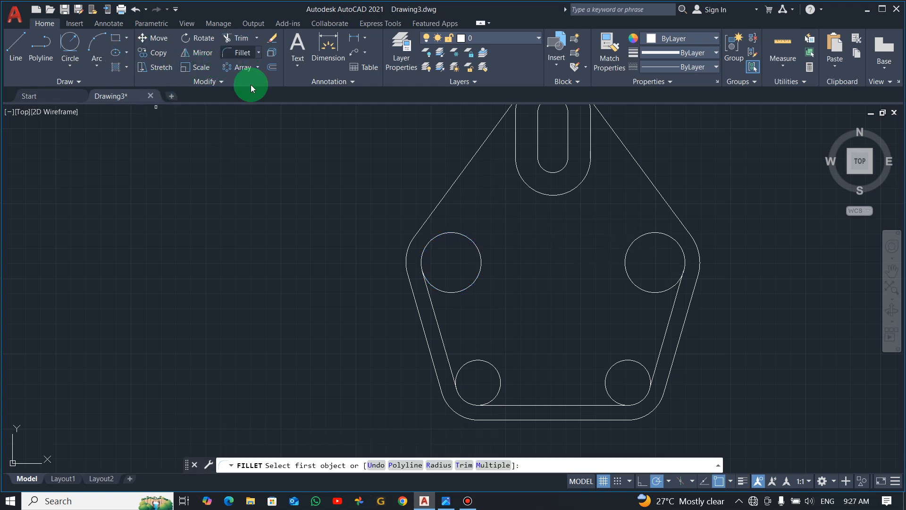
click(436, 457)
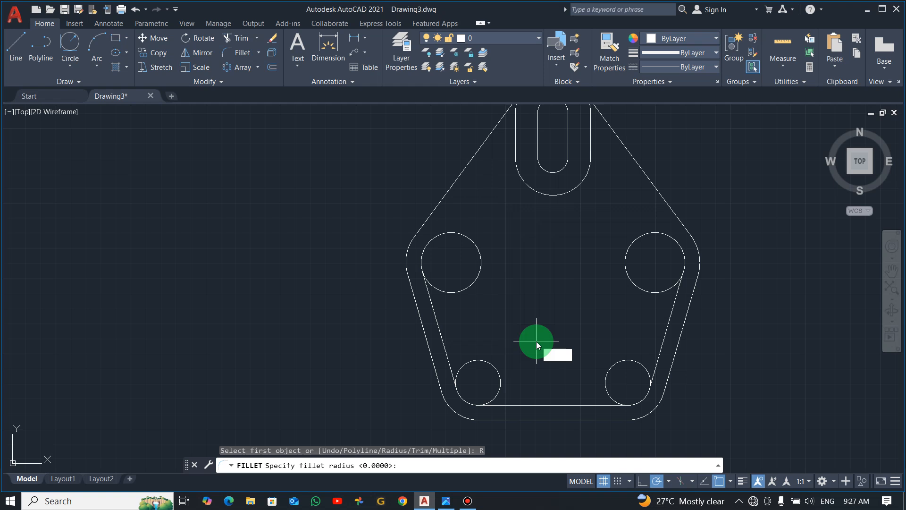
text(50)
key(Return)
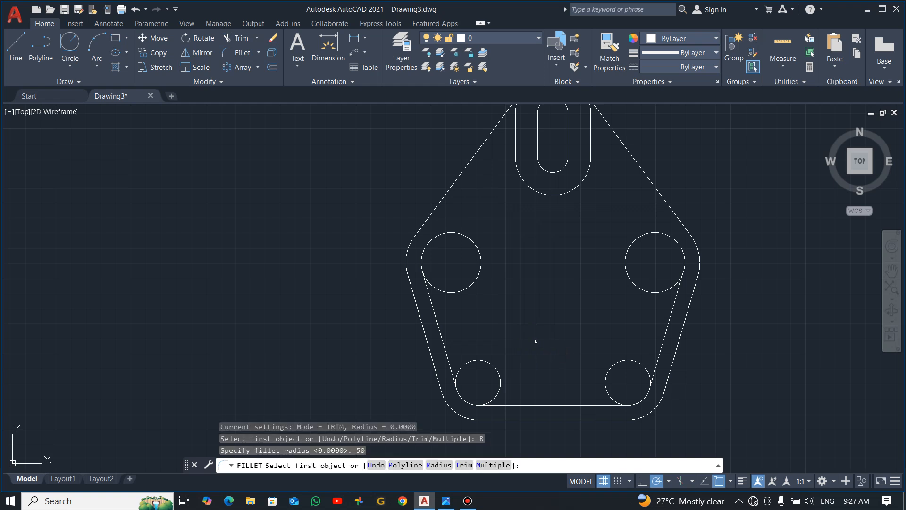
click(473, 243)
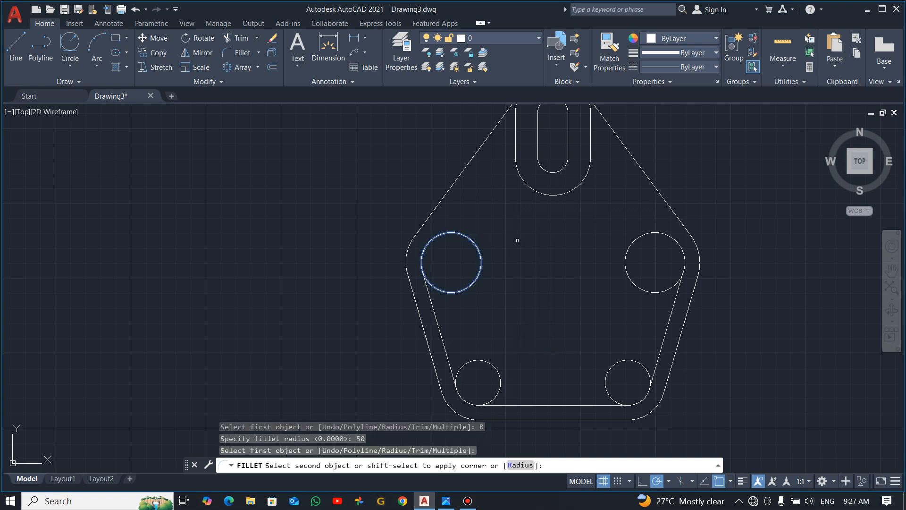
click(640, 233)
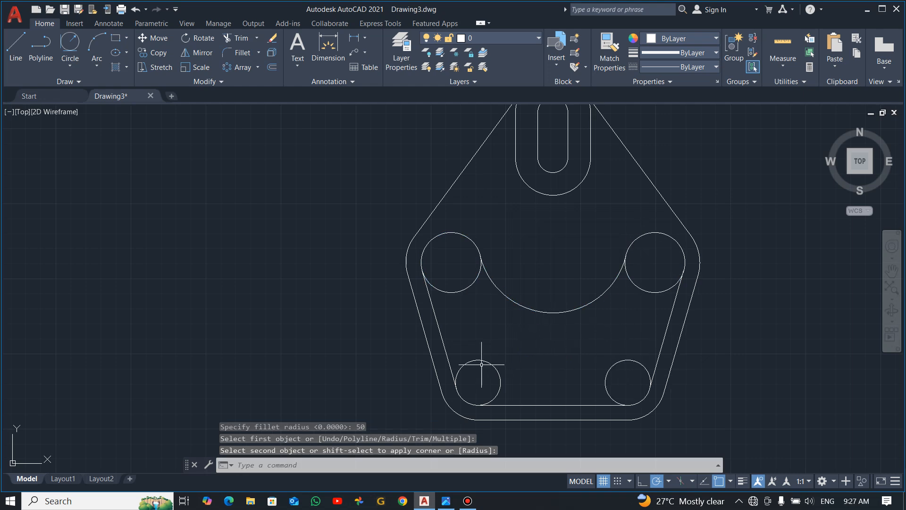
Trim the inward-facing arcs of the four inner circles to leave one continuous inner contour
text(tr)
key(Return)
drag(465, 261, 476, 378)
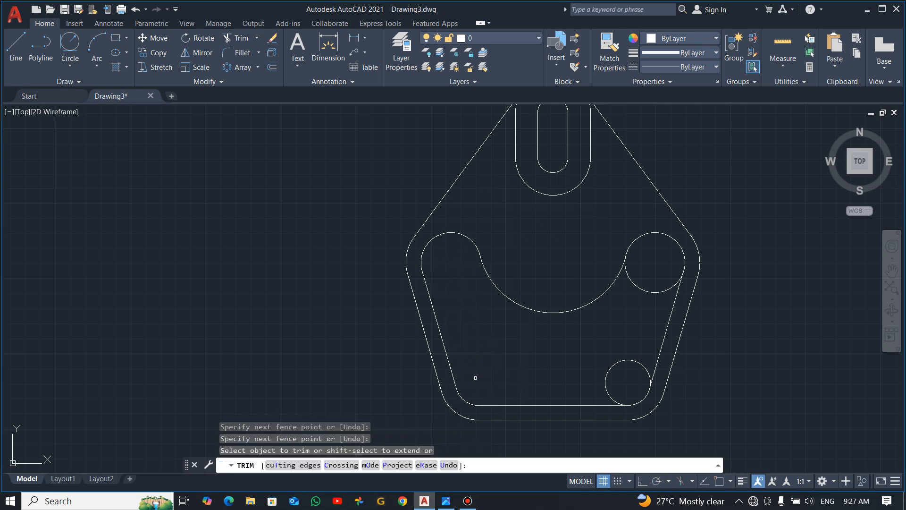
mouse_move(647, 283)
mouse_down()
mouse_move(657, 263)
mouse_move(628, 368)
mouse_up()
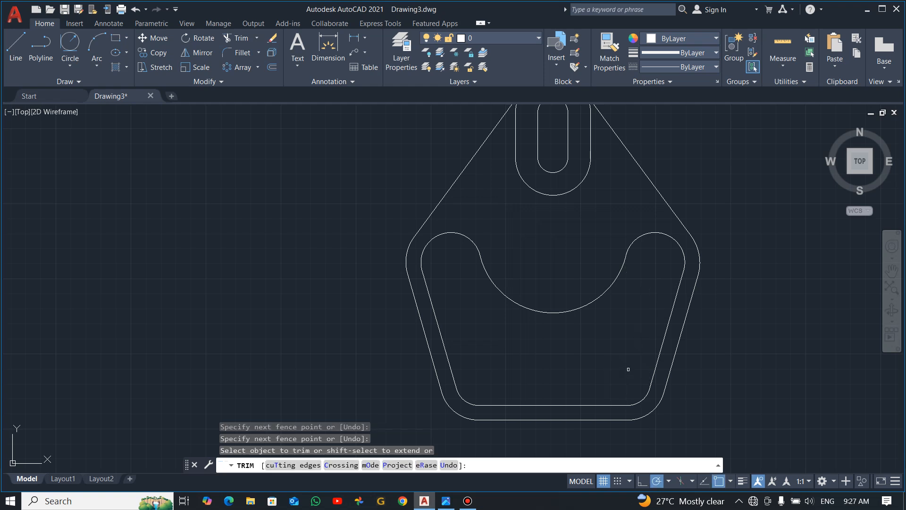
scroll(629, 353, down, 3)
middle_drag(694, 261, 597, 262)
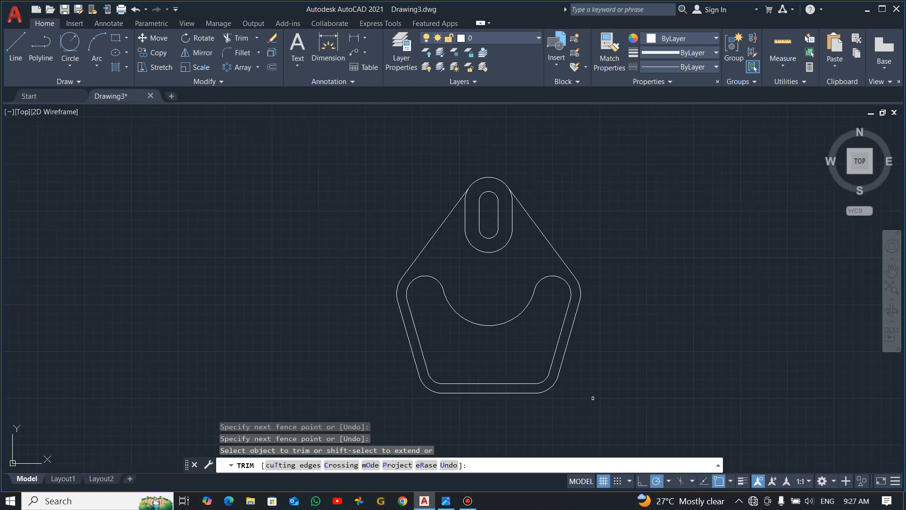
key(Escape)
Turn on lineweight display for the drawing and accept the lineweight settings
click(743, 482)
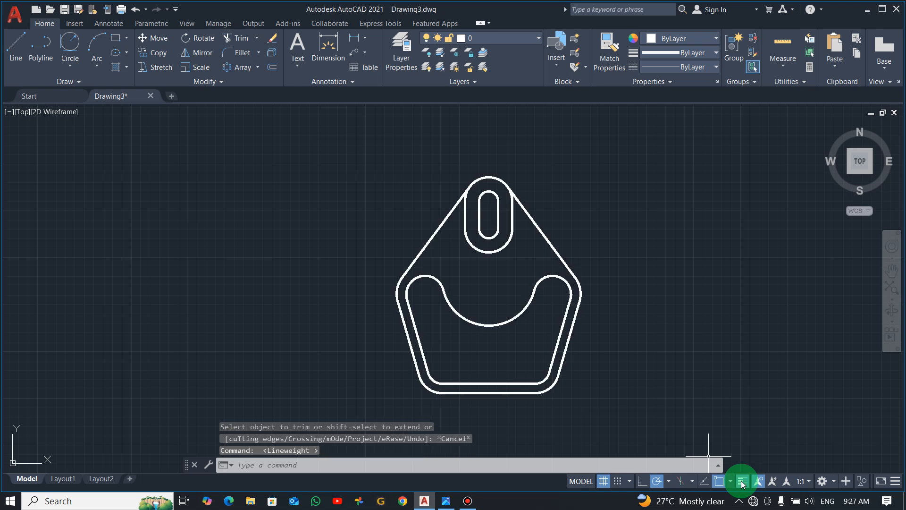
click(742, 482)
click(751, 463)
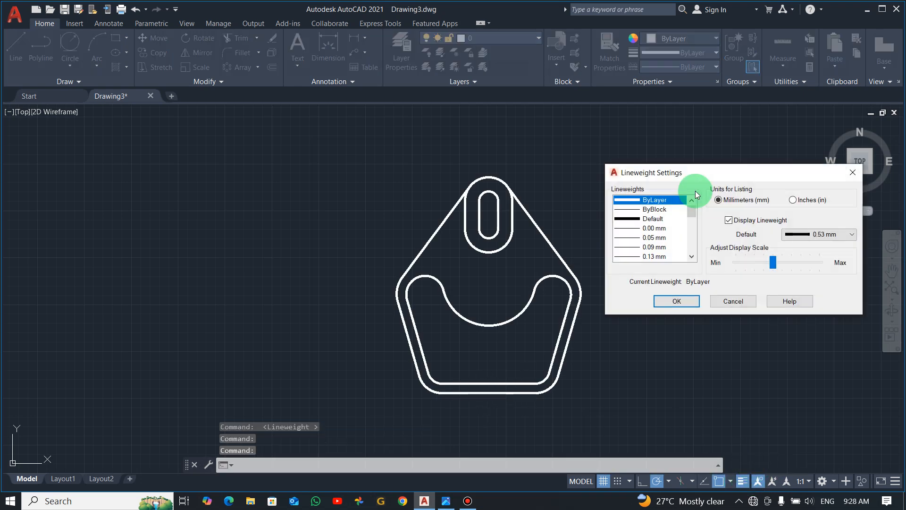
click(678, 301)
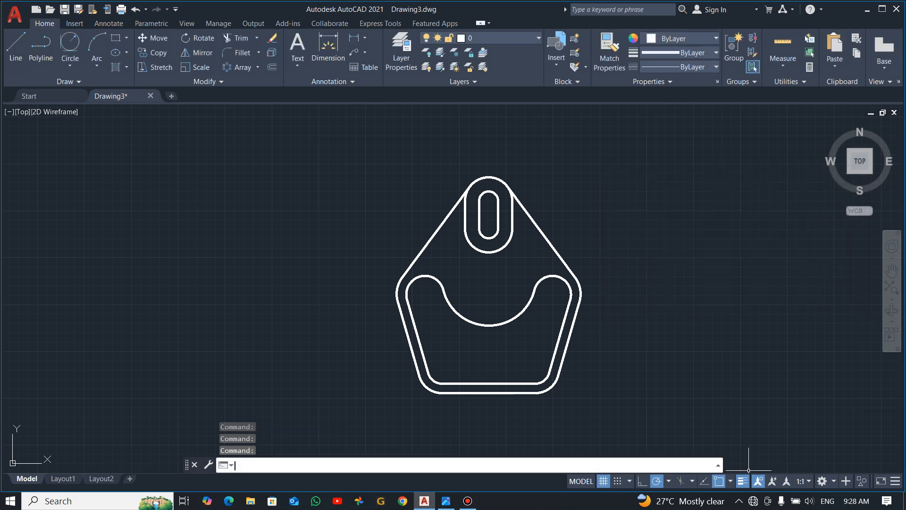
scroll(513, 227, up, 2)
scroll(502, 295, down, 4)
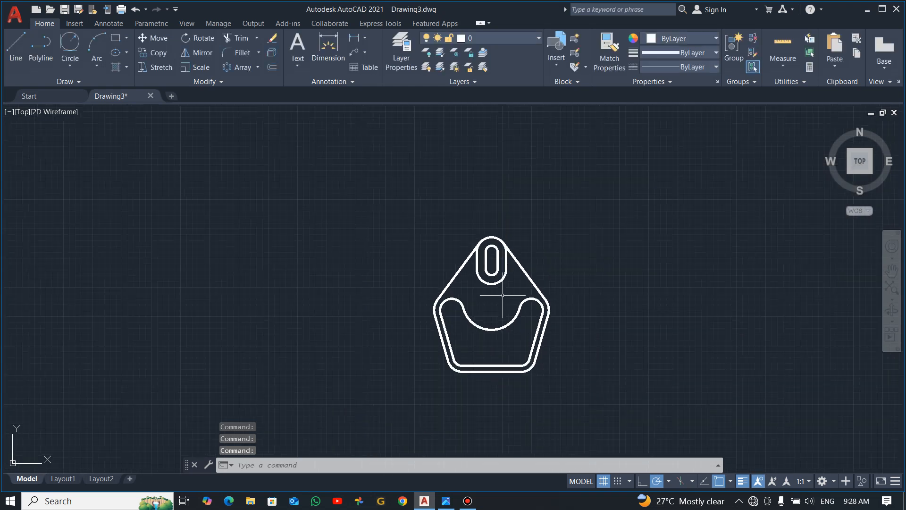
Create a new layer named DIM for the drawing's dimensions
scroll(501, 326, up, 2)
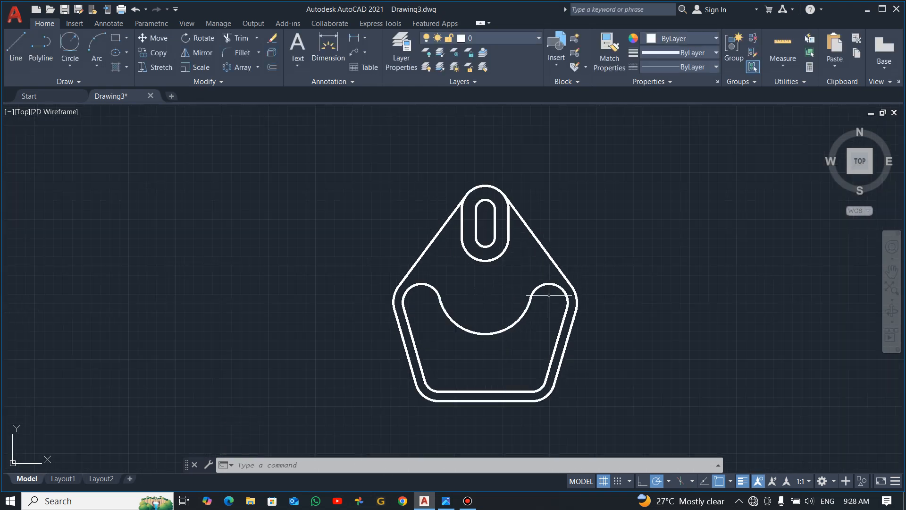
scroll(509, 257, up, 2)
click(396, 48)
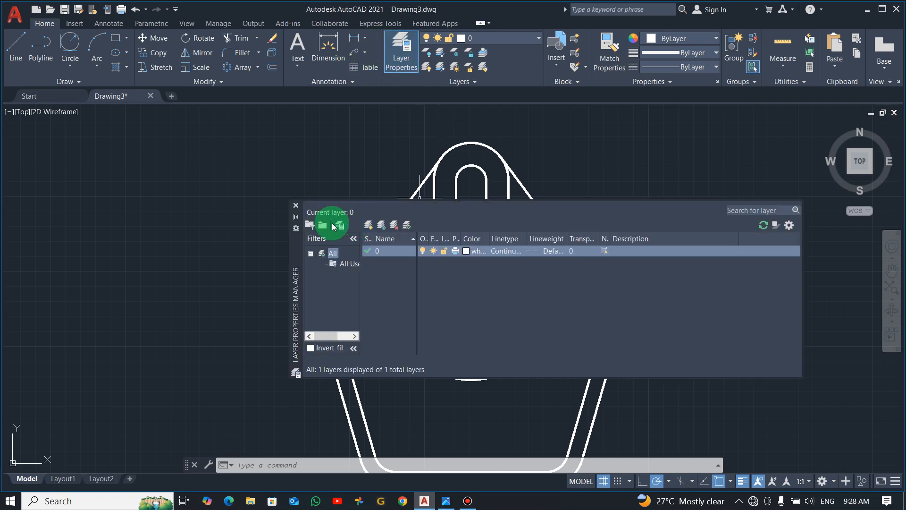
click(368, 225)
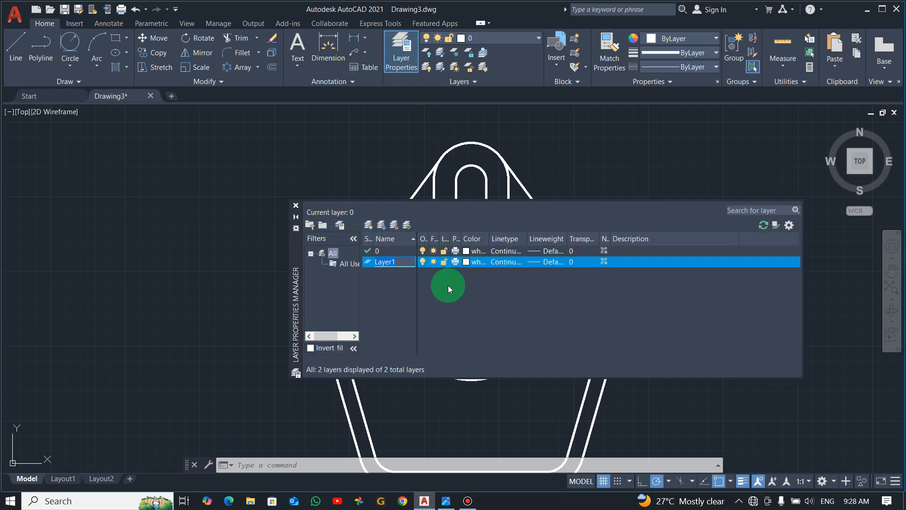
text(DIM)
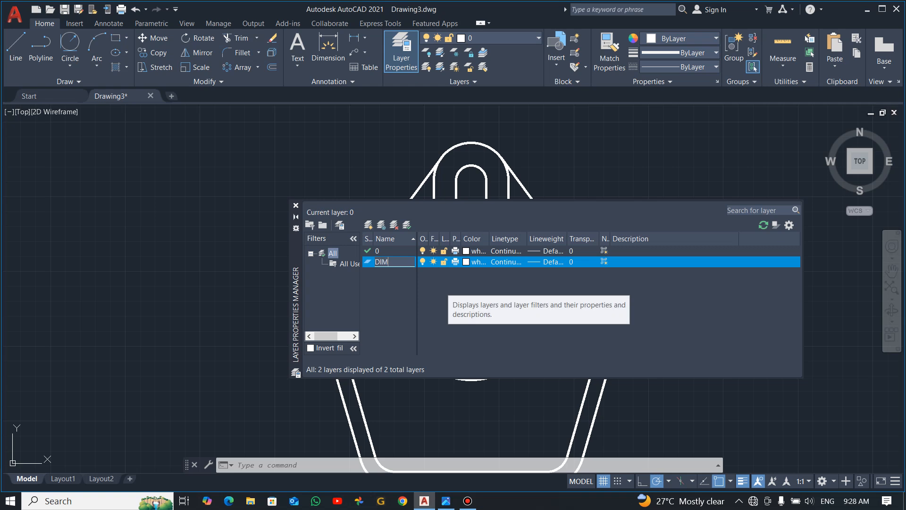
Set the DIM layer's color to index 210 and its lineweight to 0.25 mm
click(465, 262)
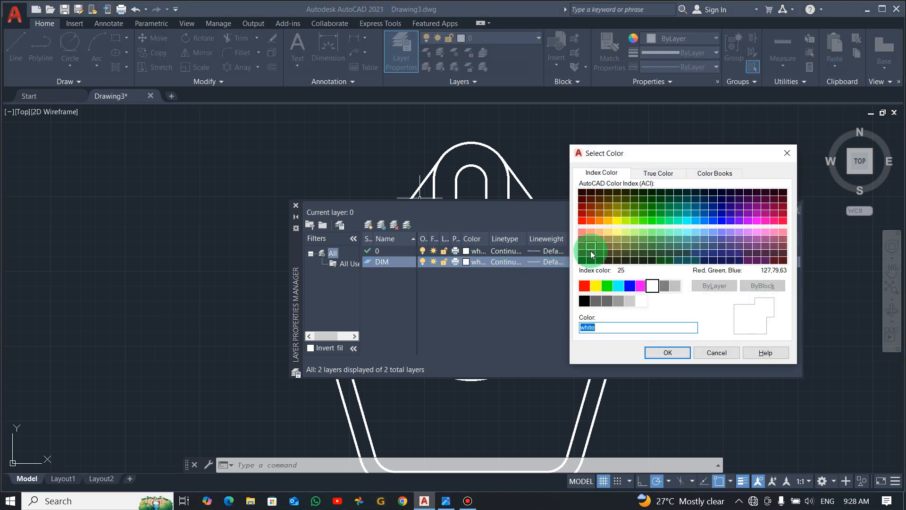
click(760, 223)
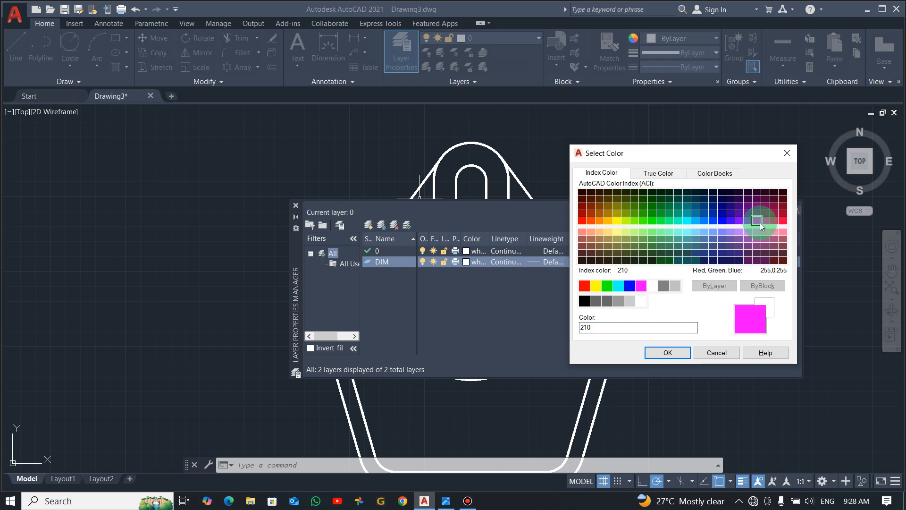
click(682, 357)
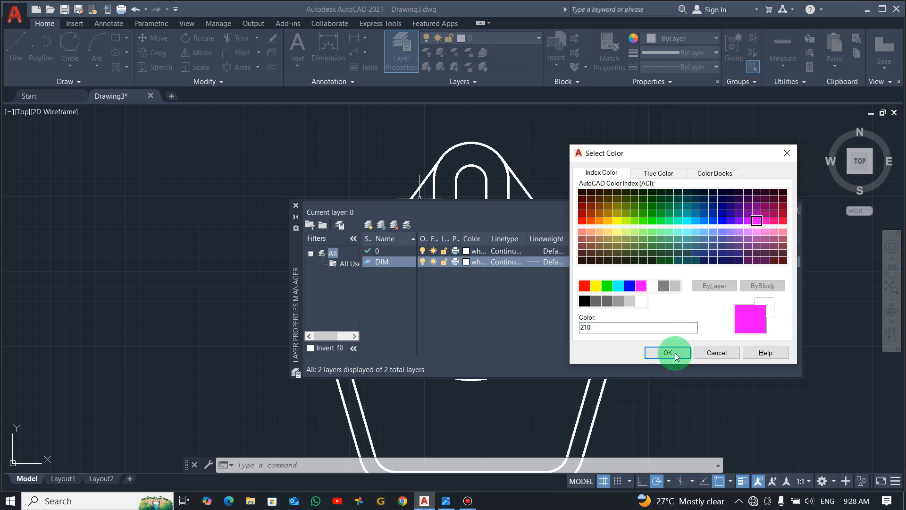
click(553, 261)
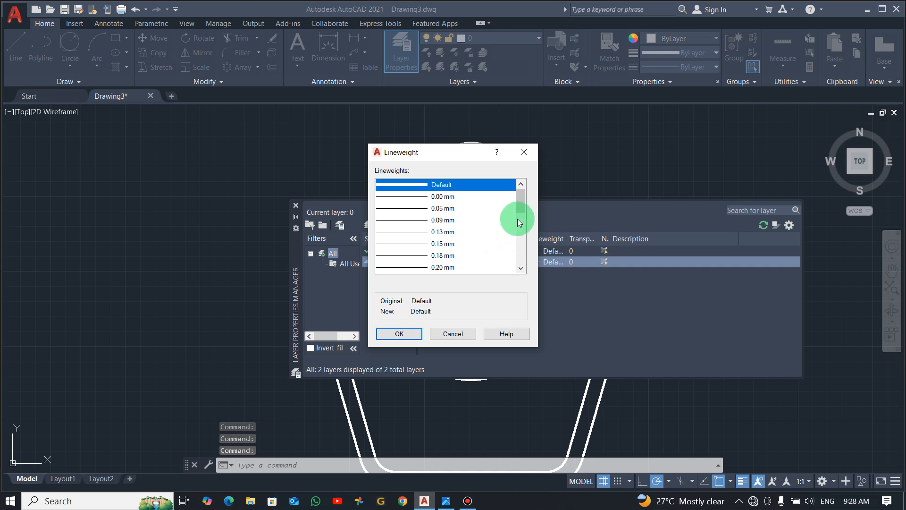
scroll(469, 251, down, 3)
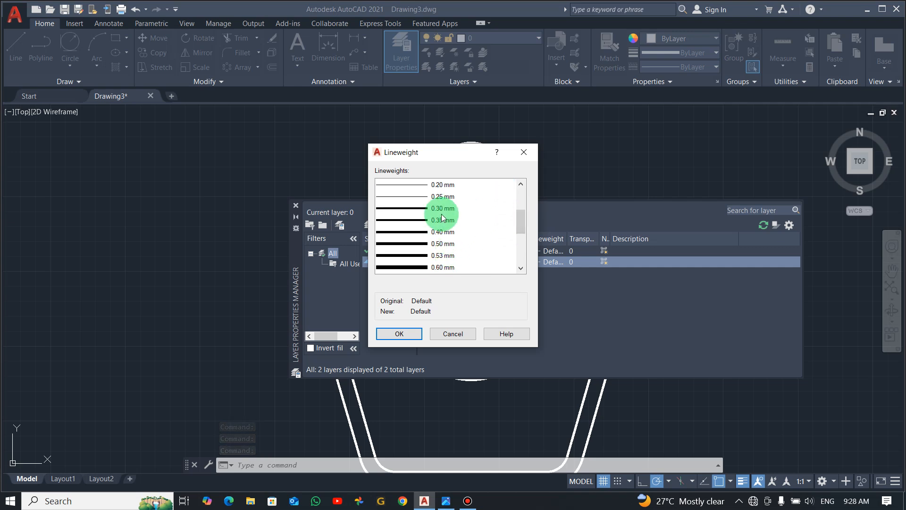
click(454, 197)
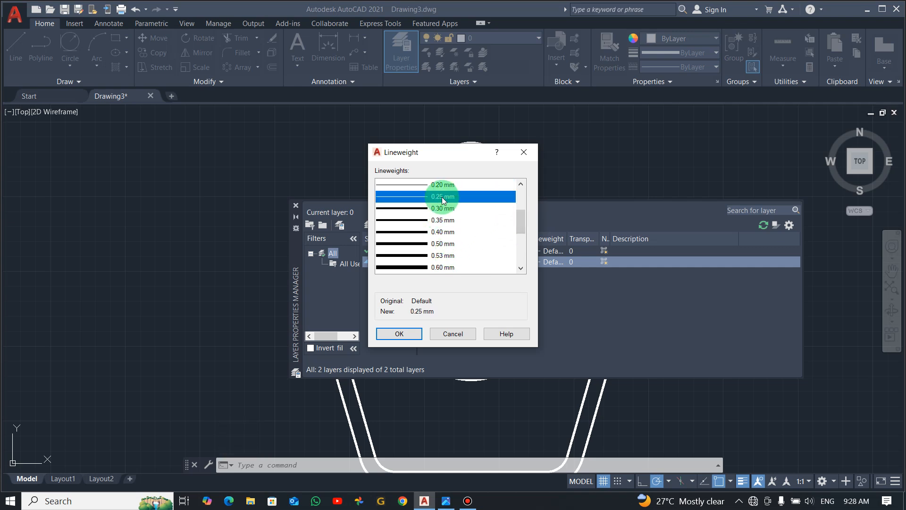
click(407, 336)
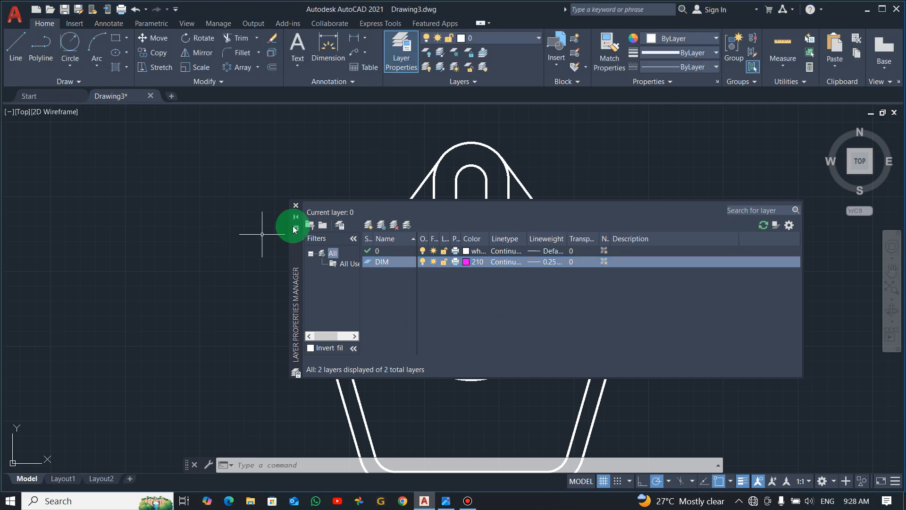
click(296, 207)
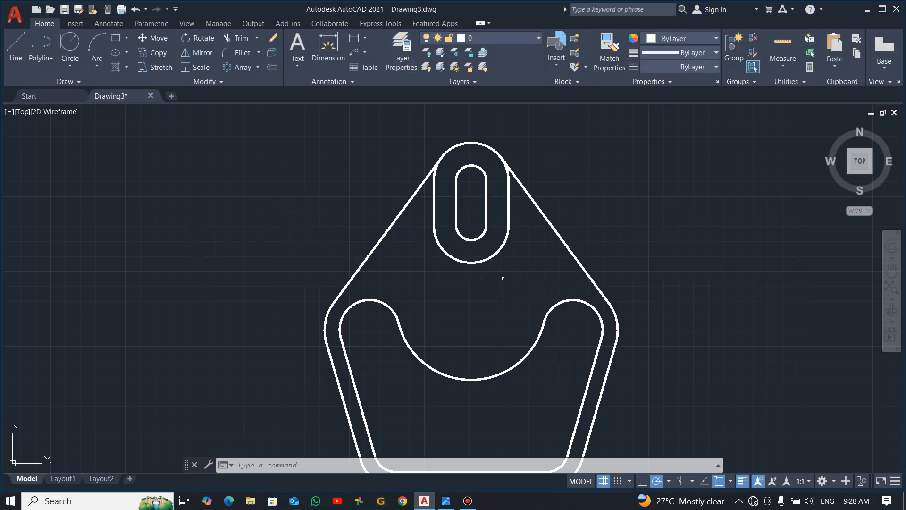
Make DIM the current layer and add a vertical linear dimension between the slot's upper and lower arc centers, placed right of the plate
click(539, 40)
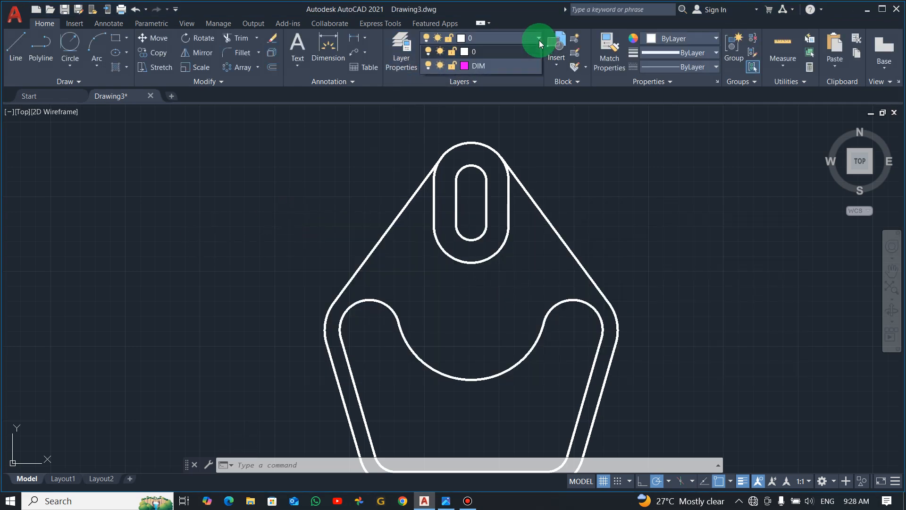
click(477, 65)
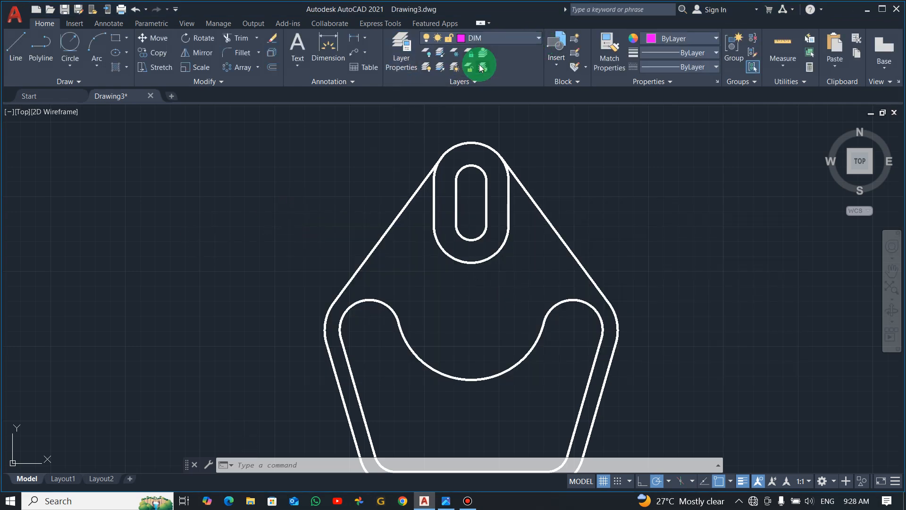
click(366, 39)
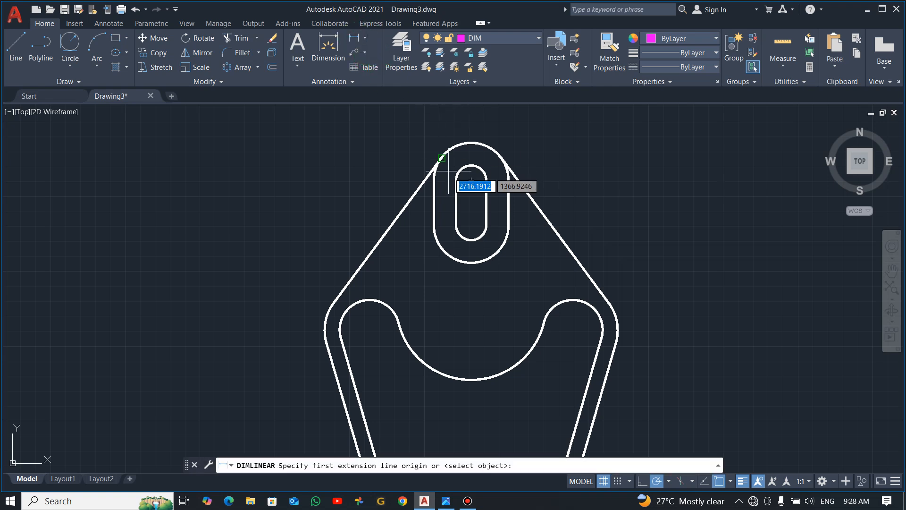
click(367, 42)
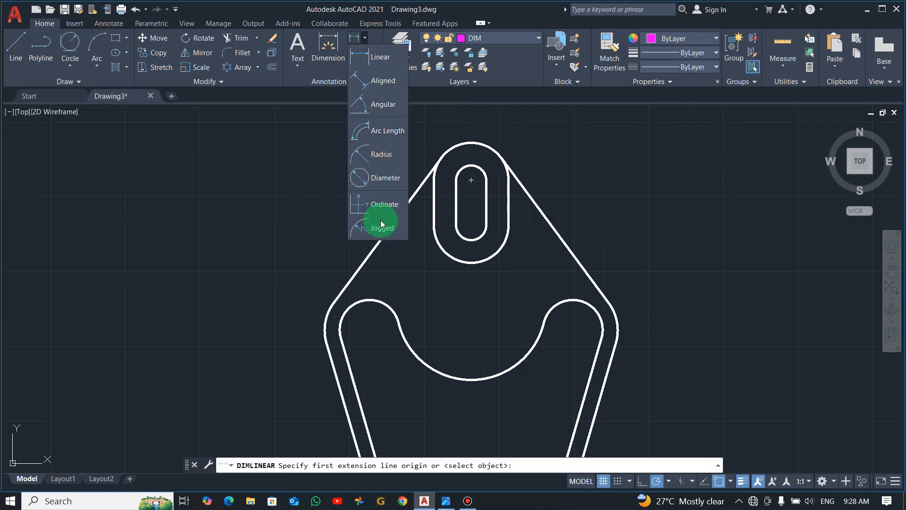
click(365, 54)
click(468, 184)
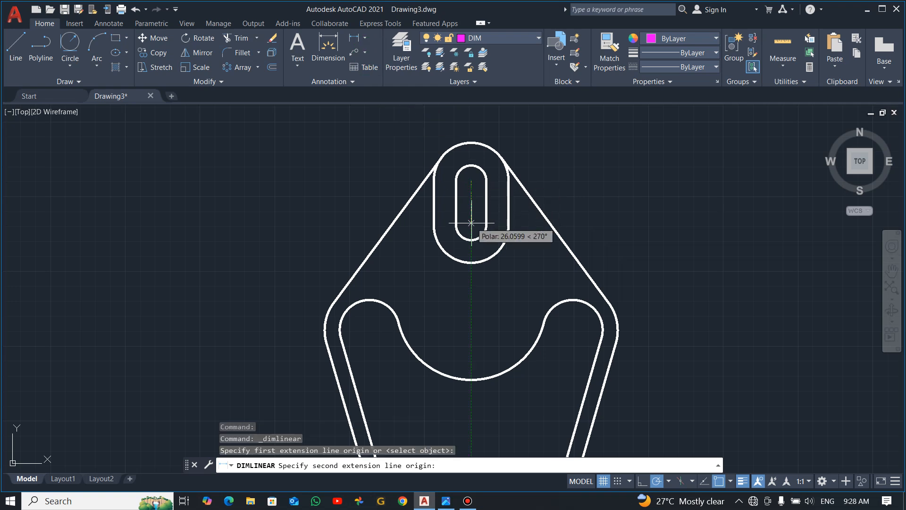
click(472, 225)
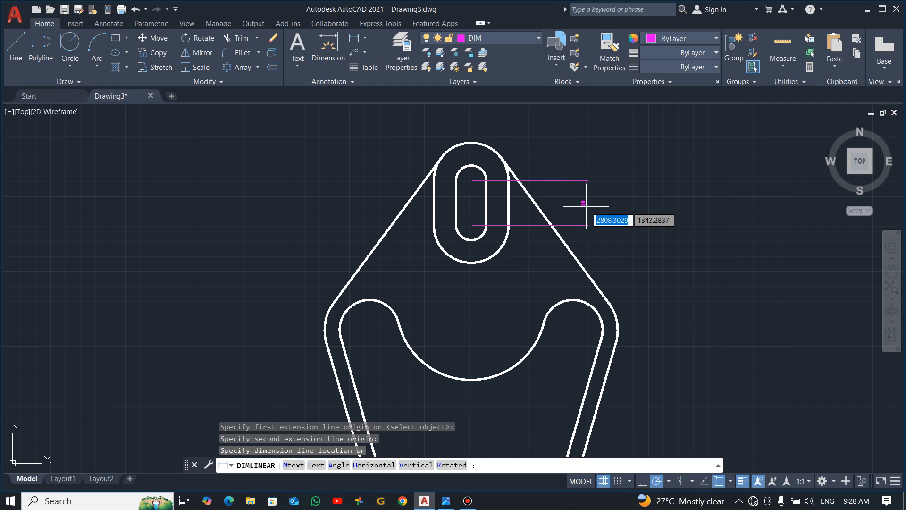
click(669, 211)
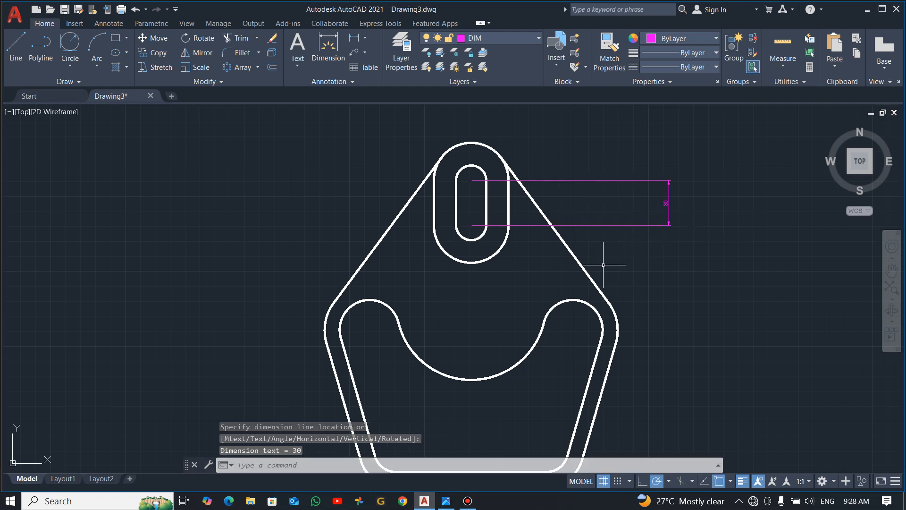
Add a vertical linear dimension from the slot's lower arc center to the inner contour's upper-right arc center, in line with the slot dimension
middle_drag(658, 305, 640, 275)
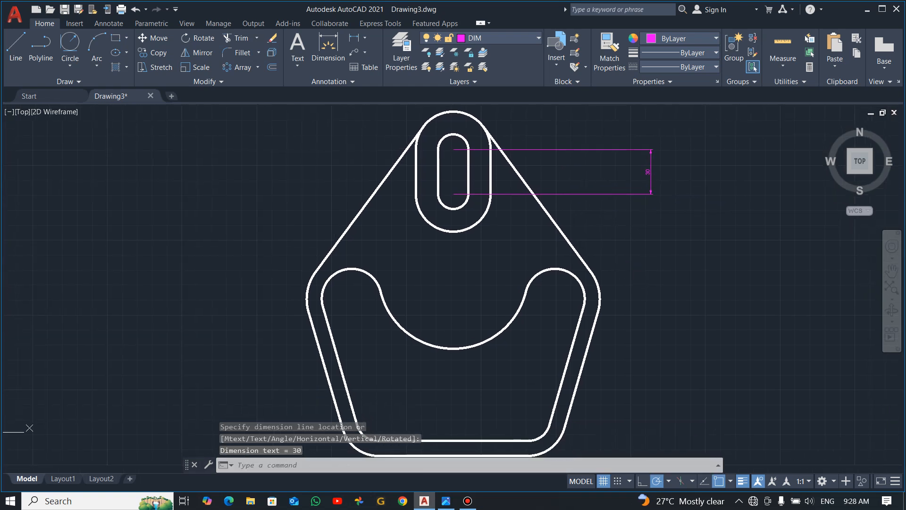
click(354, 38)
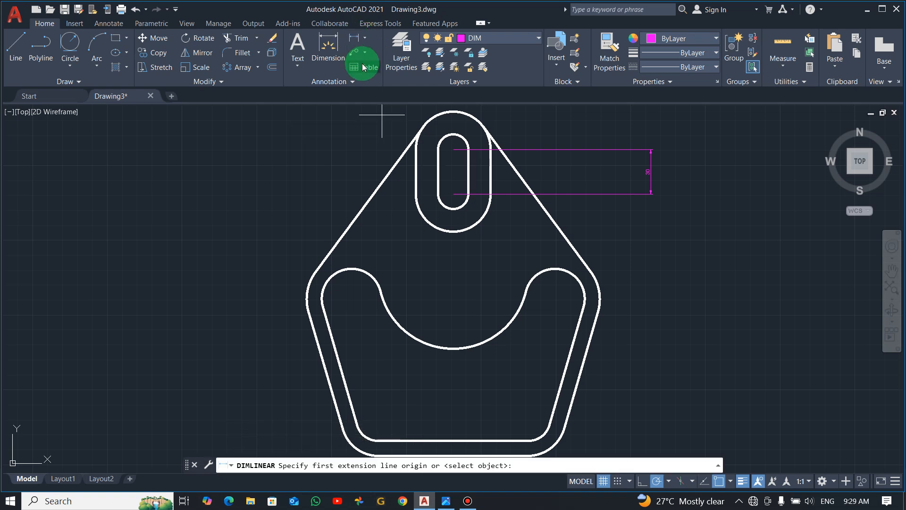
click(453, 194)
click(555, 299)
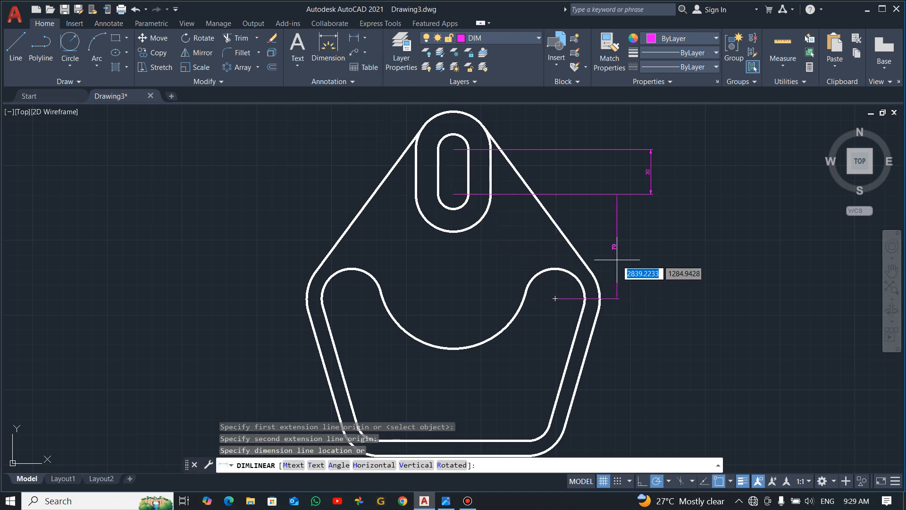
click(650, 241)
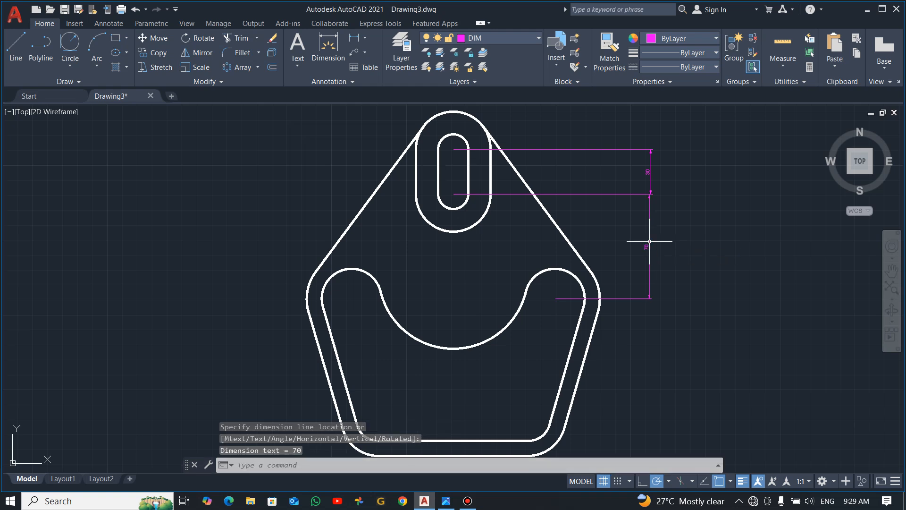
Add a vertical linear dimension between the inner contour's upper-right and lower-right arc centers, in line with the dimension above
click(354, 37)
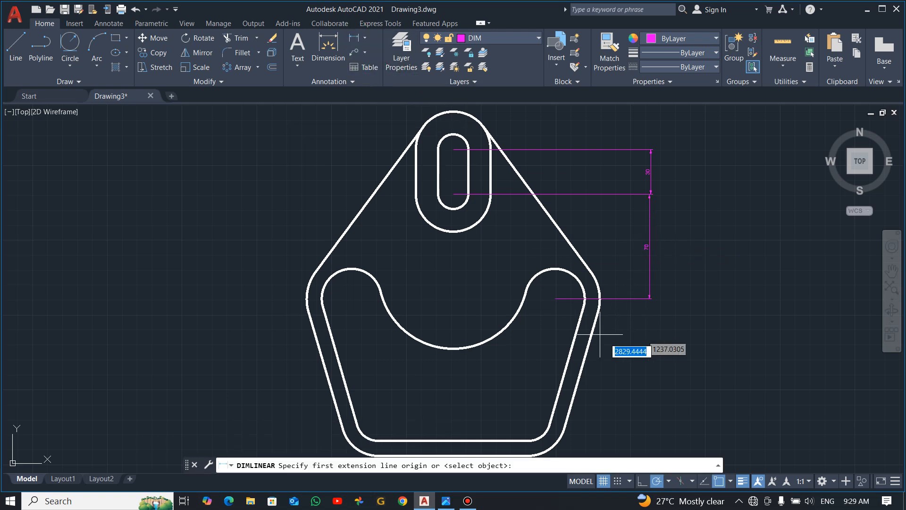
scroll(597, 378, down, 3)
scroll(534, 307, up, 3)
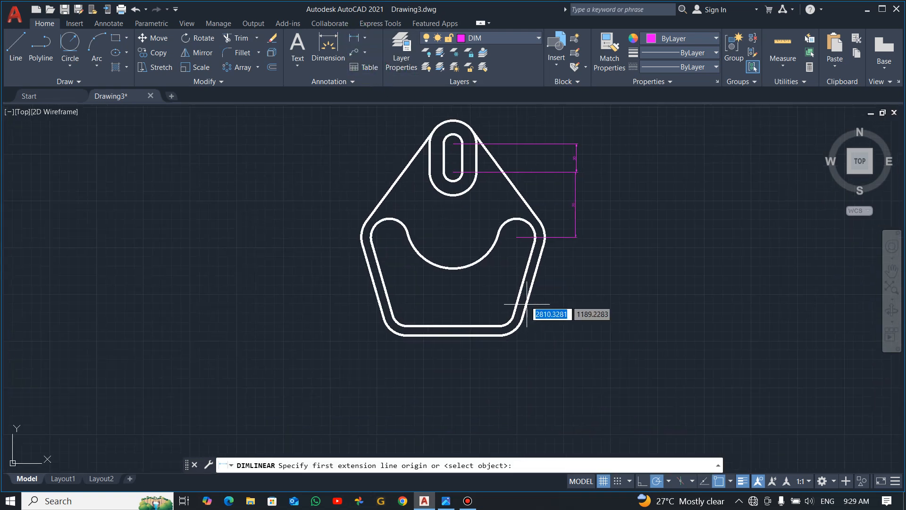
click(519, 227)
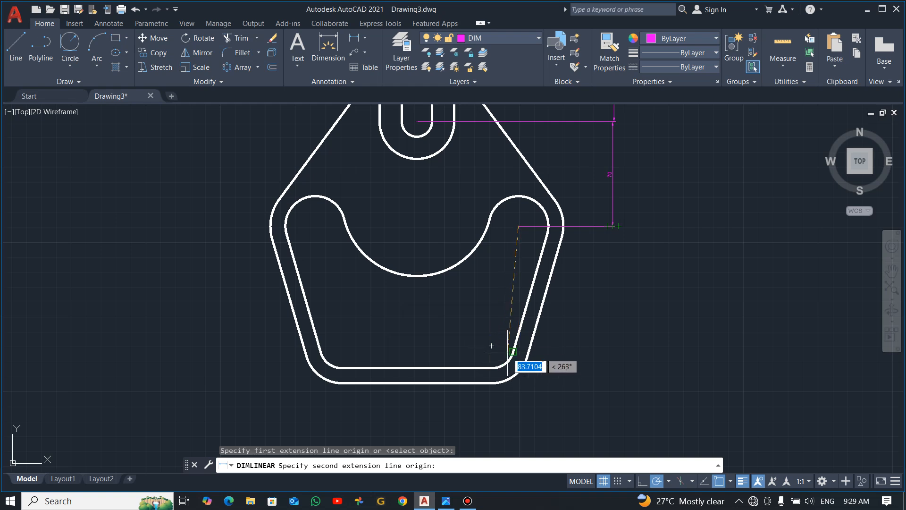
click(492, 346)
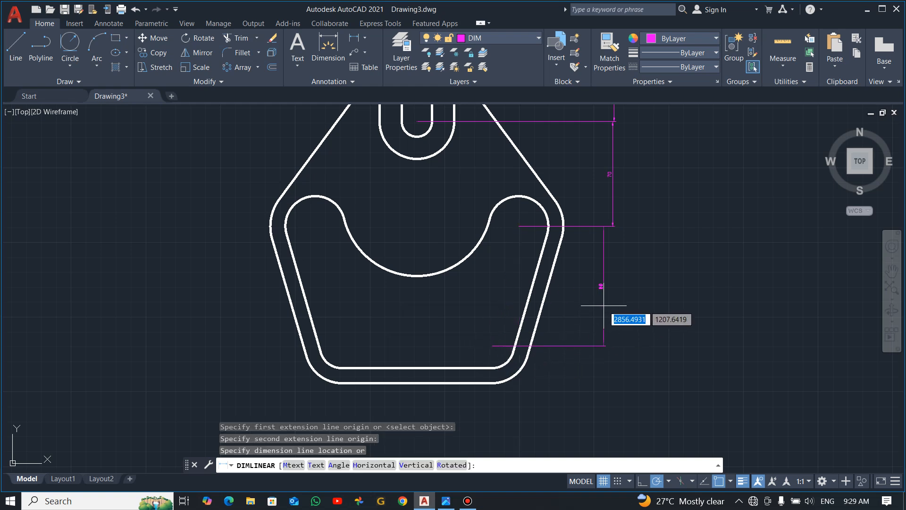
click(611, 297)
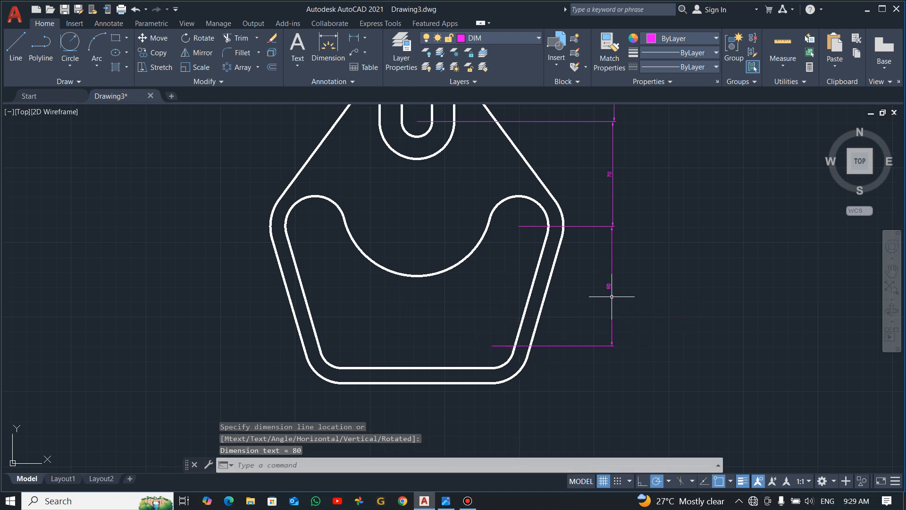
Add a horizontal linear dimension between the inner contour's two lower arc centers, placed below the plate
click(354, 38)
click(342, 346)
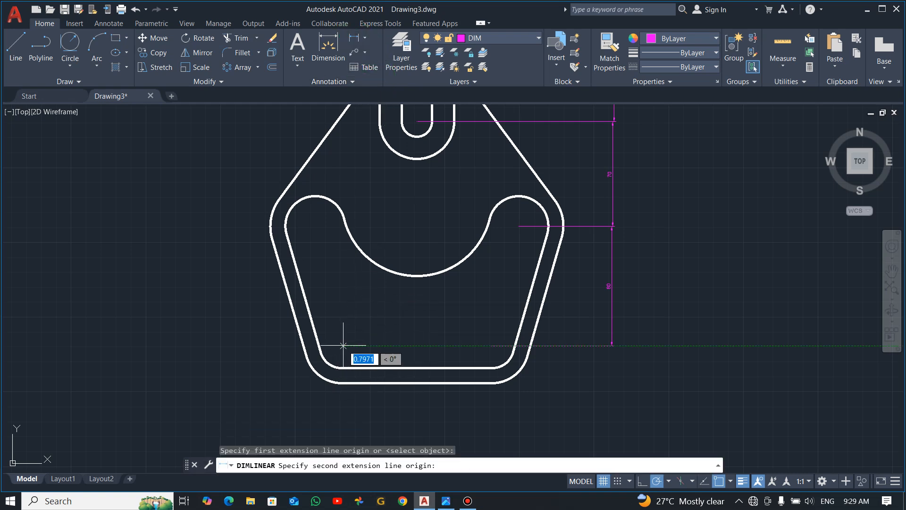
click(492, 346)
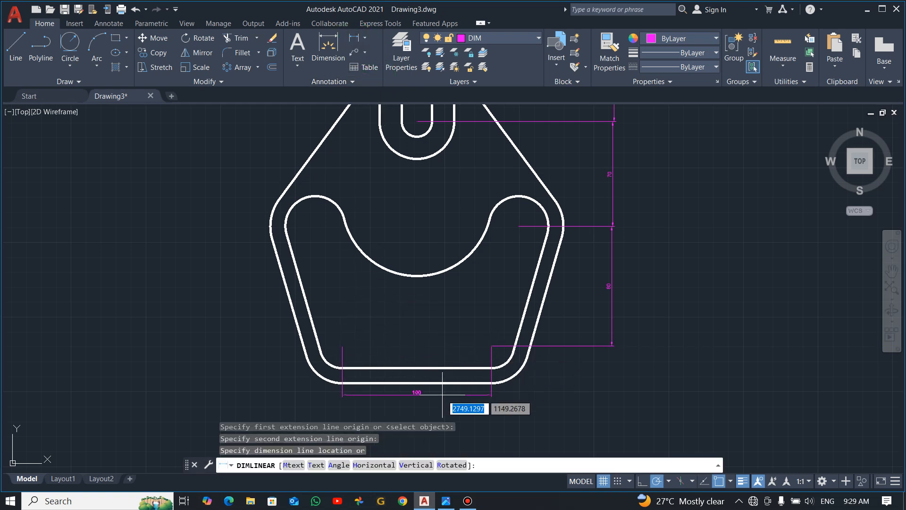
click(420, 410)
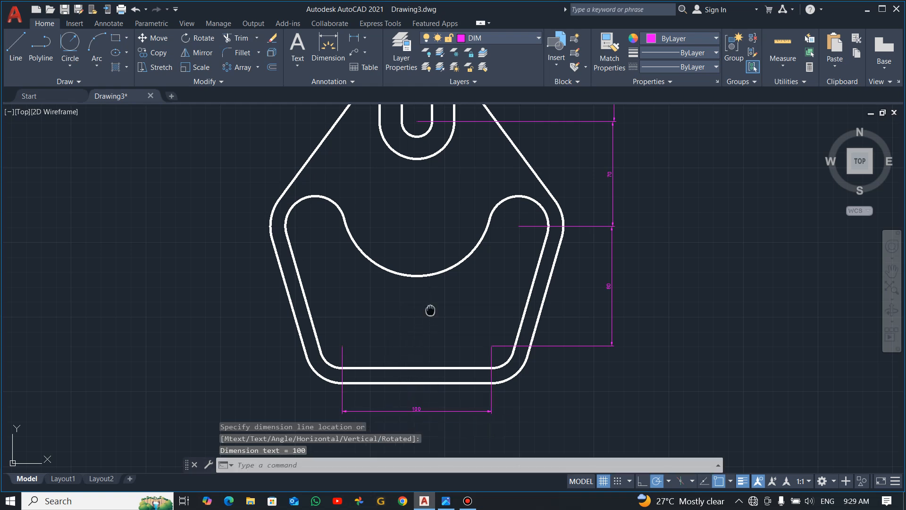
Add a radius dimension to the outer contour's lower-left corner arc, with its text outside the plate
middle_drag(430, 310, 471, 315)
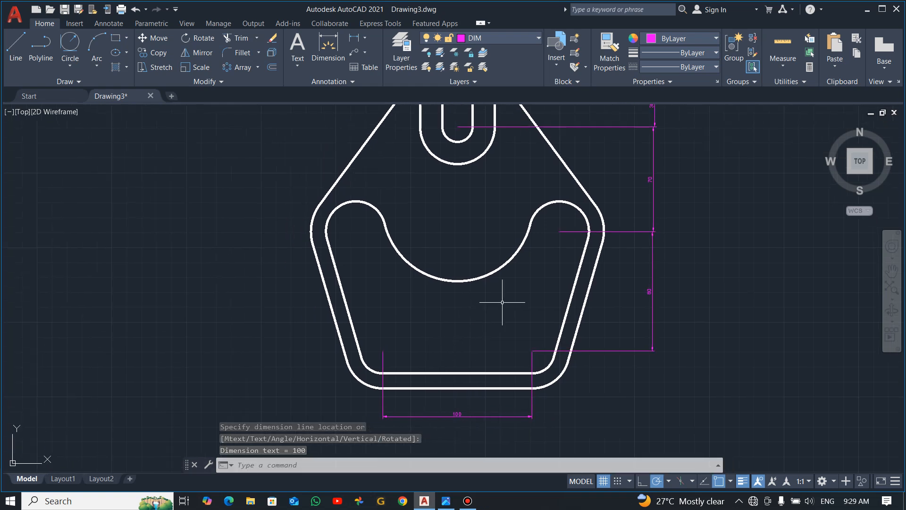
scroll(502, 302, down, 2)
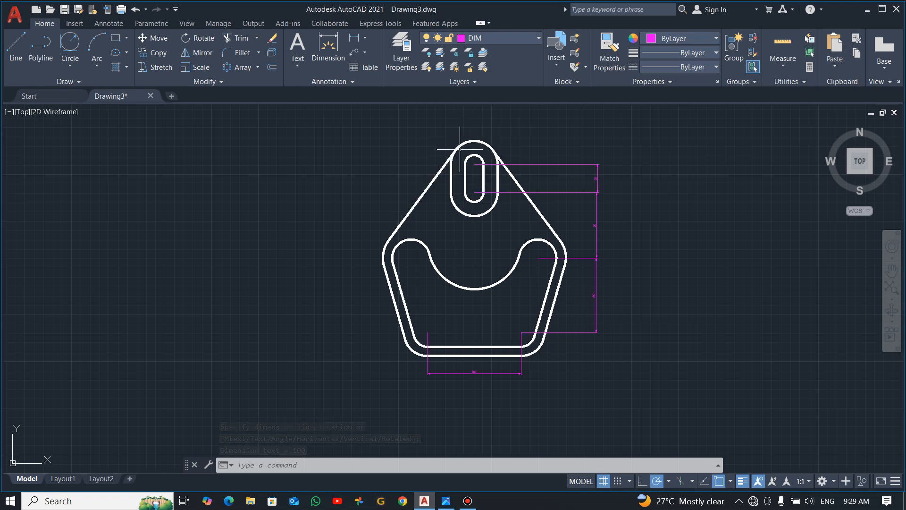
click(366, 38)
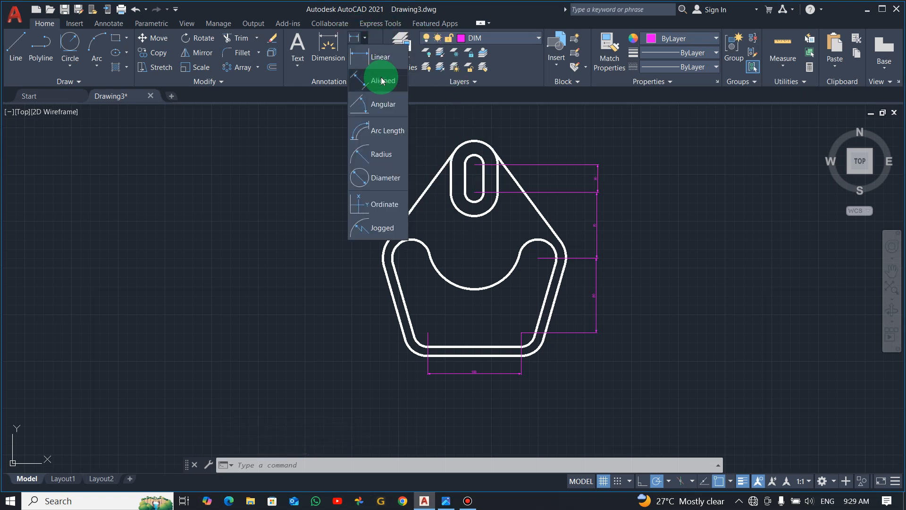
click(387, 161)
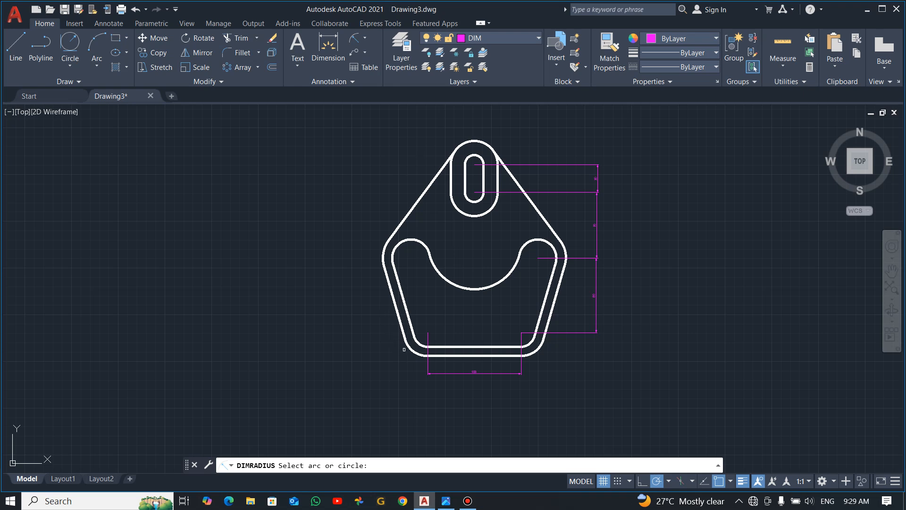
click(415, 352)
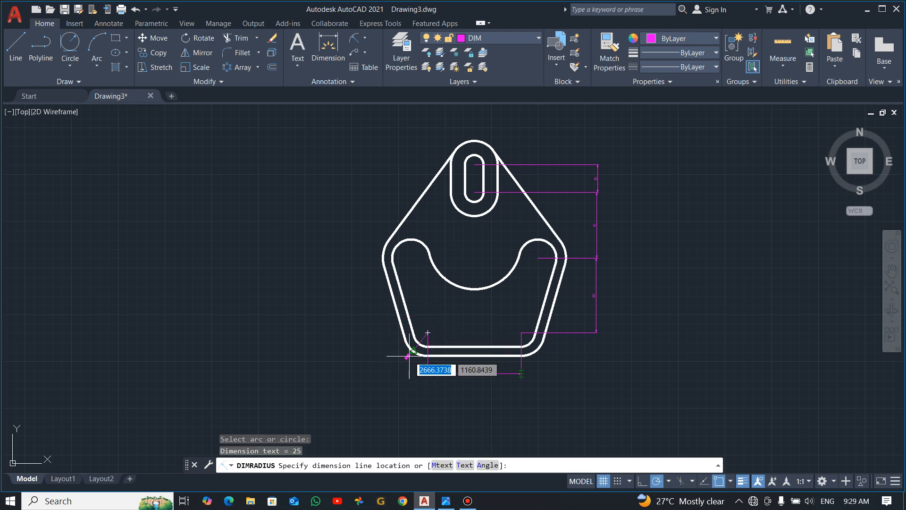
scroll(411, 356, up, 5)
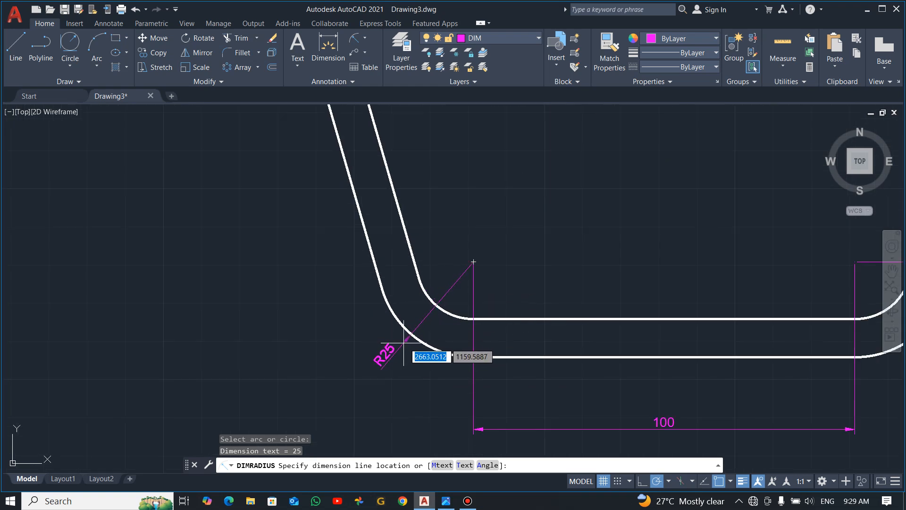
click(399, 347)
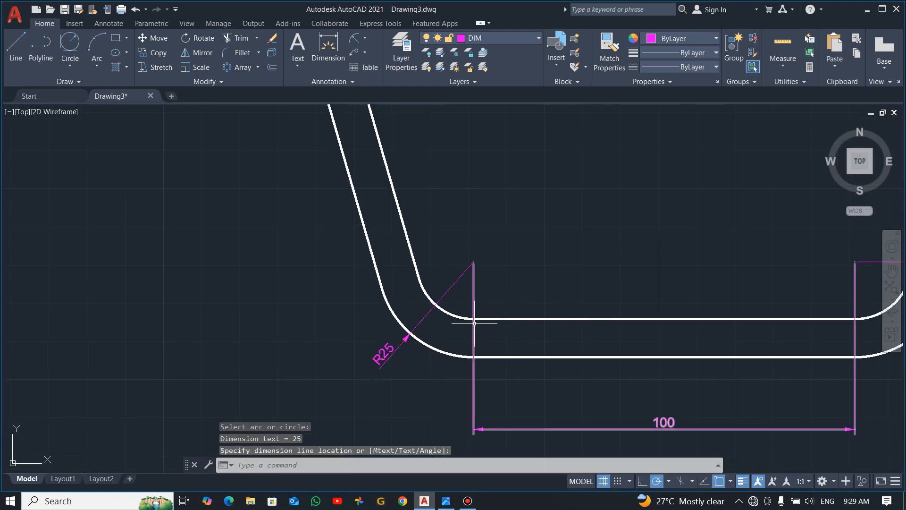
Add a radius dimension to the inner contour's lower-left corner arc, with its text inside the contour
key(Return)
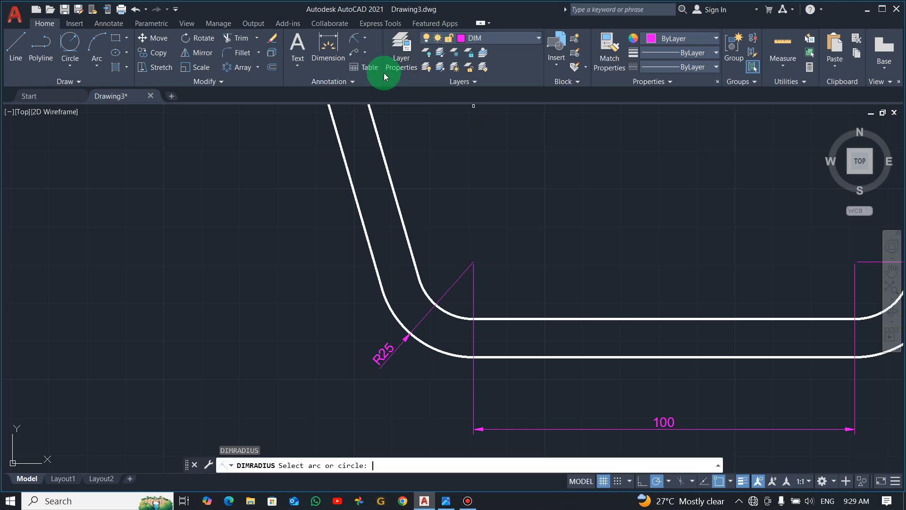
click(448, 314)
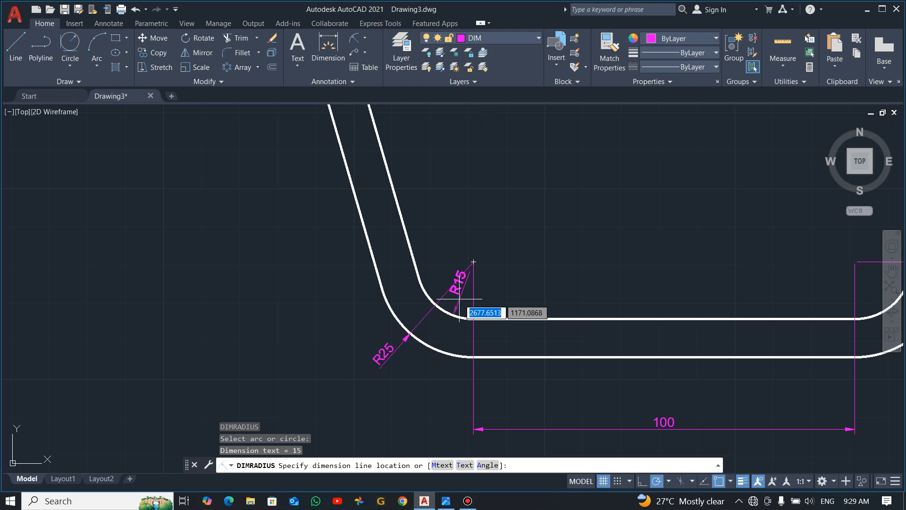
click(474, 262)
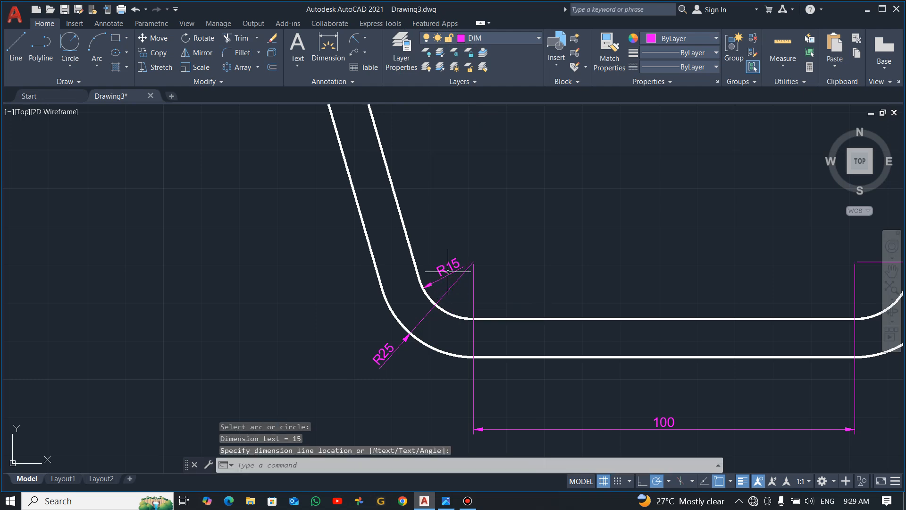
Add a radius dimension to the inner contour's upper-left arc, with its text inside the arc
scroll(470, 262, down, 4)
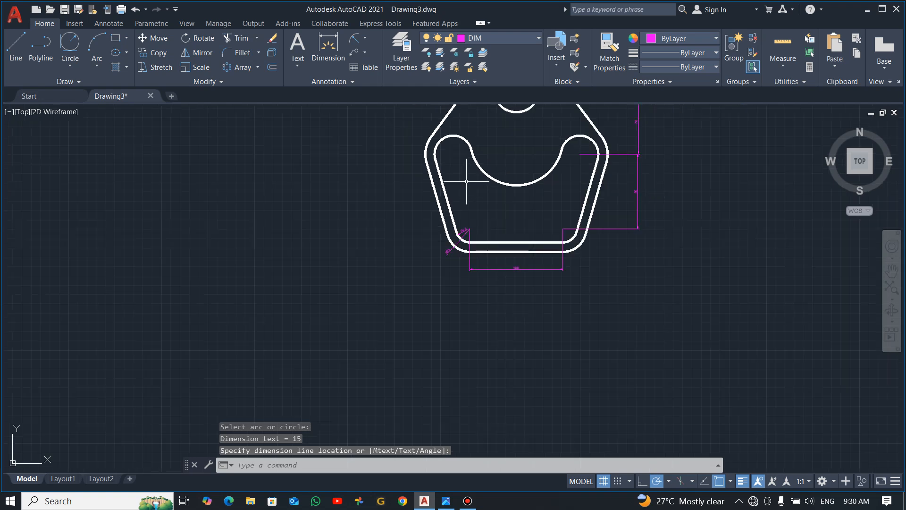
key(Return)
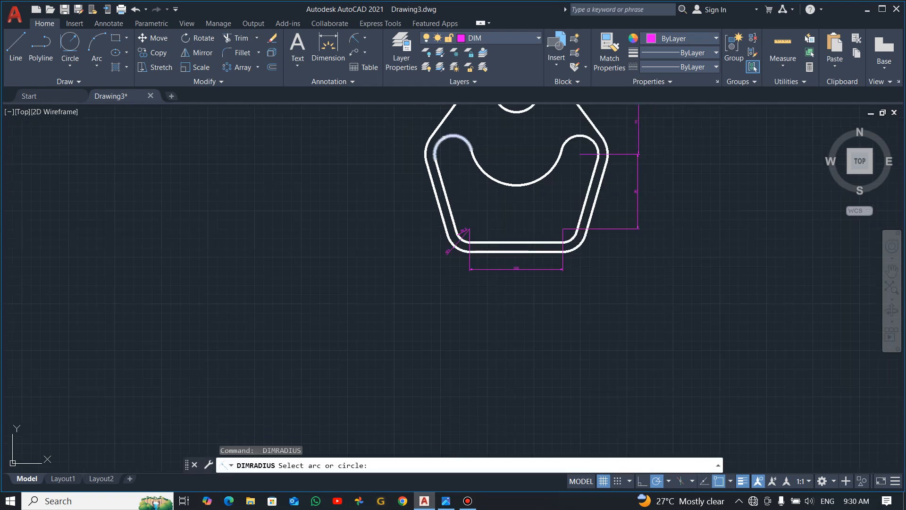
click(443, 137)
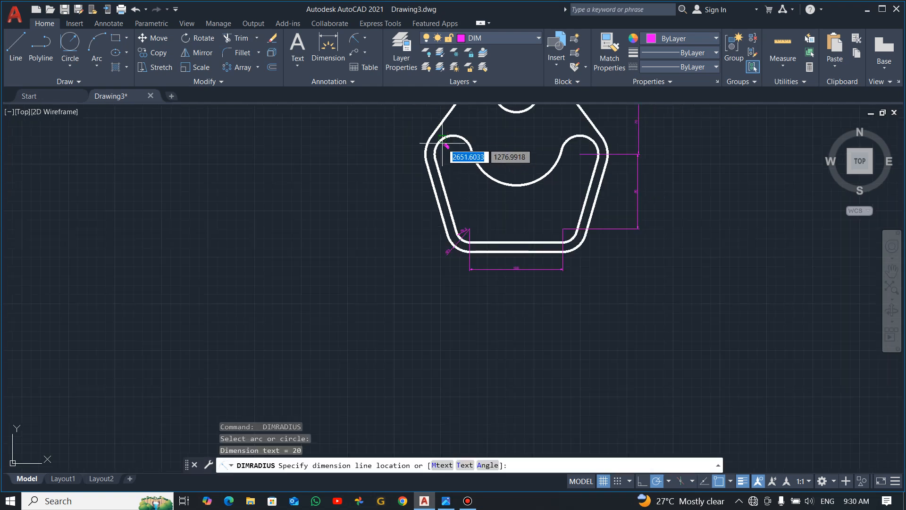
scroll(442, 142, up, 5)
click(459, 154)
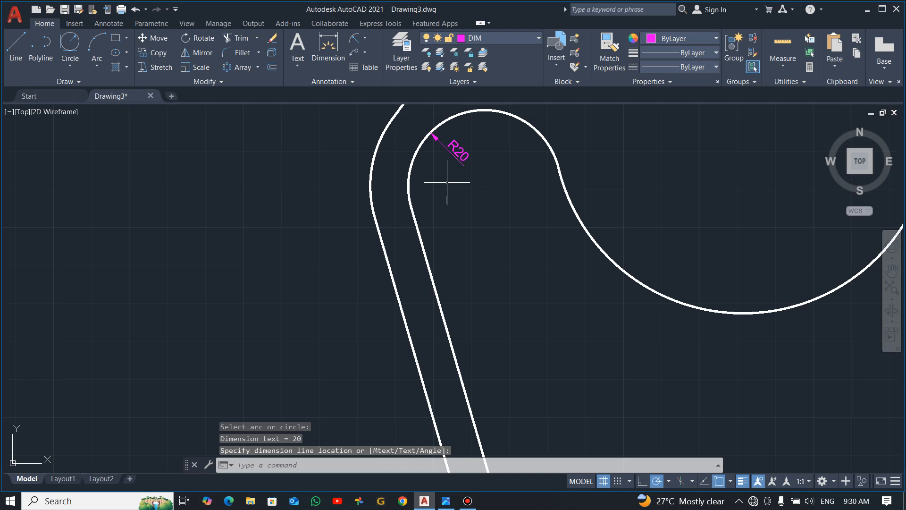
Add a radius dimension to the outer contour's left-side arc, with its text outside the plate
key(Return)
middle_drag(458, 196, 438, 242)
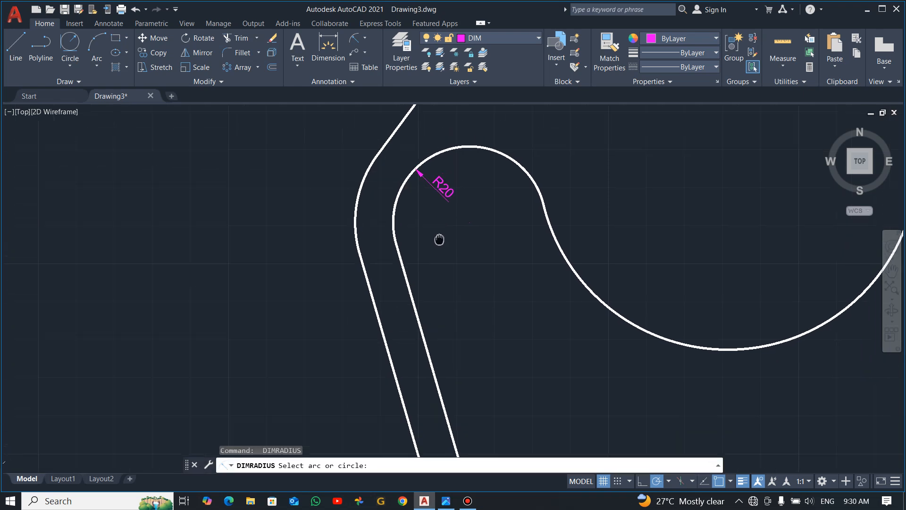
click(356, 198)
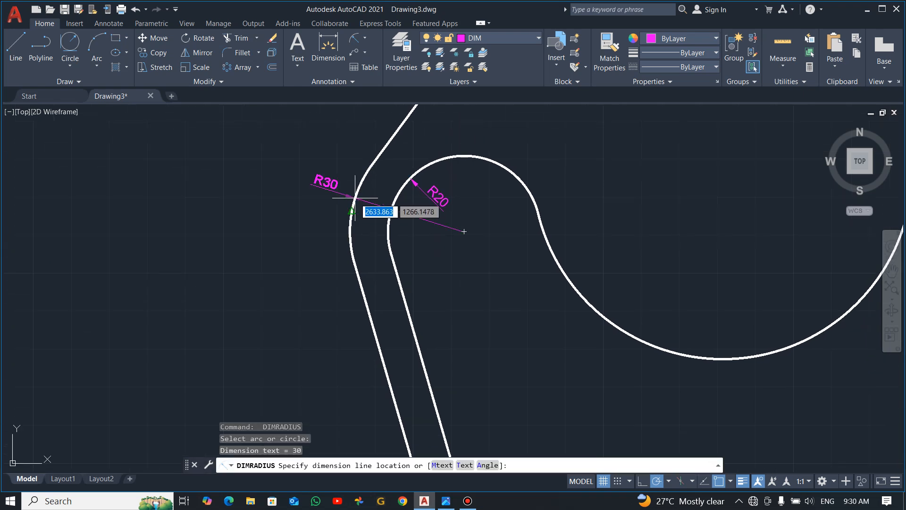
click(347, 194)
Add a radius dimension to the large concave arc of the inner contour, with its text above the arc
scroll(463, 265, down, 1)
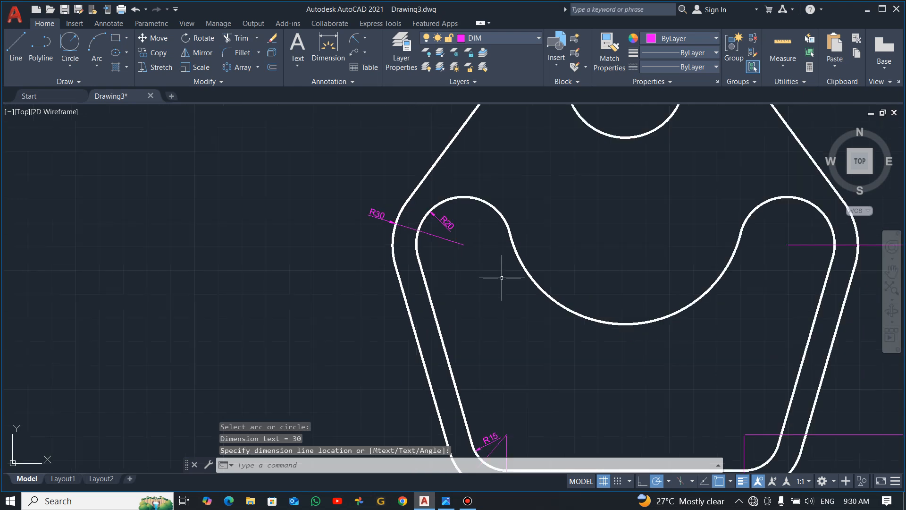
key(space)
click(610, 323)
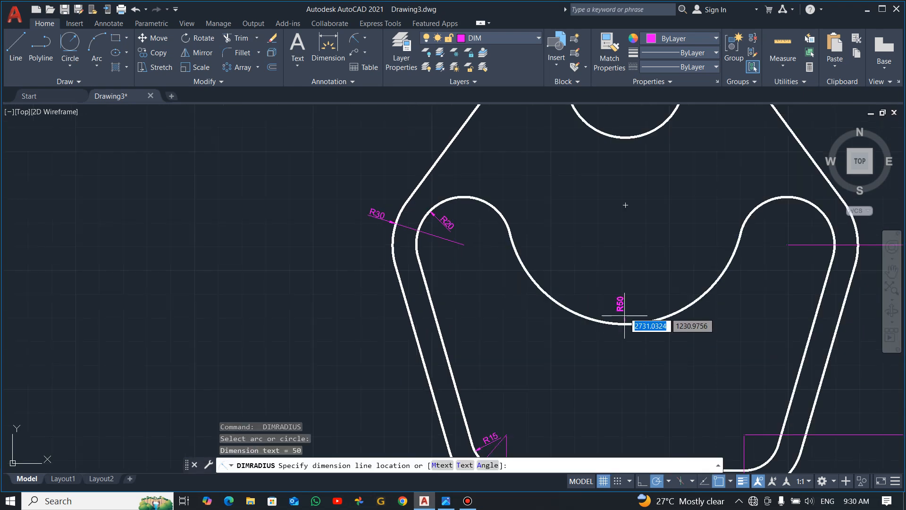
click(620, 266)
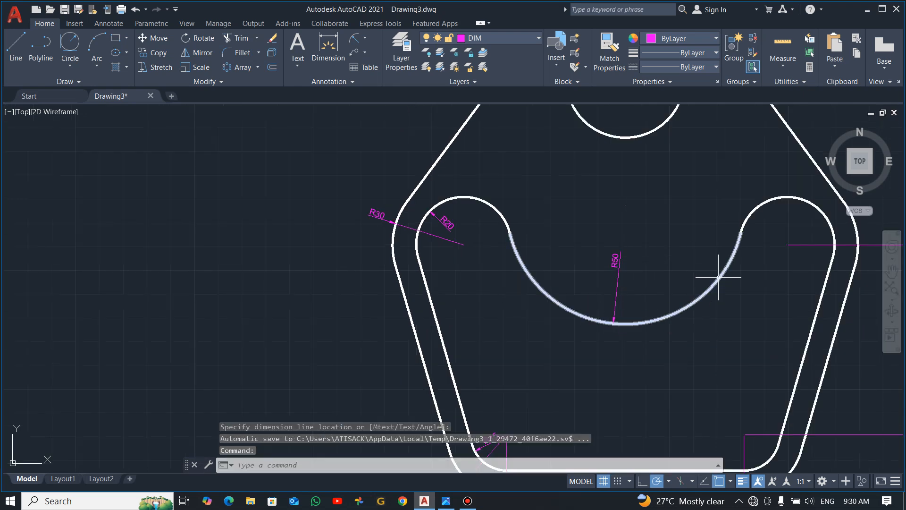
Add a radius dimension to the lower arc of the outer slot outline, with its text below left of the arc
scroll(718, 274, down, 3)
scroll(711, 209, up, 2)
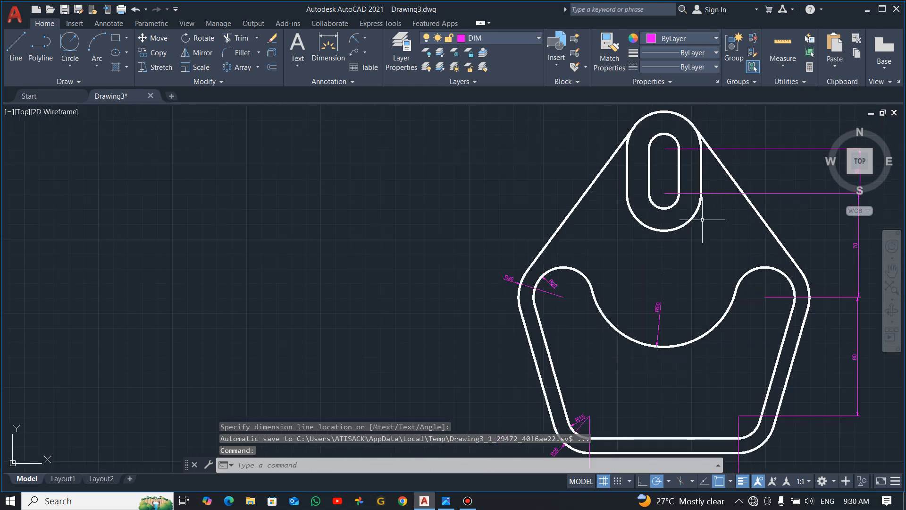
key(space)
click(655, 231)
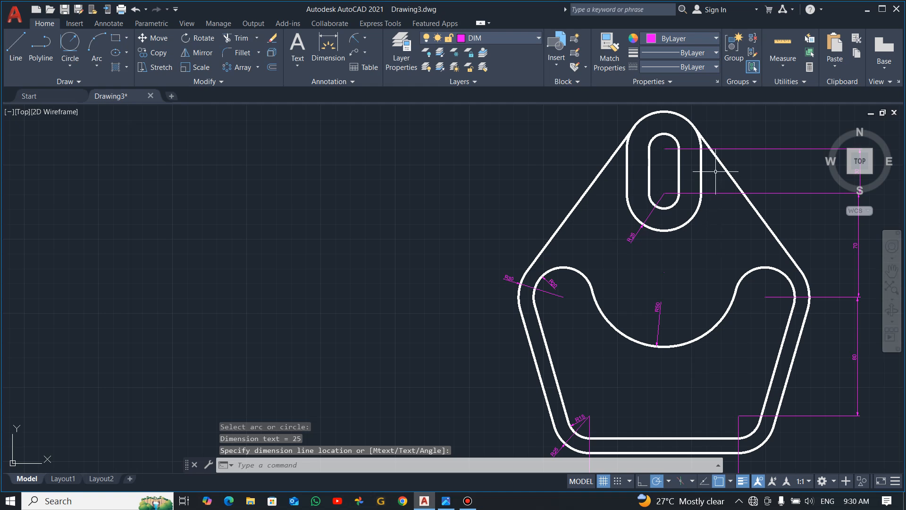
click(682, 151)
Add a radius dimension to the inner slot's lower arc, with its text below the outer slot outline
key(space)
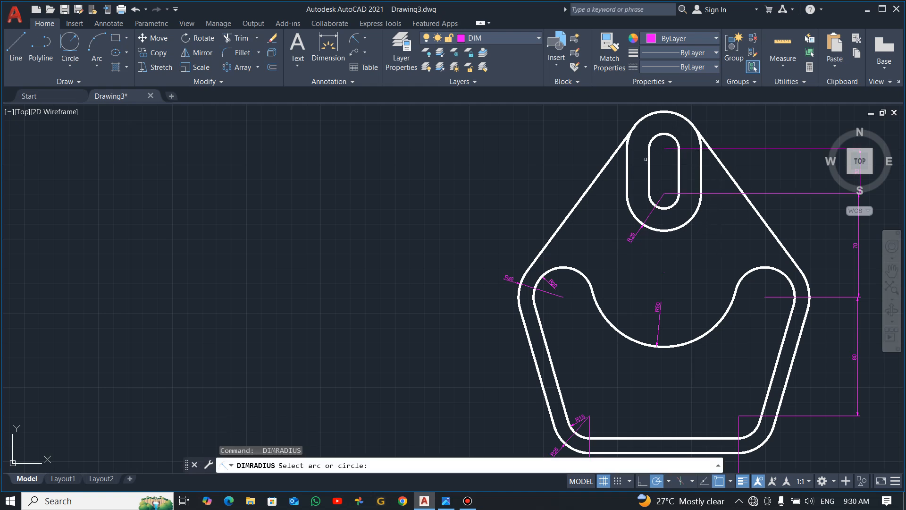
click(669, 206)
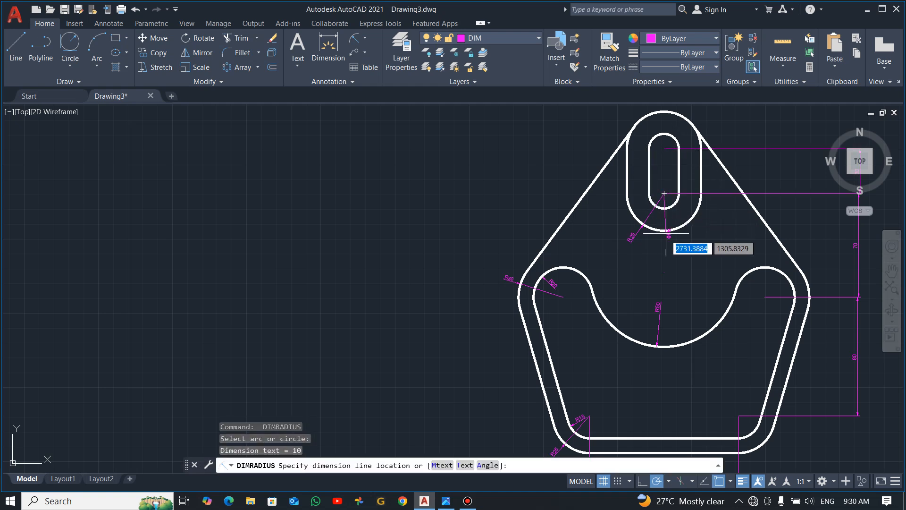
click(656, 244)
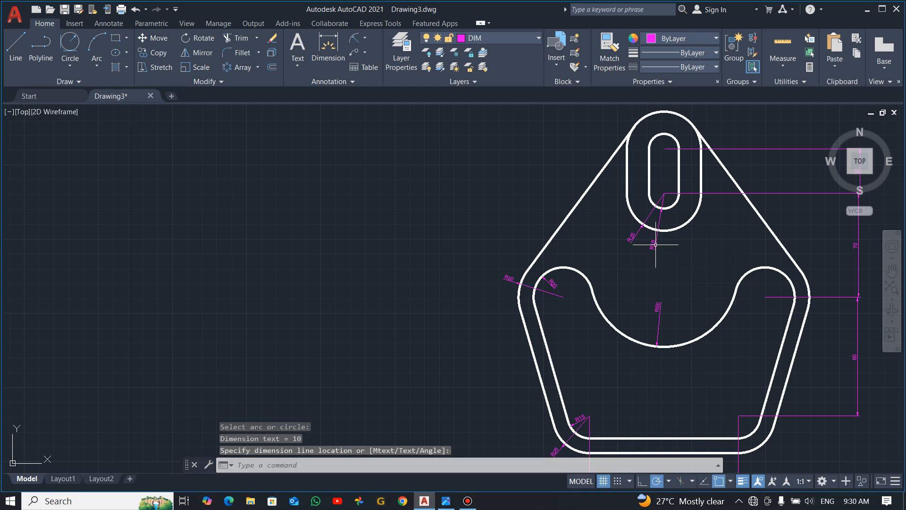
key(Escape)
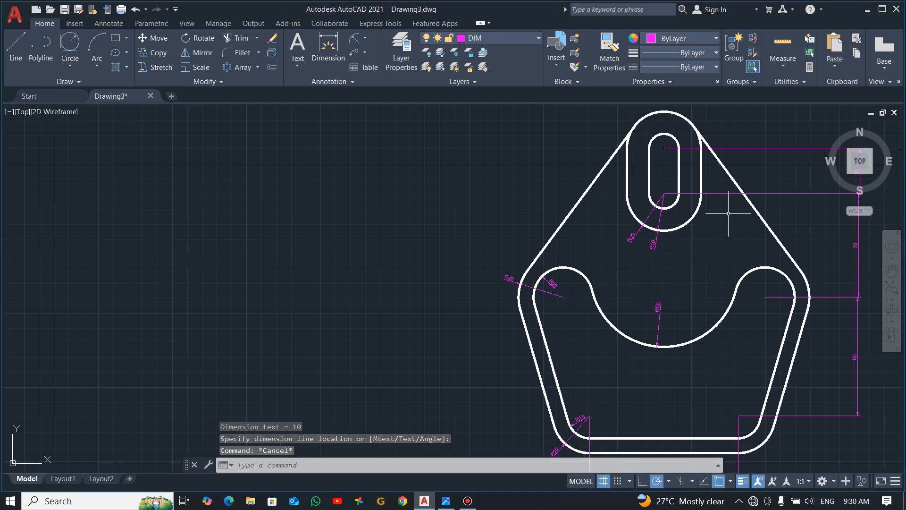
scroll(777, 321, up, 2)
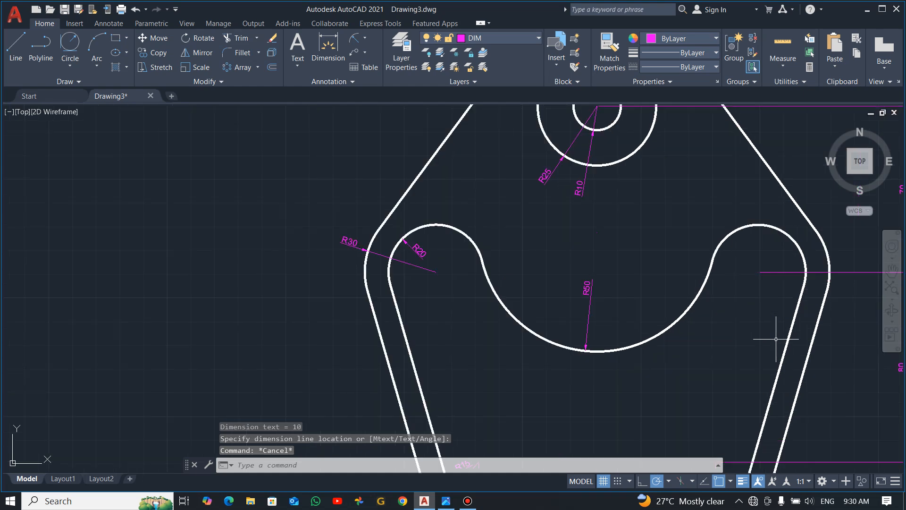
scroll(765, 334, down, 2)
middle_drag(764, 354, 593, 282)
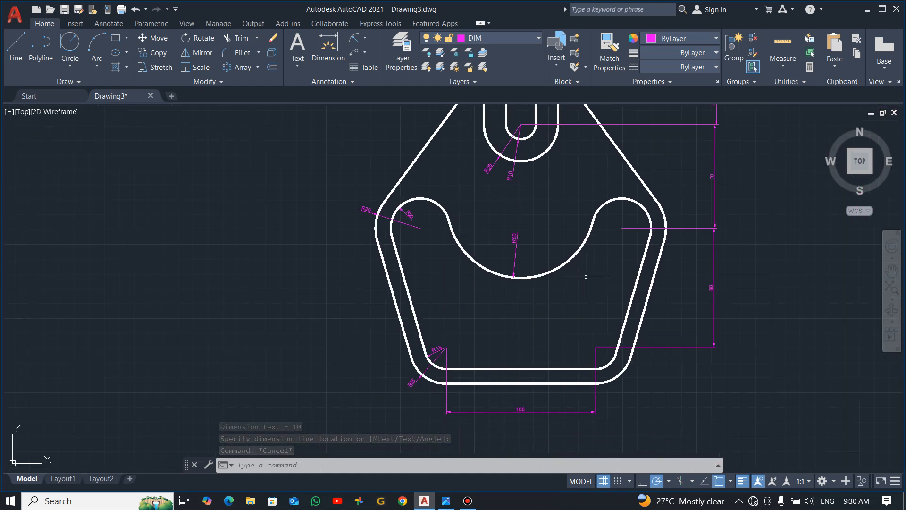
scroll(586, 276, down, 4)
scroll(577, 301, up, 3)
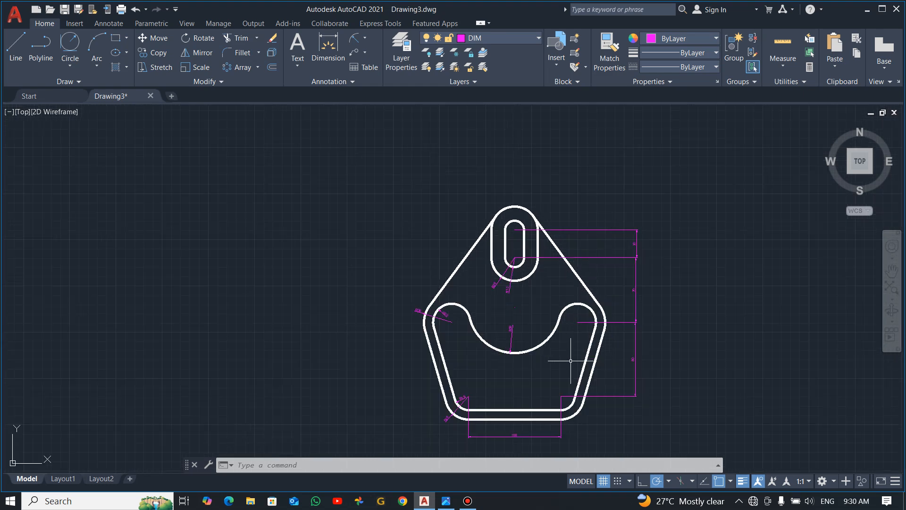
scroll(553, 362, up, 2)
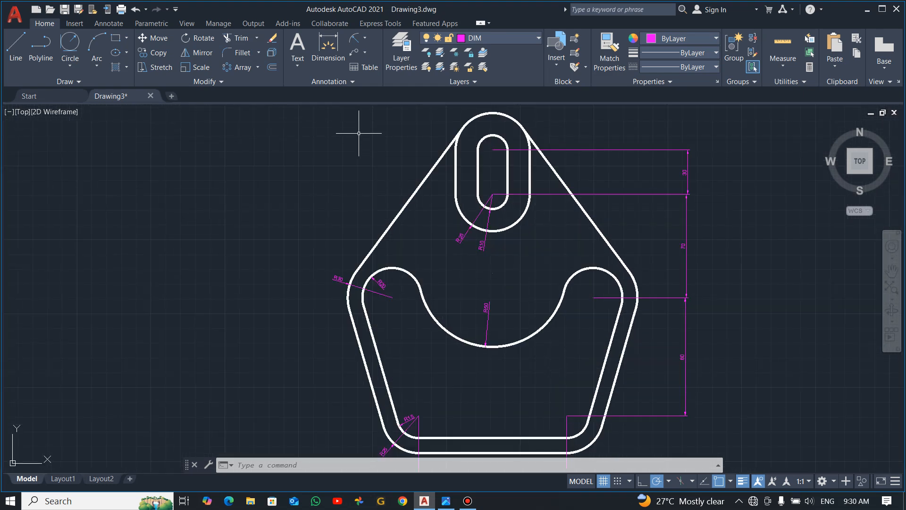
Open the ISO-25 dimension style for modification and set its arrow size to 5
click(364, 80)
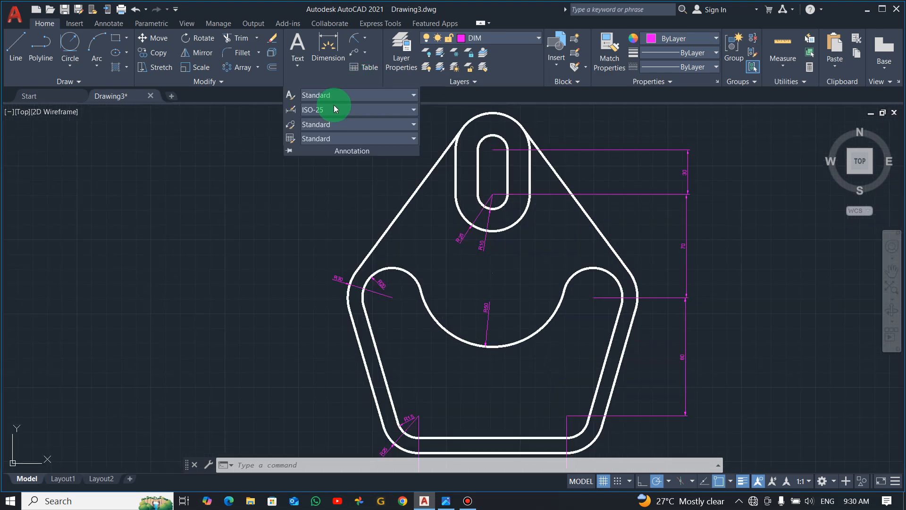
click(415, 109)
click(364, 238)
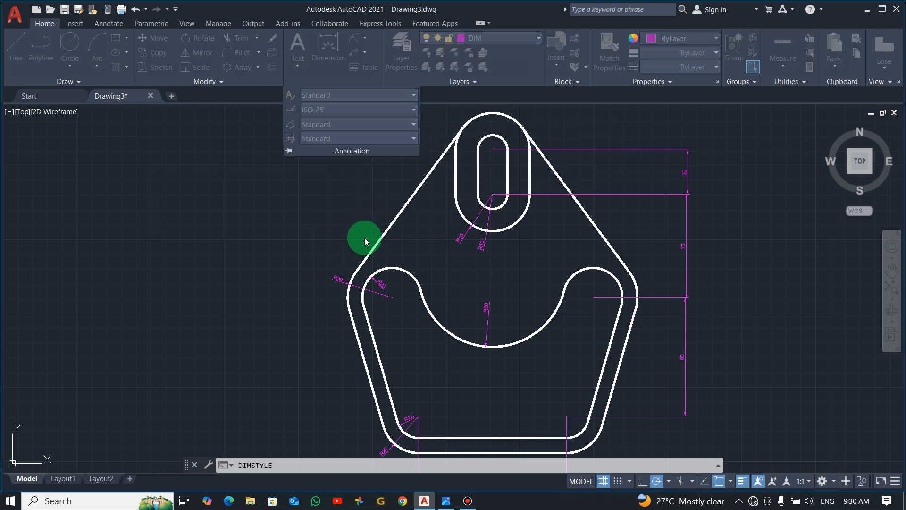
click(585, 227)
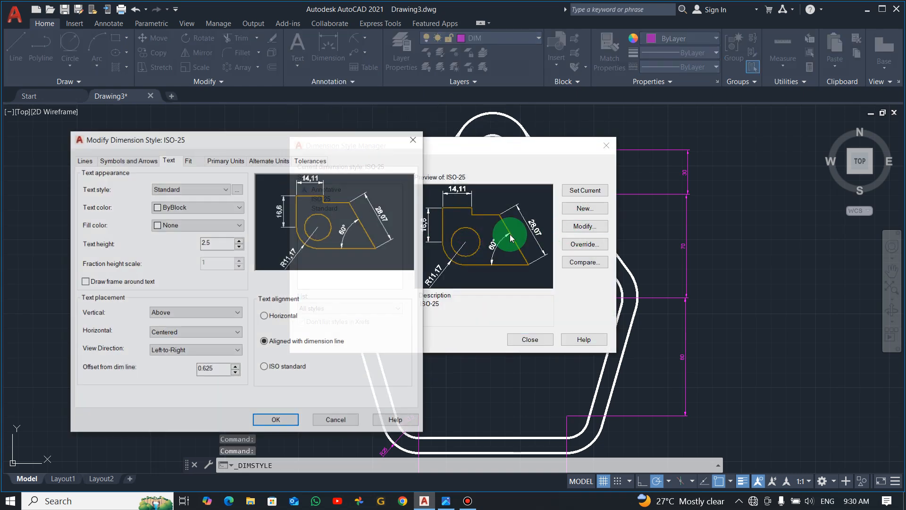
click(128, 160)
click(118, 274)
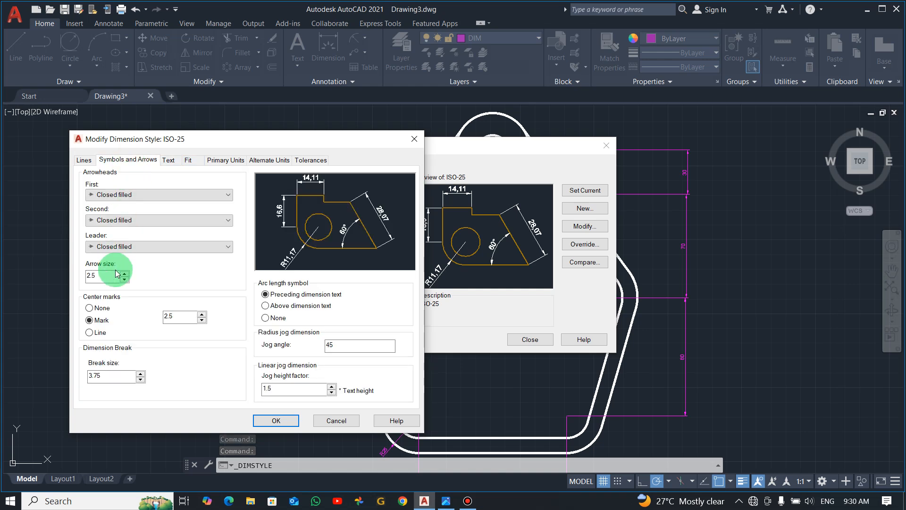
double_click(113, 280)
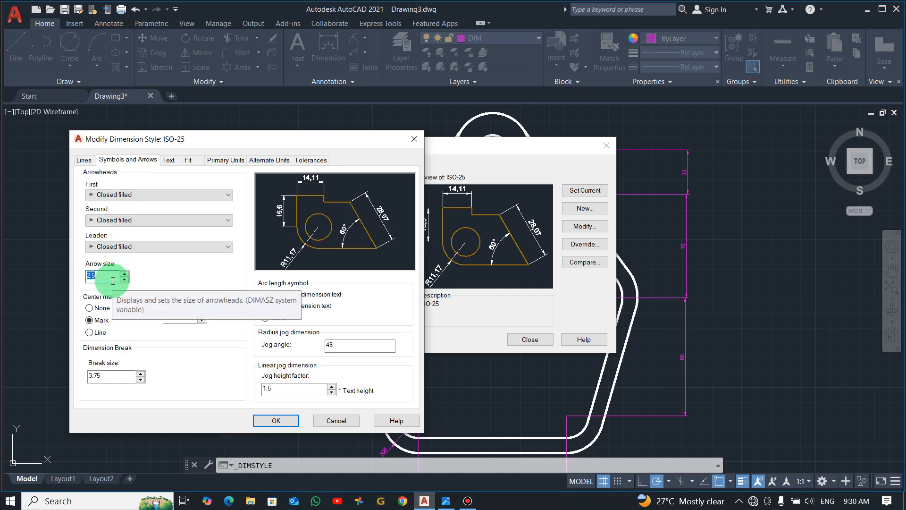
text(5)
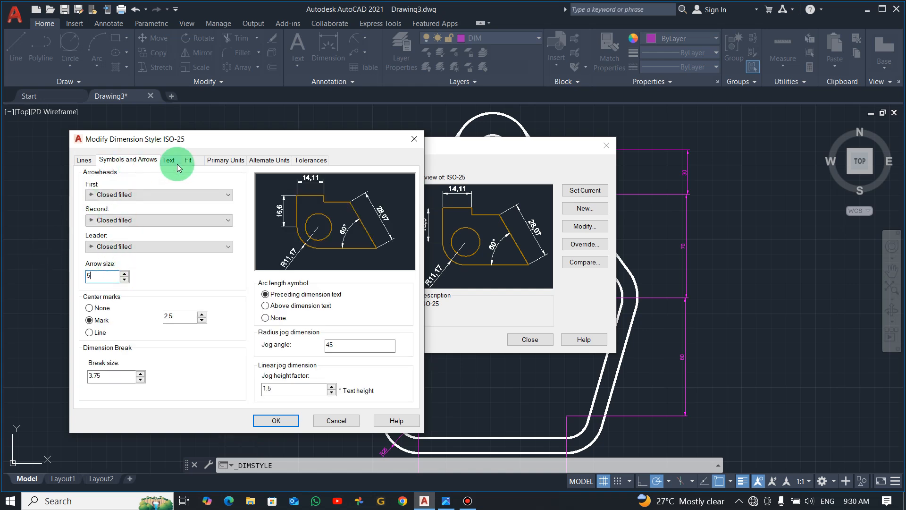
Set the ISO-25 dimension style's text height to 5, apply the changes and close the Dimension Style Manager
click(172, 161)
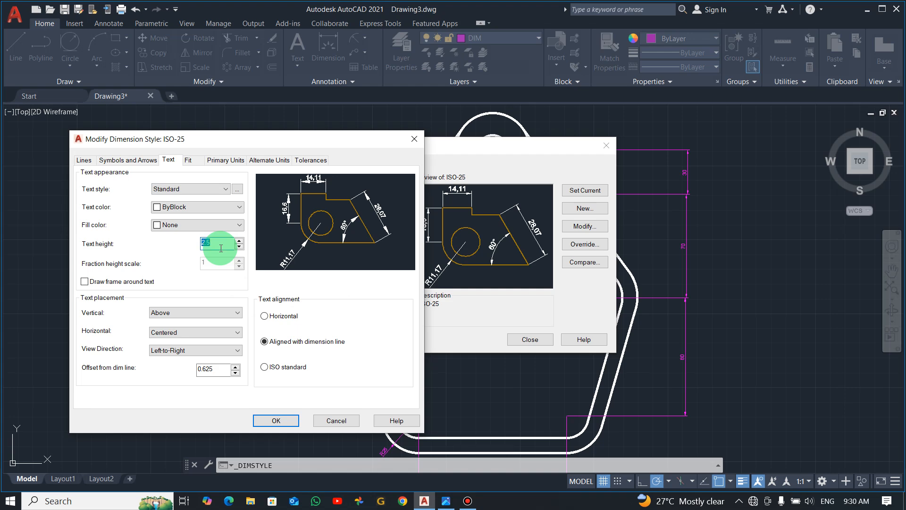
text(5)
click(287, 421)
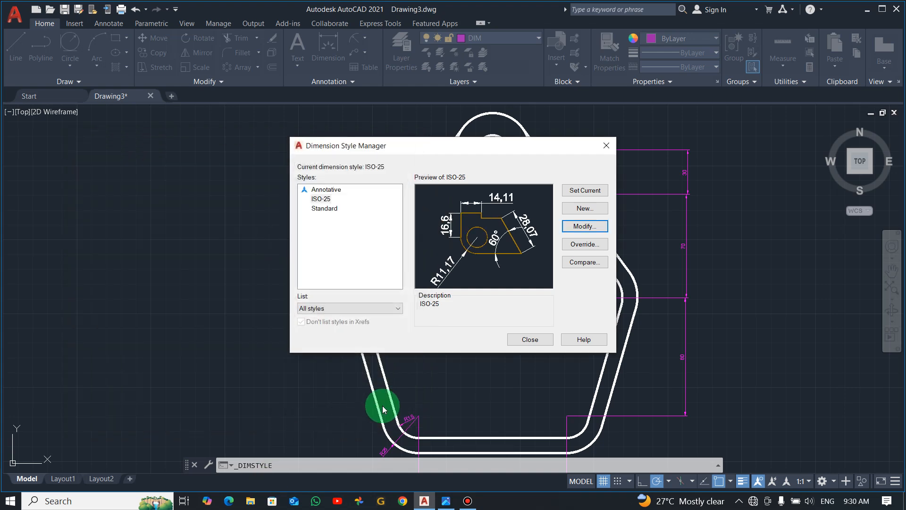
click(530, 340)
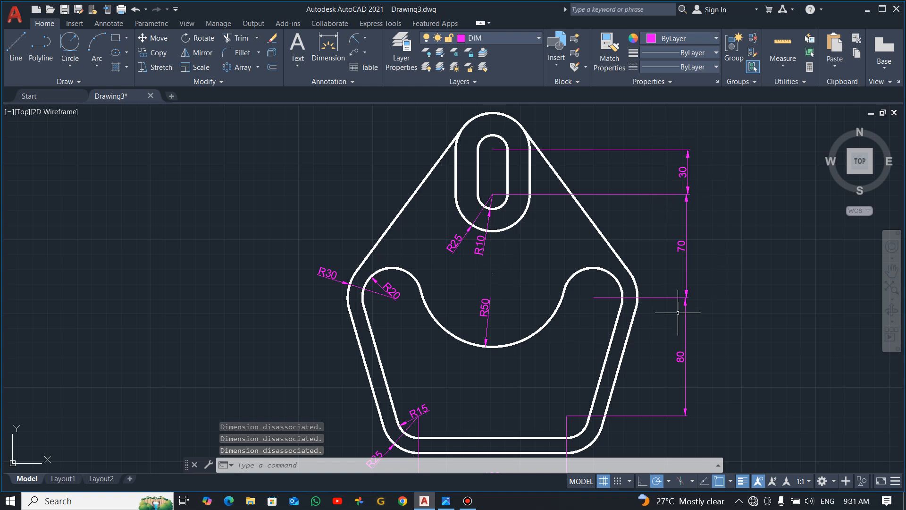
Move the R15 dimension text from inside the inner contour's lower-left corner to outside the plate's outer outline
mouse_move(532, 378)
middle_down()
mouse_move(524, 324)
mouse_move(502, 334)
middle_up()
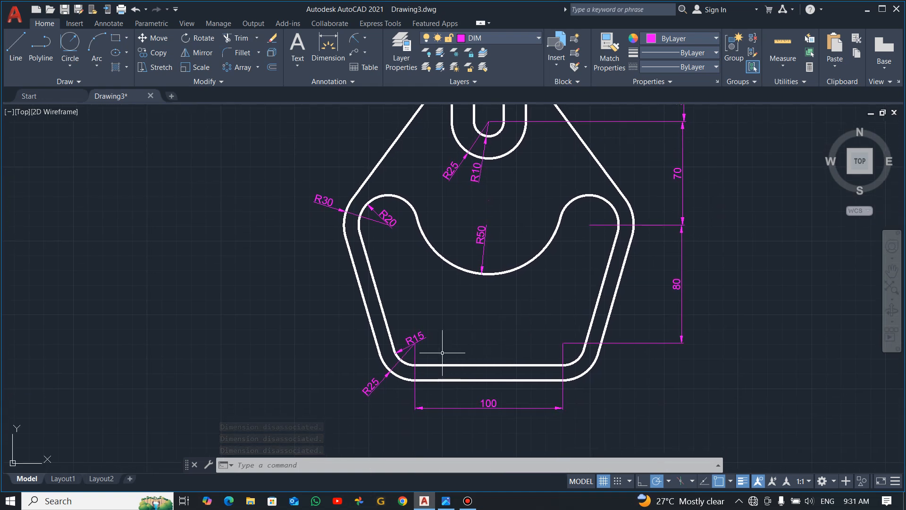
click(417, 342)
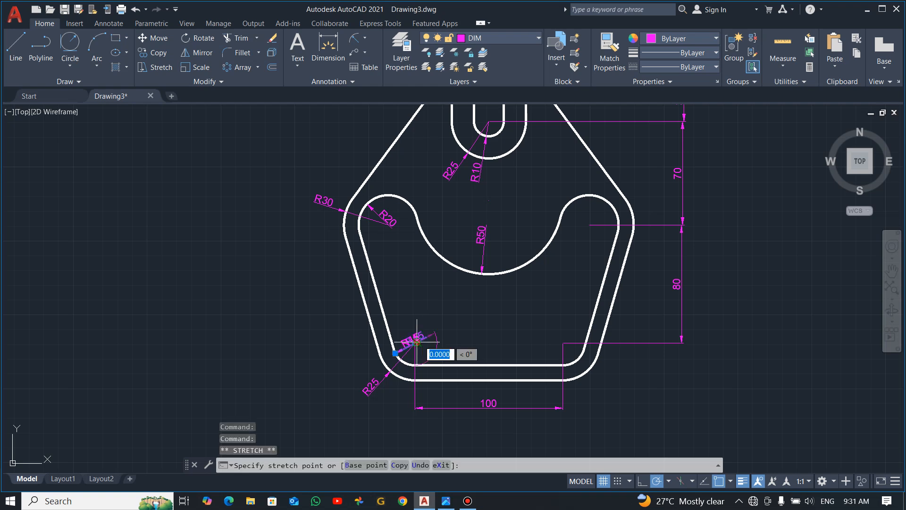
key(Escape)
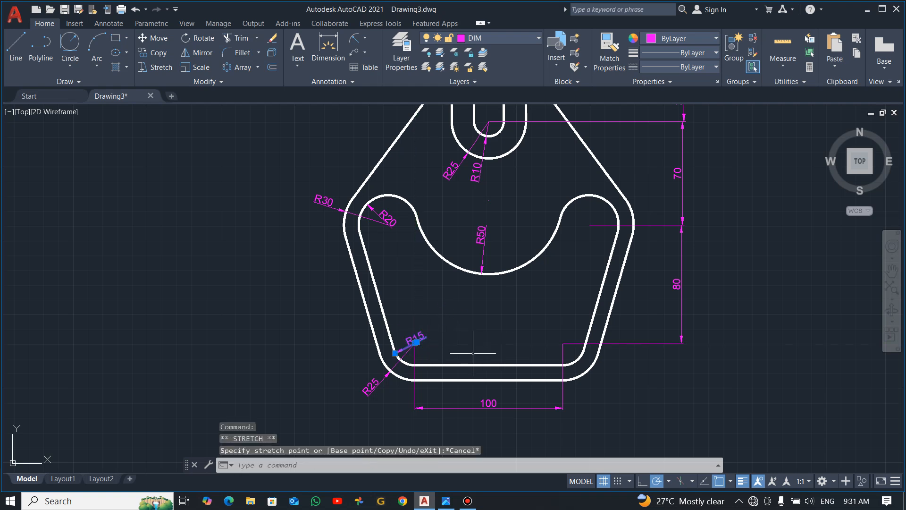
scroll(401, 349, up, 6)
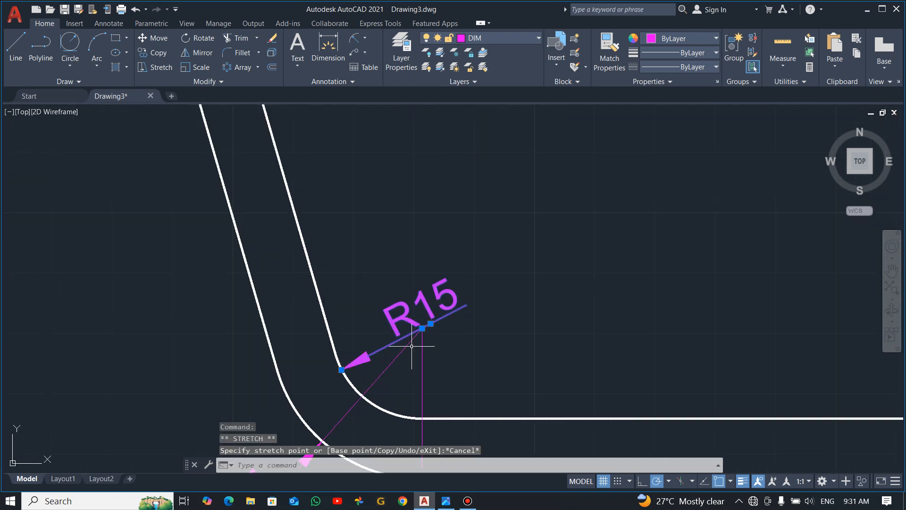
click(431, 323)
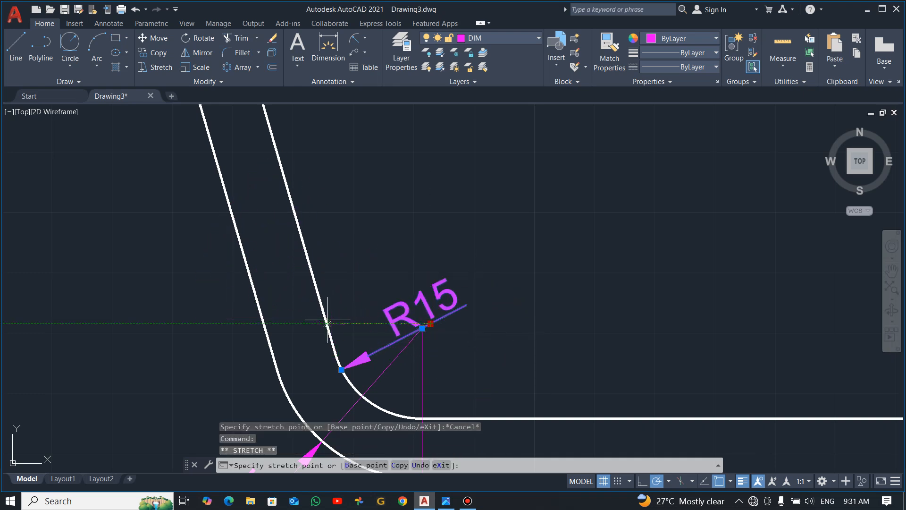
key(Escape)
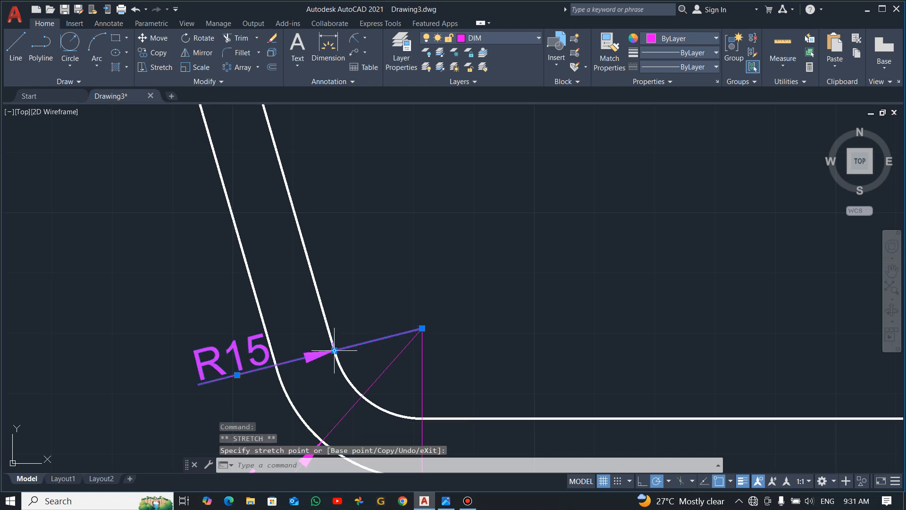
scroll(497, 325, down, 2)
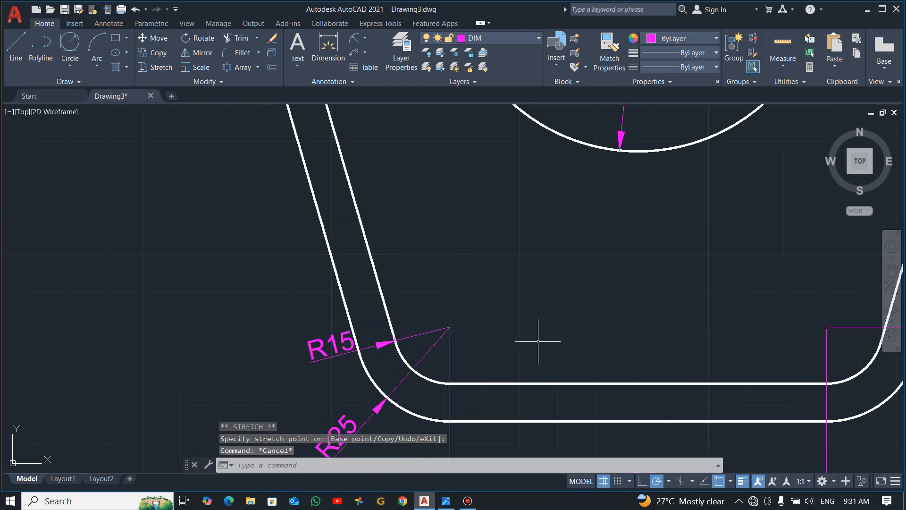
scroll(539, 341, down, 2)
scroll(562, 341, down, 2)
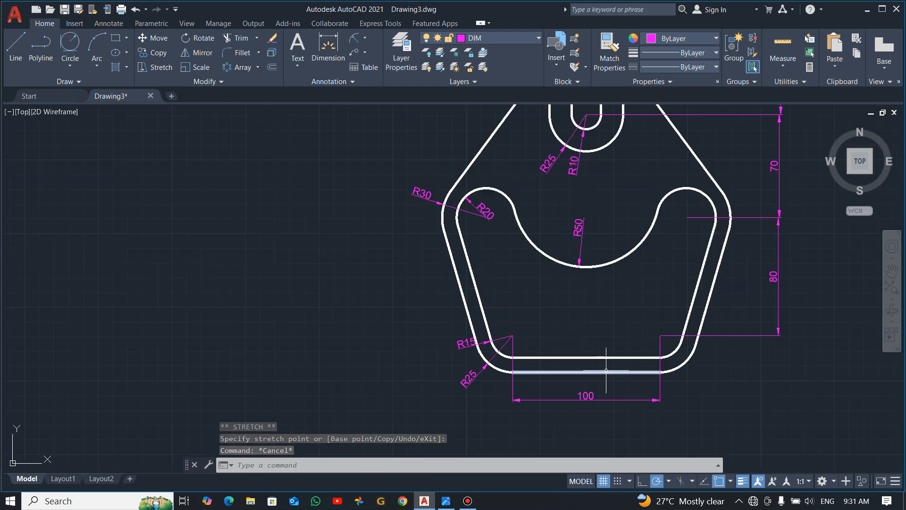
middle_drag(593, 329, 505, 370)
scroll(501, 313, down, 2)
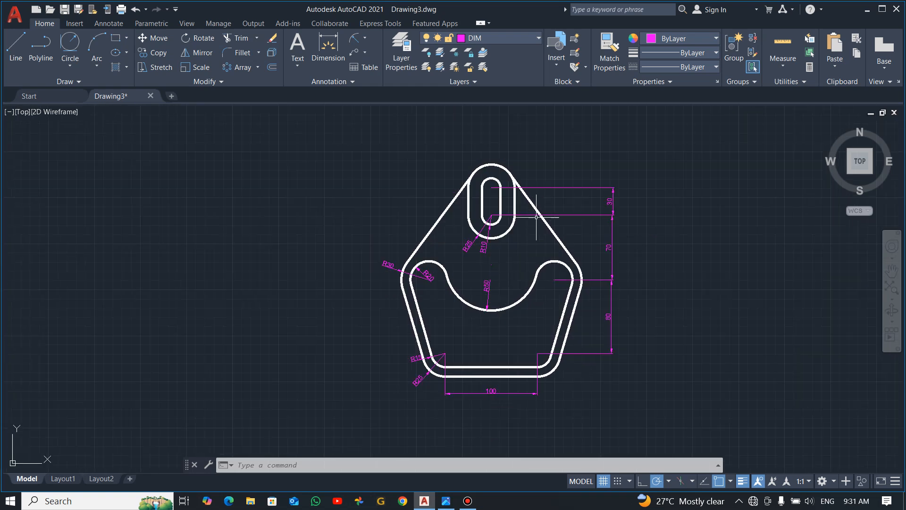
scroll(542, 228, up, 2)
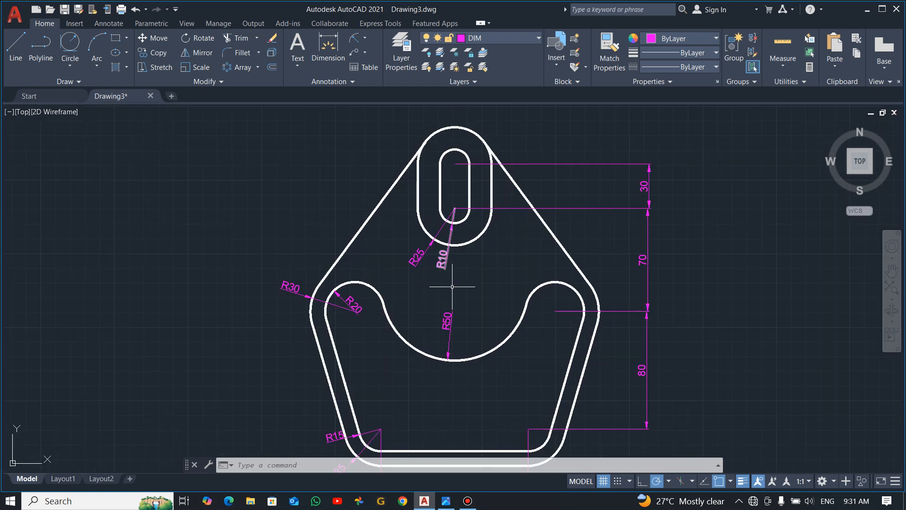